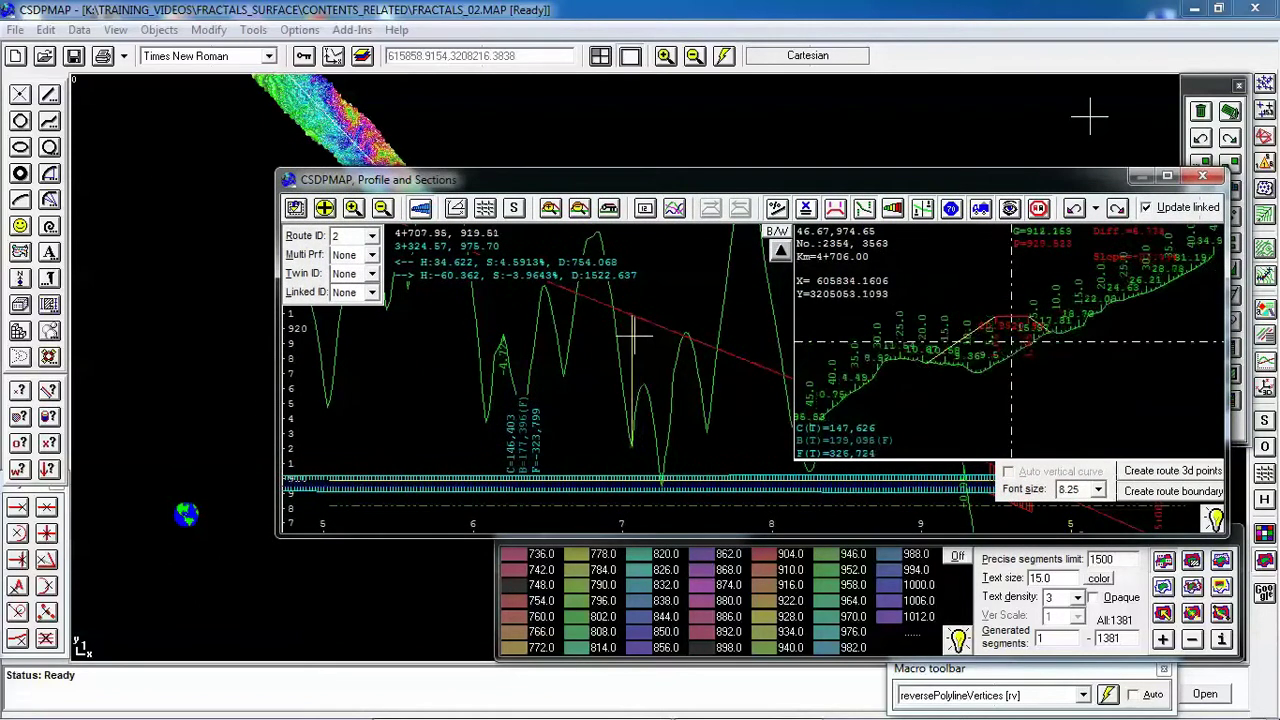
- Close the Profile and Sections window and open the MARAGH-8.MAP sample project without saving changes to FRACTALS_02.MAP
{"action": "left_click", "coordinate": [1201, 178]}
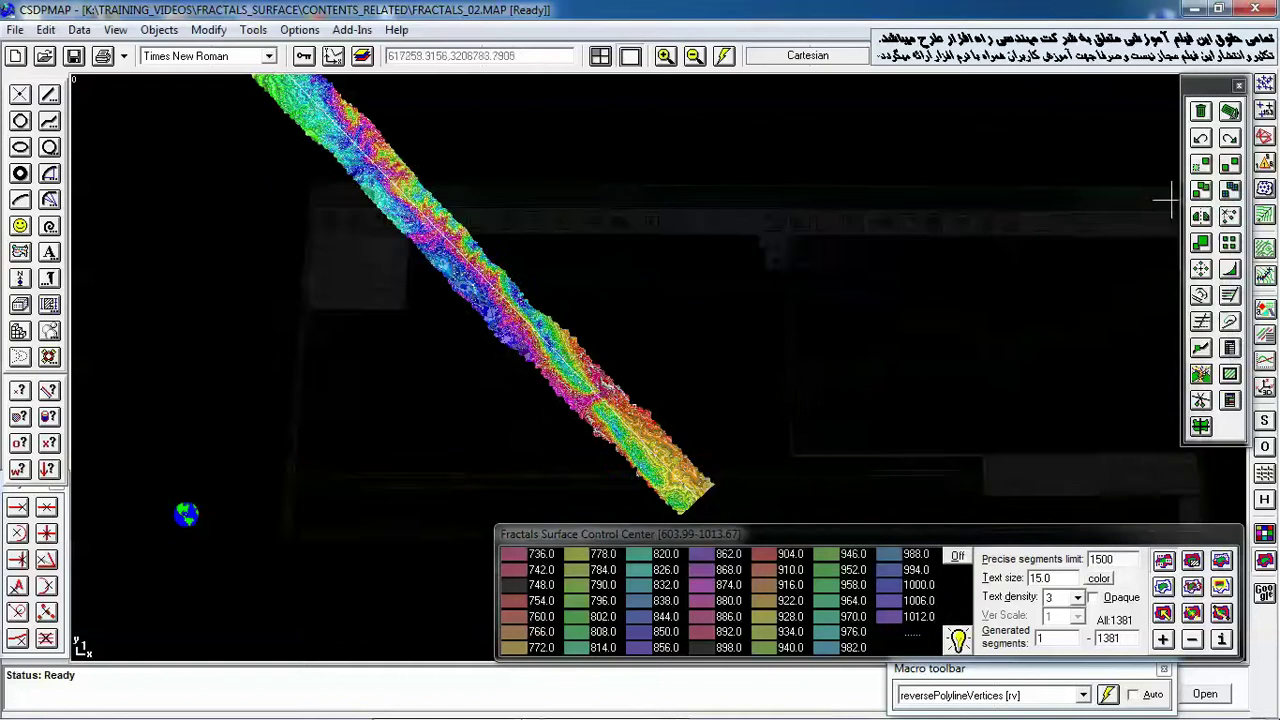
{"action": "left_click", "coordinate": [15, 30]}
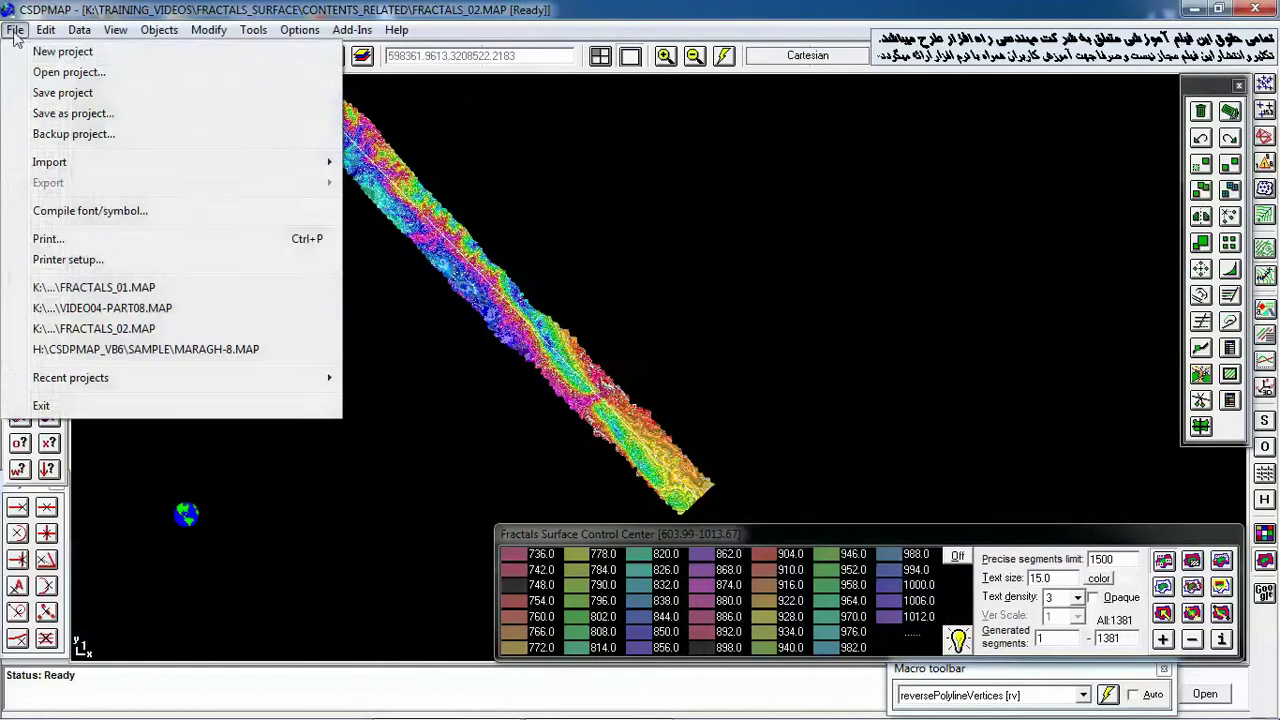
{"action": "left_click", "coordinate": [168, 349]}
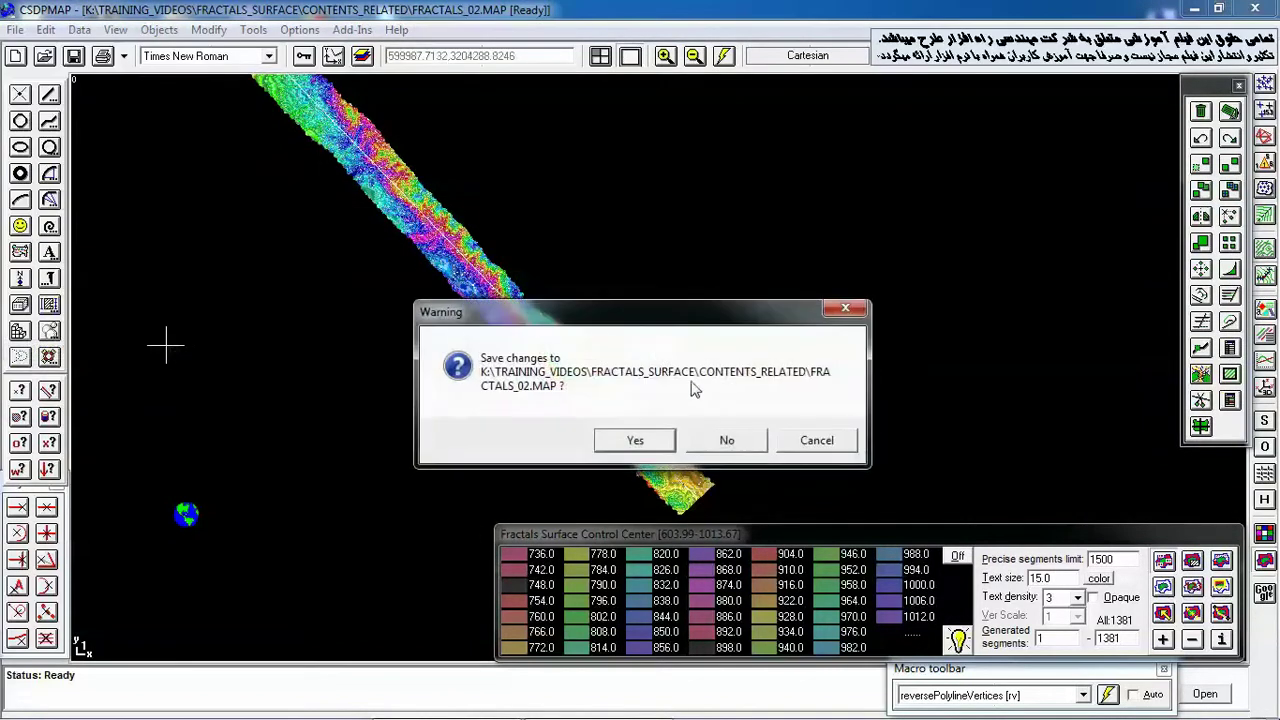
{"action": "left_click", "coordinate": [729, 438]}
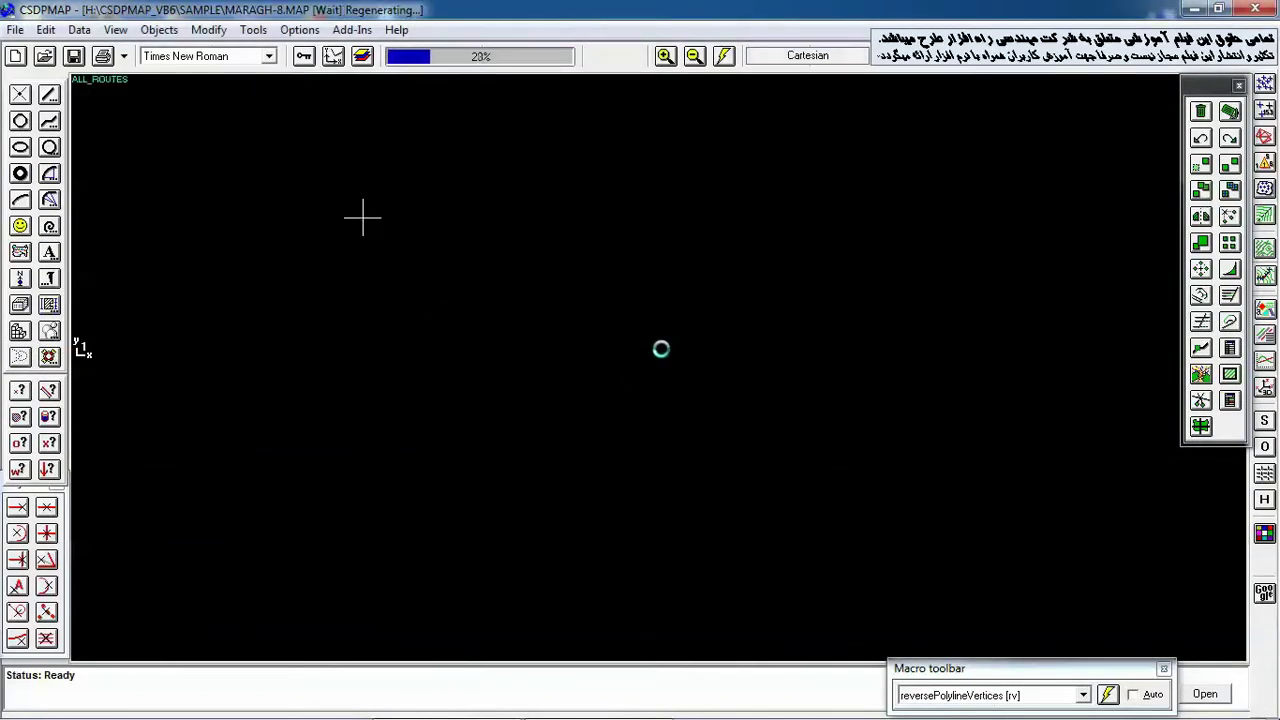
{"action": "left_click", "coordinate": [1264, 309]}
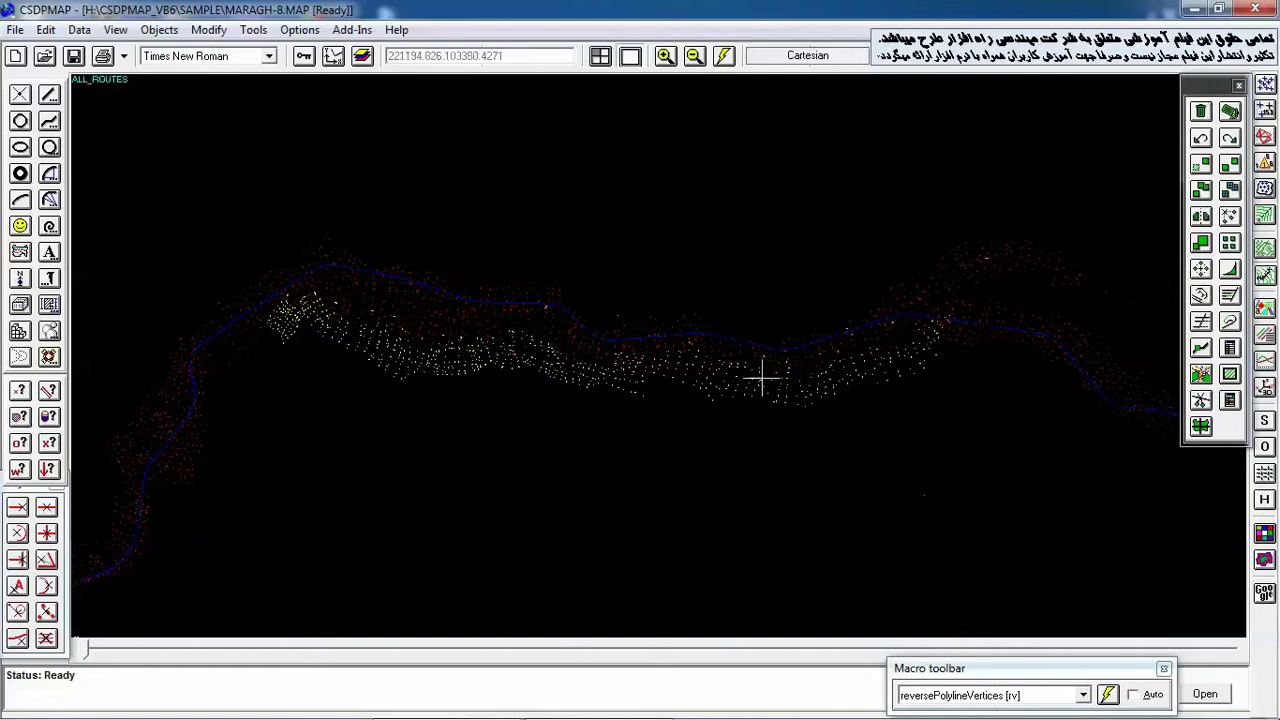
- Display the TIN triangles and the contour lines of the terrain in turn, leaving only the triangles shown
{"action": "left_click", "coordinate": [1265, 136]}
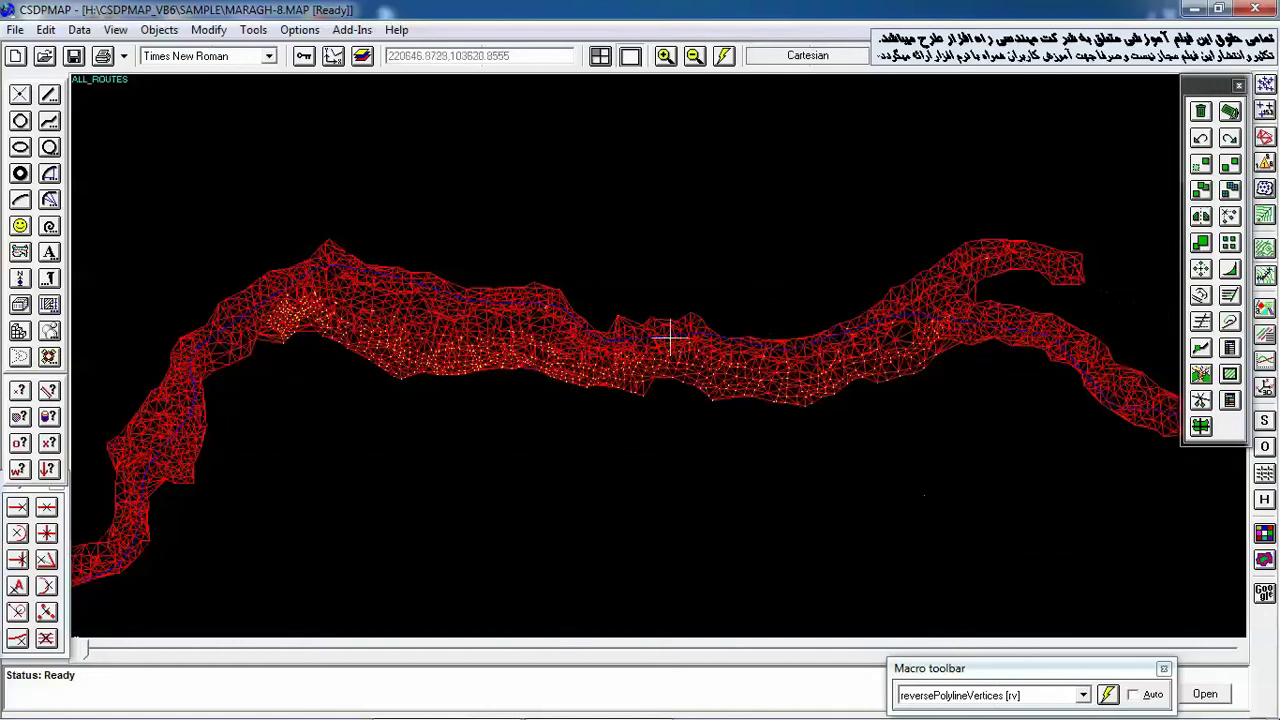
{"action": "left_click", "coordinate": [1265, 137]}
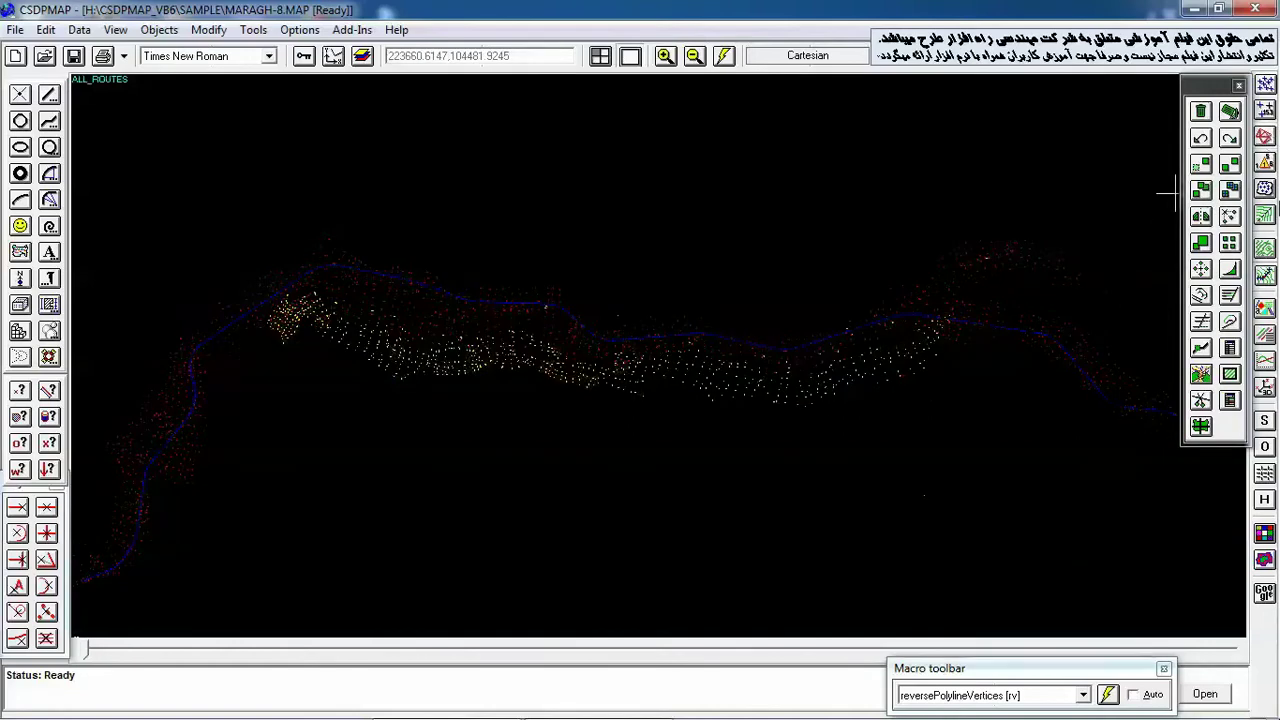
{"action": "left_click", "coordinate": [1265, 250]}
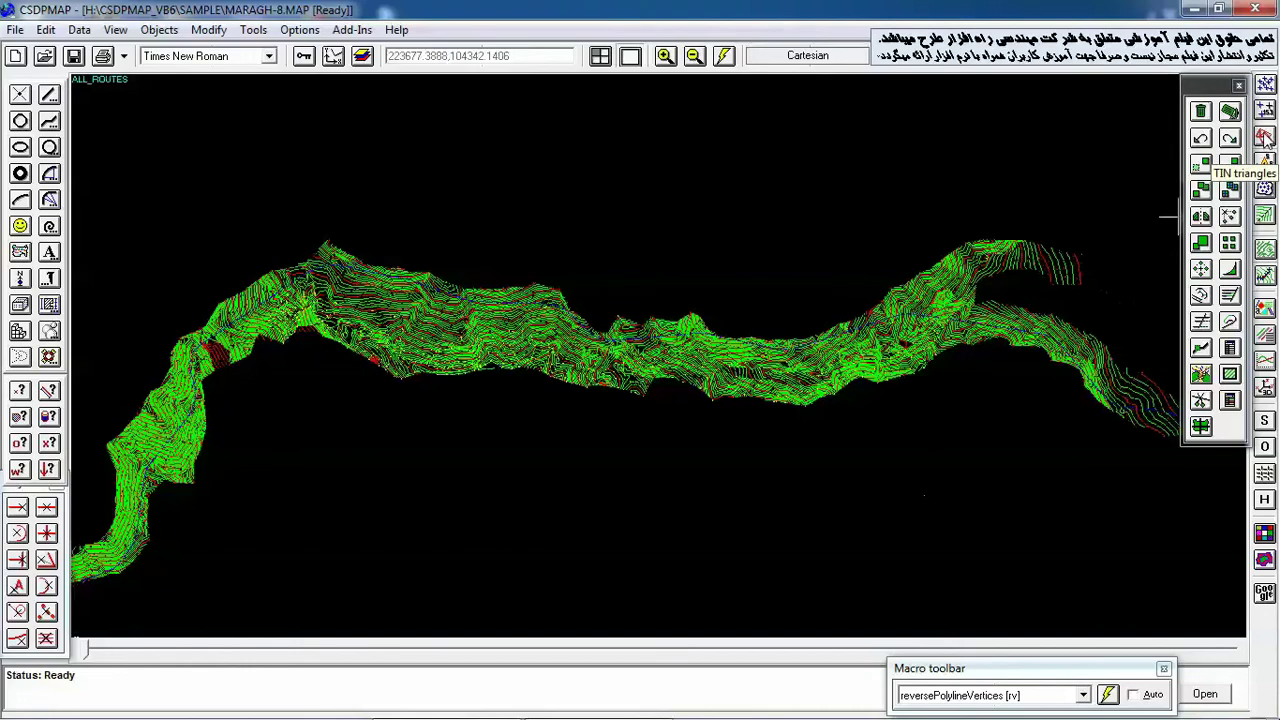
{"action": "left_click", "coordinate": [1266, 252]}
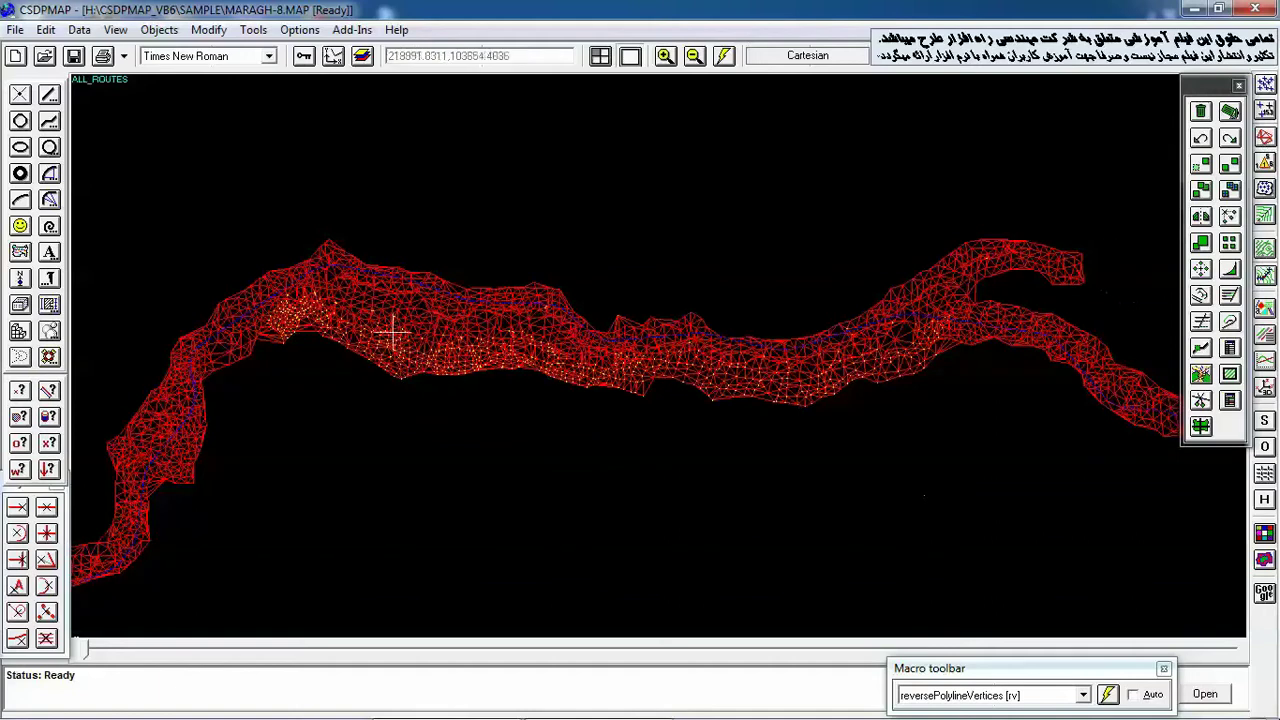
- Examine the TIN mesh up close, briefly overlaying the contour lines on the triangles
{"action": "scroll", "coordinate": [393, 334], "scroll_direction": "up", "scroll_amount": 3}
{"action": "middle_click_drag", "start_coordinate": [500, 325], "coordinate": [728, 370]}
{"action": "middle_click_drag", "start_coordinate": [883, 384], "coordinate": [369, 308]}
{"action": "middle_click_drag", "start_coordinate": [1020, 422], "coordinate": [686, 334]}
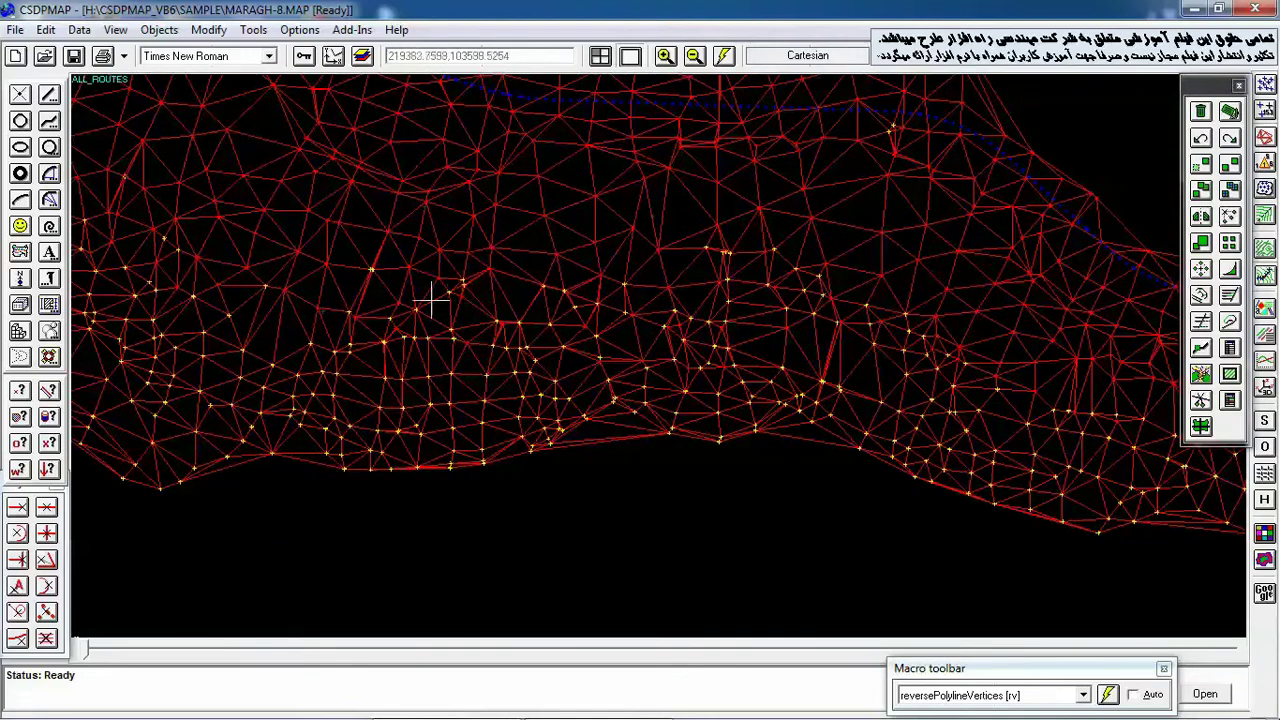
{"action": "middle_click_drag", "start_coordinate": [410, 277], "coordinate": [716, 350]}
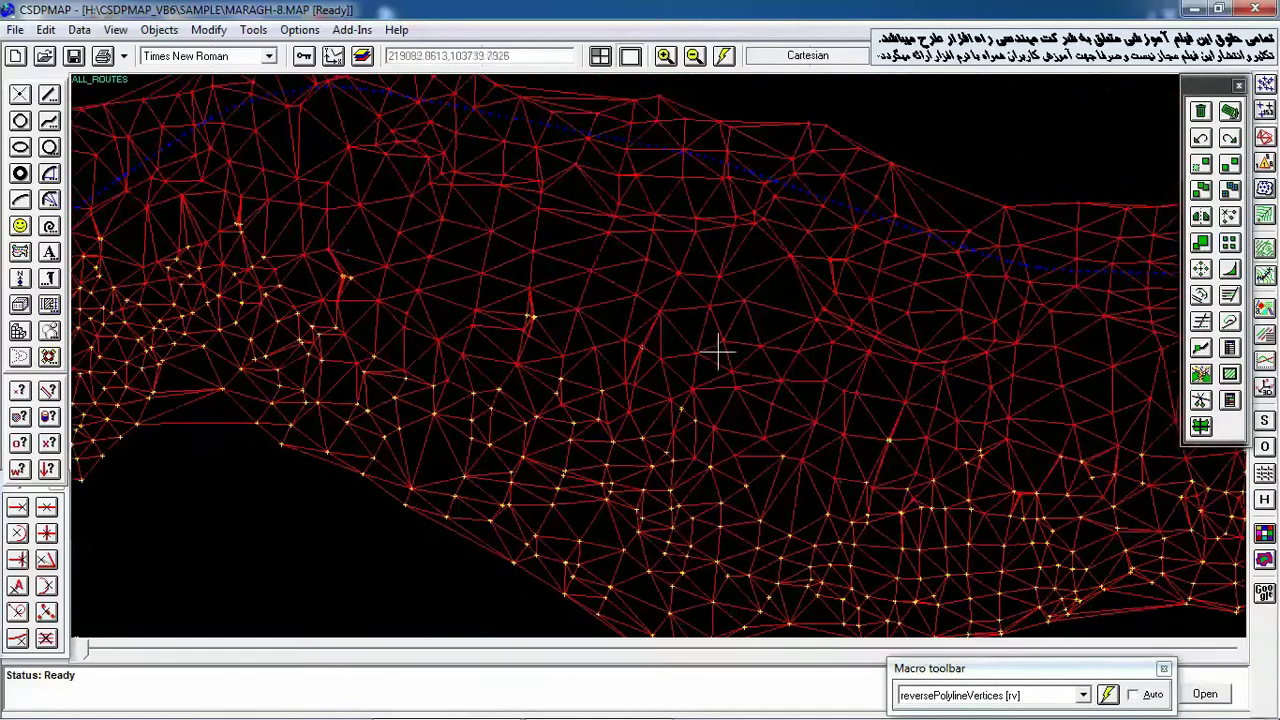
{"action": "left_click", "coordinate": [1268, 250]}
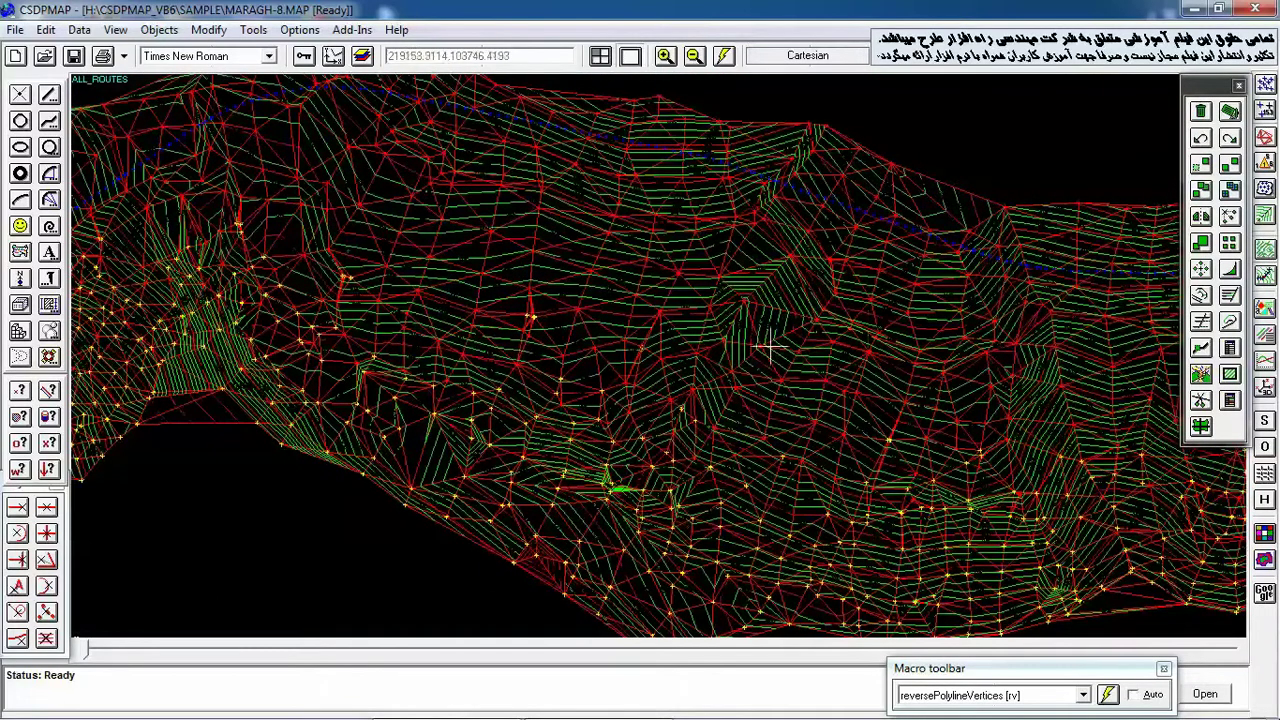
{"action": "left_click", "coordinate": [1267, 254]}
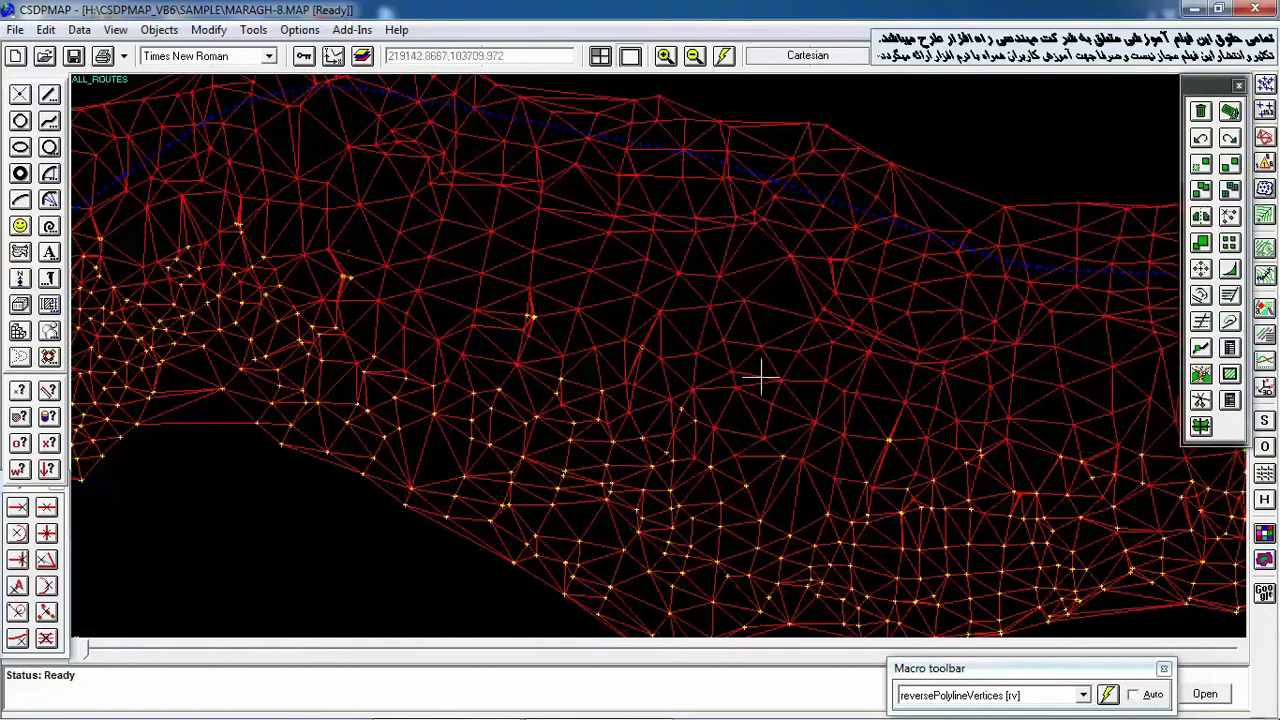
- Measure a distance between two places inside the large triangles of the sparse terrain area with the DISTANCE command
{"action": "scroll", "coordinate": [543, 400], "scroll_direction": "up", "scroll_amount": 3}
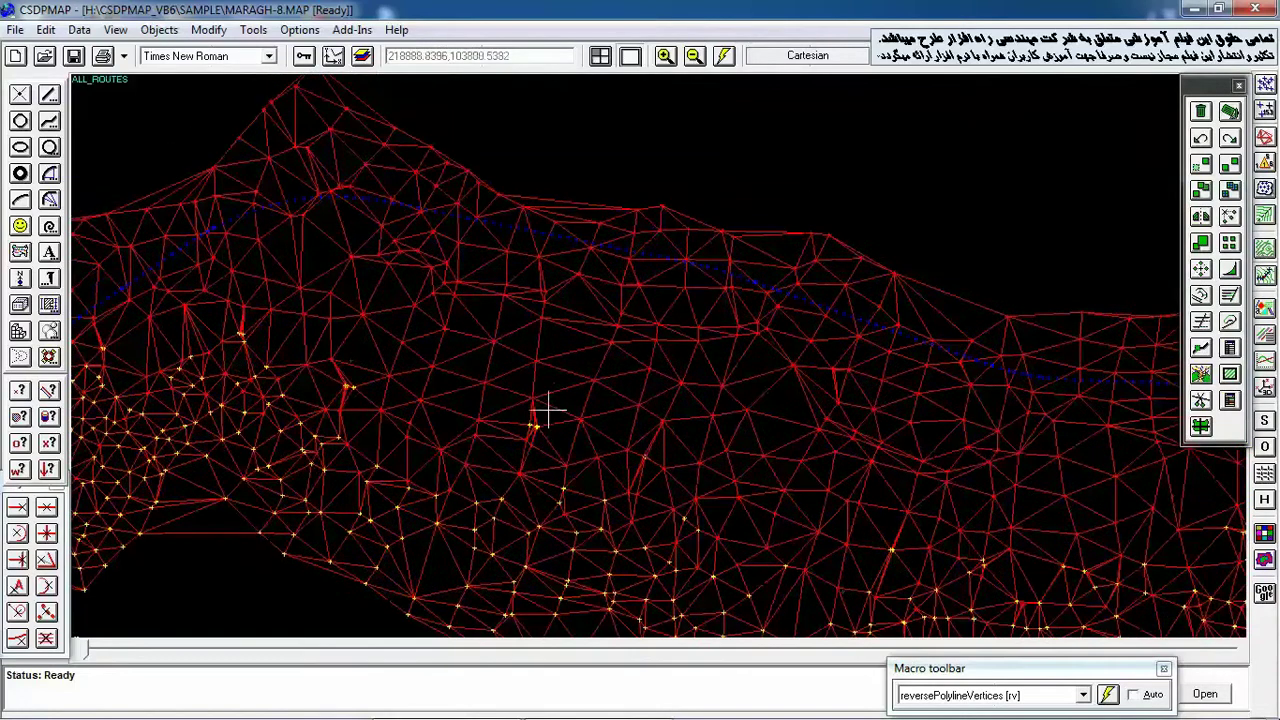
{"action": "type", "text": "DI"}
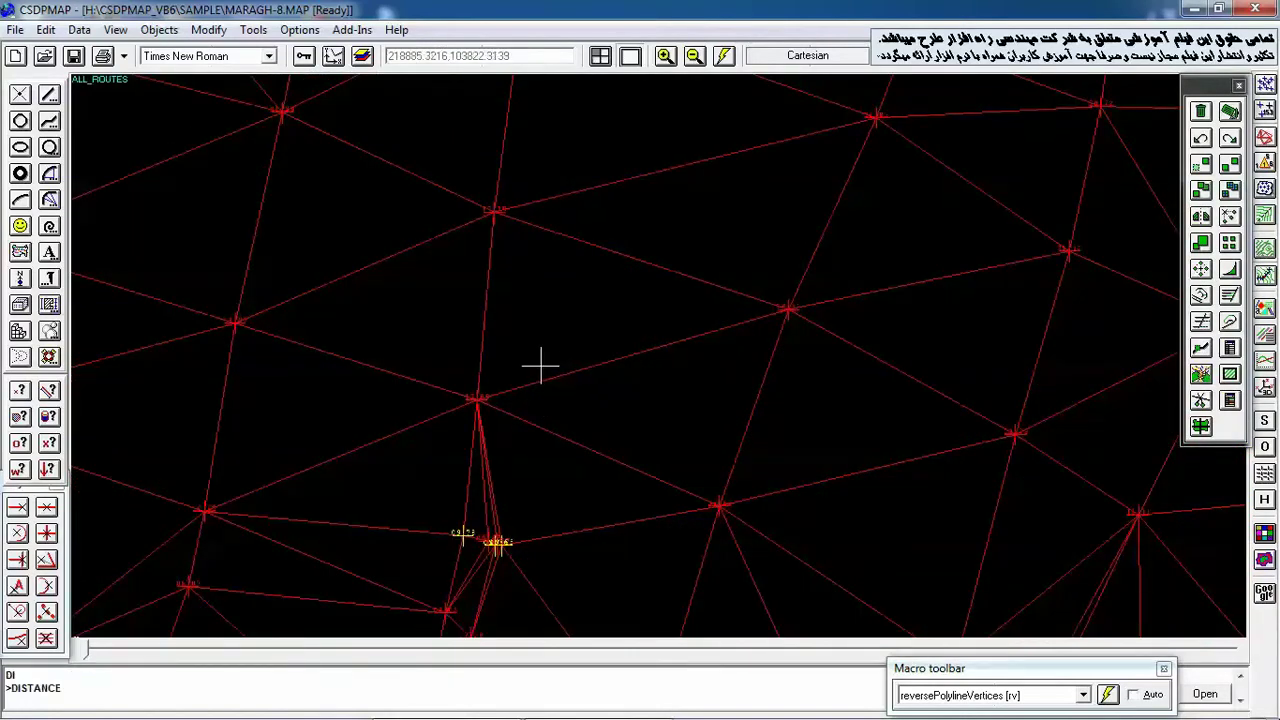
{"action": "key", "text": "Return"}
{"action": "left_click", "coordinate": [512, 350]}
{"action": "left_click", "coordinate": [636, 297]}
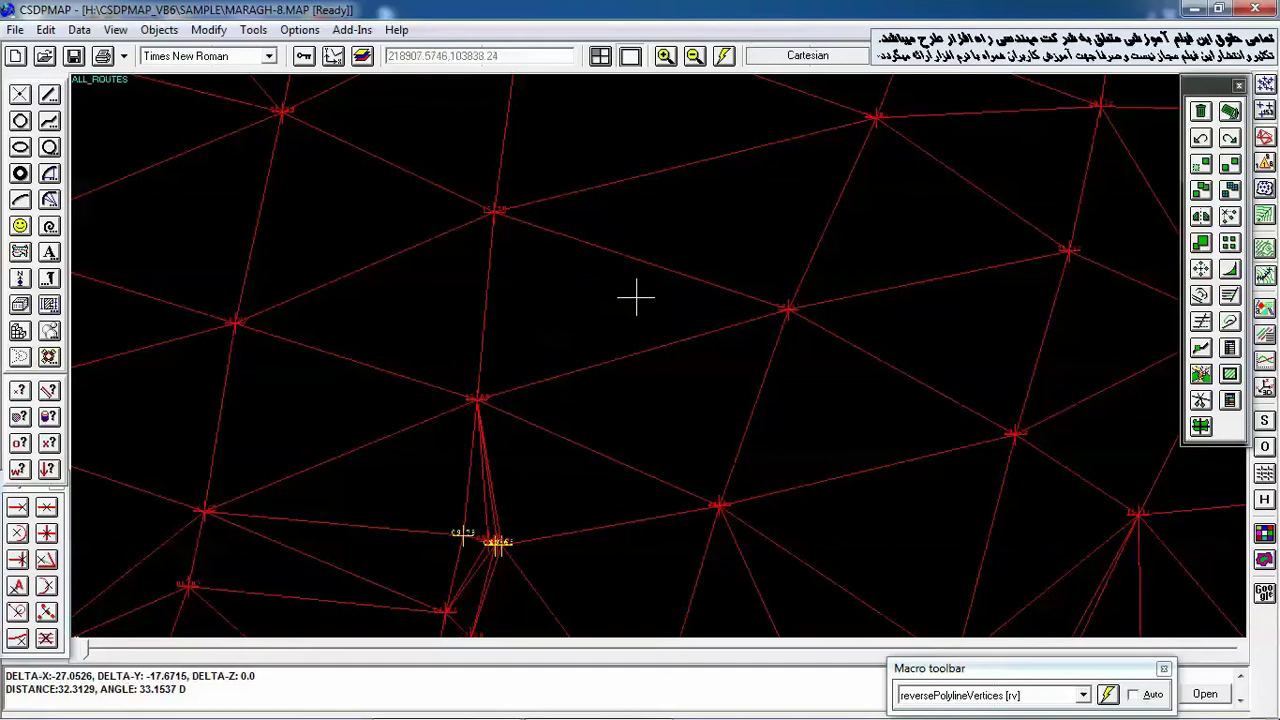
- Measure a distance among the terrain points just below the route between Km 22+775.30 and Km 22+875.30
{"action": "middle_click_drag", "start_coordinate": [464, 568], "coordinate": [584, 307]}
{"action": "middle_click_drag", "start_coordinate": [554, 579], "coordinate": [606, 313]}
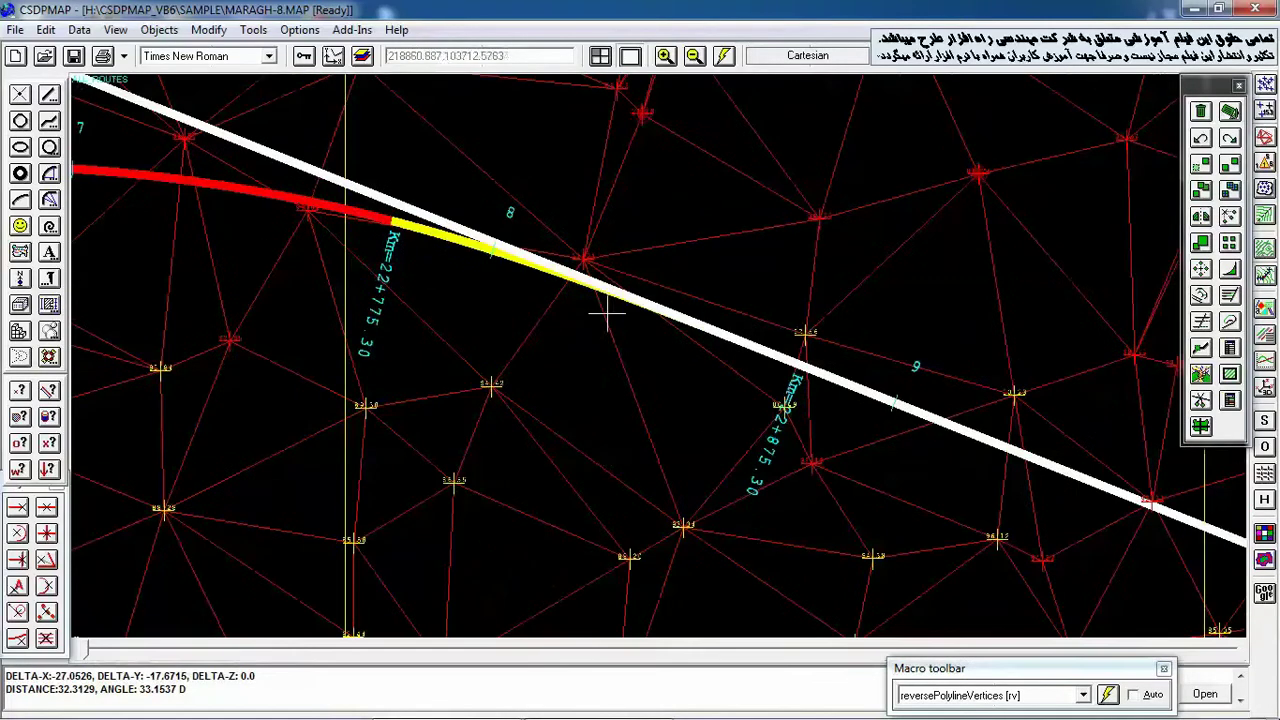
{"action": "left_click", "coordinate": [623, 443]}
{"action": "left_click", "coordinate": [547, 330]}
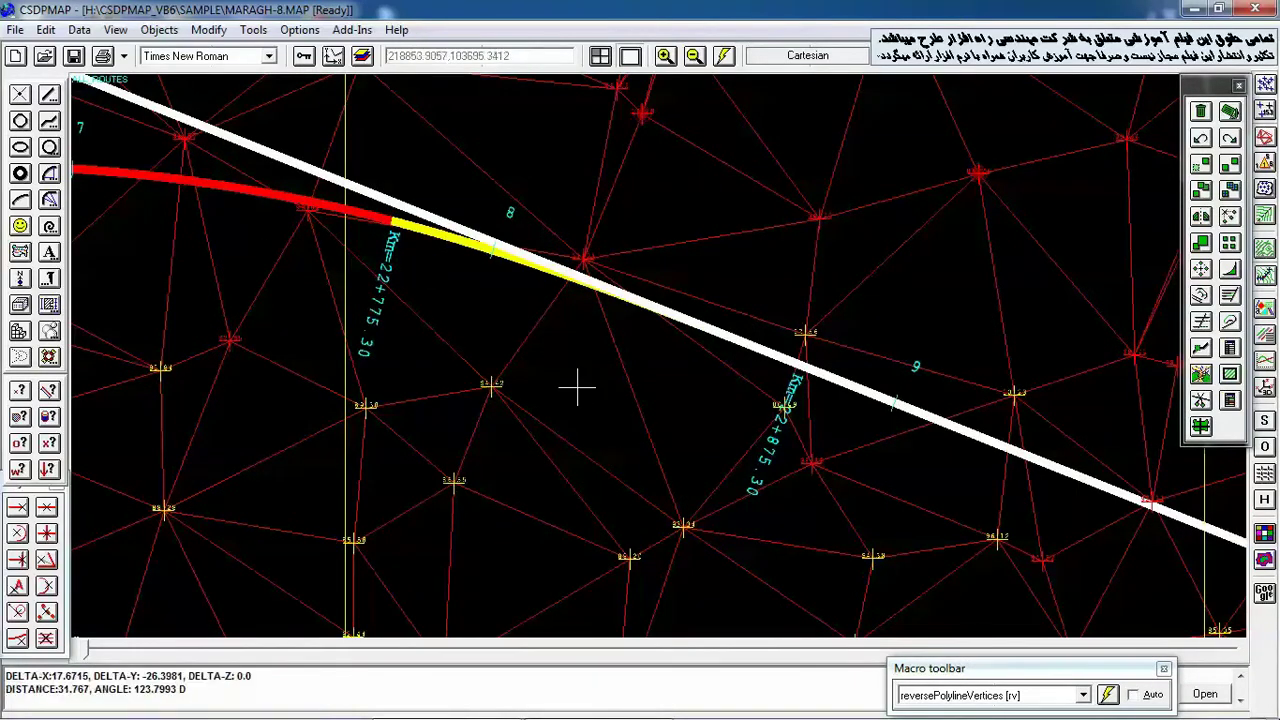
- Measure a short distance between two places in the densely surveyed area west of station F17
{"action": "scroll", "coordinate": [652, 388], "scroll_direction": "down", "scroll_amount": 3}
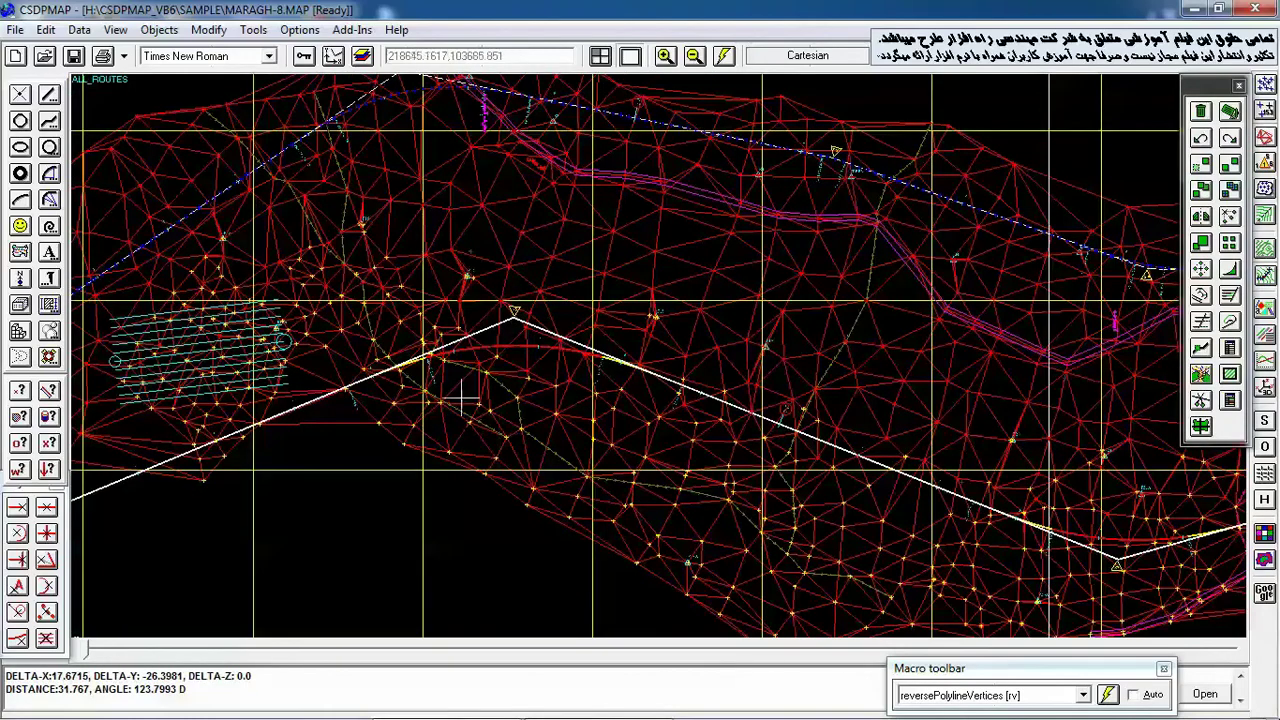
{"action": "scroll", "coordinate": [356, 286], "scroll_direction": "up", "scroll_amount": 3}
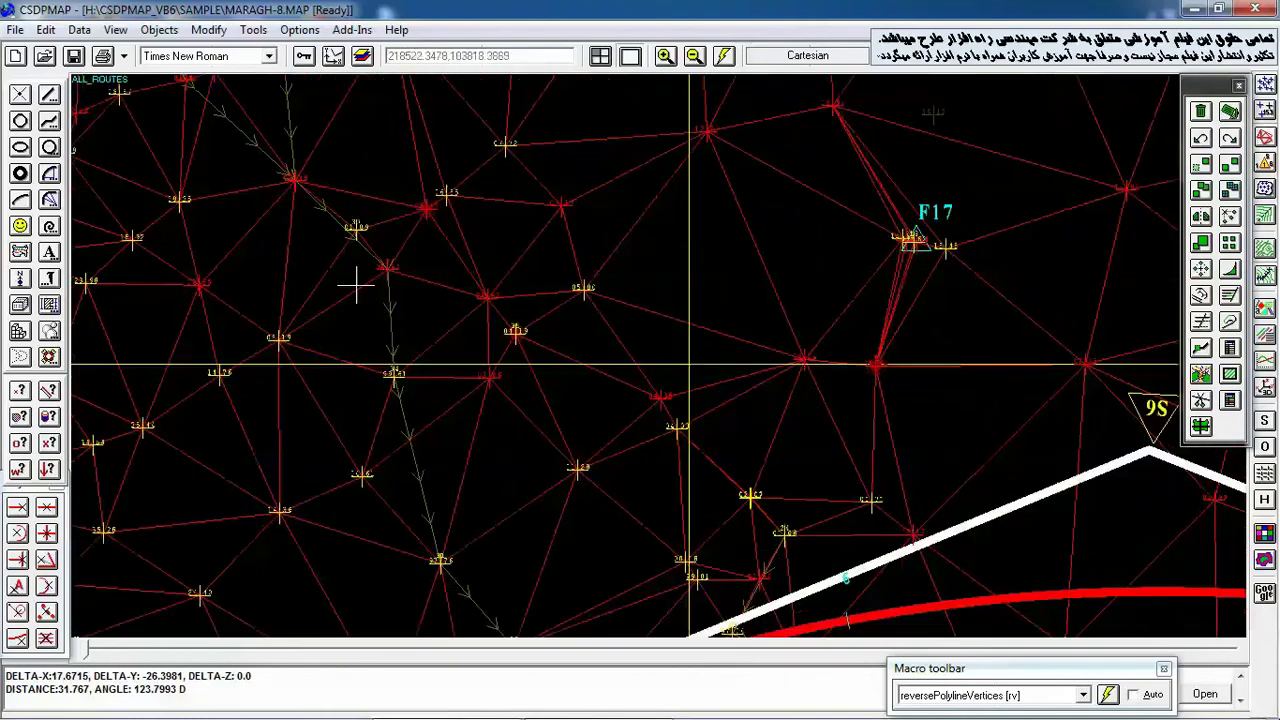
{"action": "left_click", "coordinate": [414, 267]}
{"action": "left_click", "coordinate": [437, 235]}
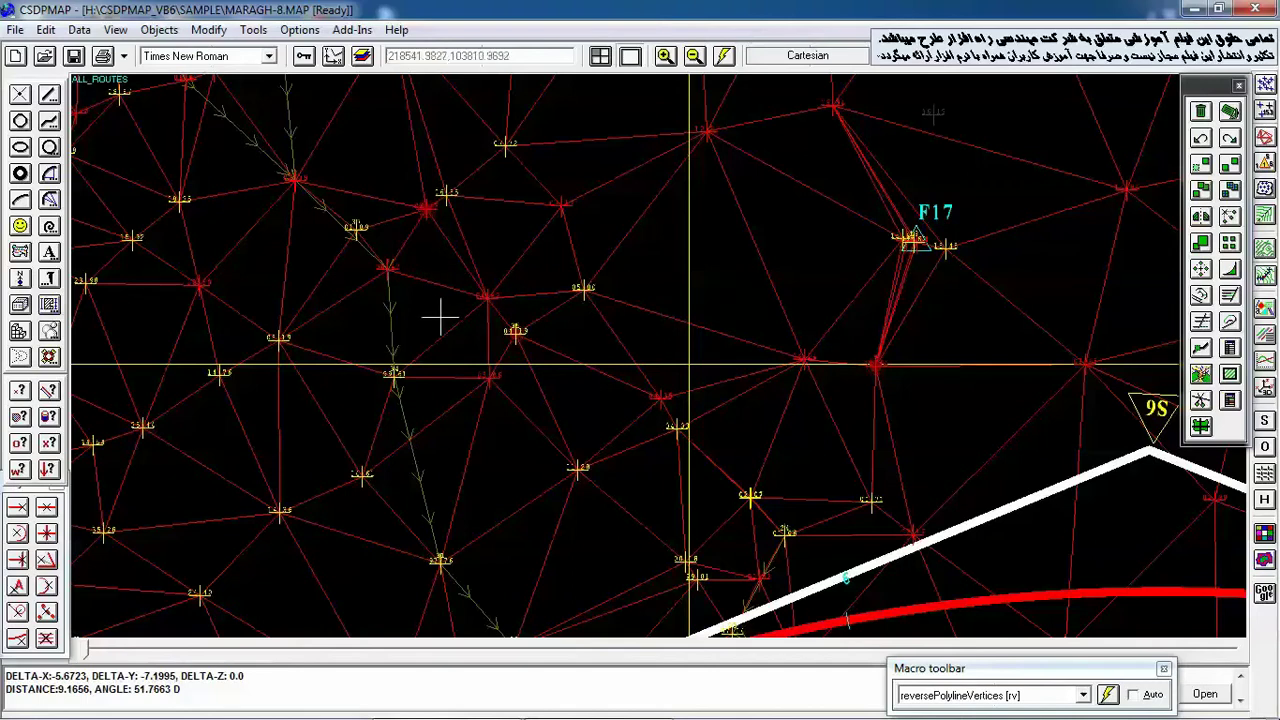
{"action": "scroll", "coordinate": [440, 318], "scroll_direction": "down", "scroll_amount": 3}
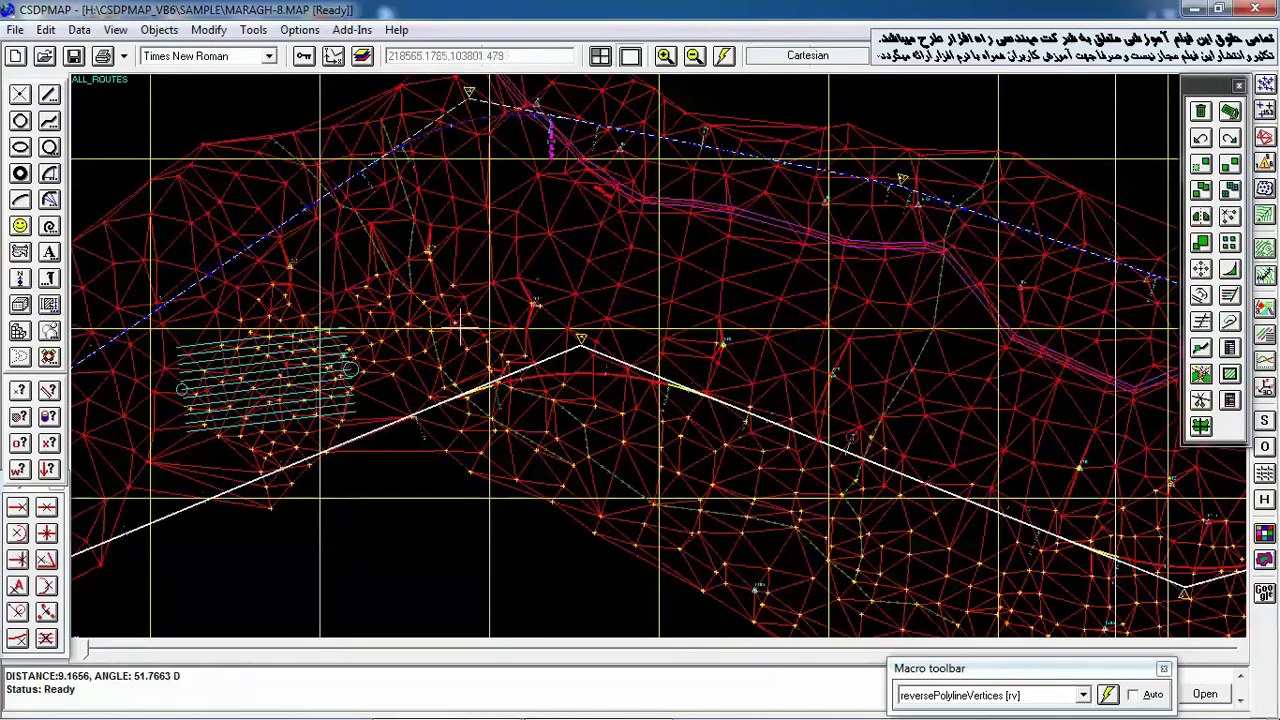
- Reopen FRACTALS_02.MAP without saving MARAGH-8.MAP and display its fractal surface
{"action": "left_click", "coordinate": [15, 29]}
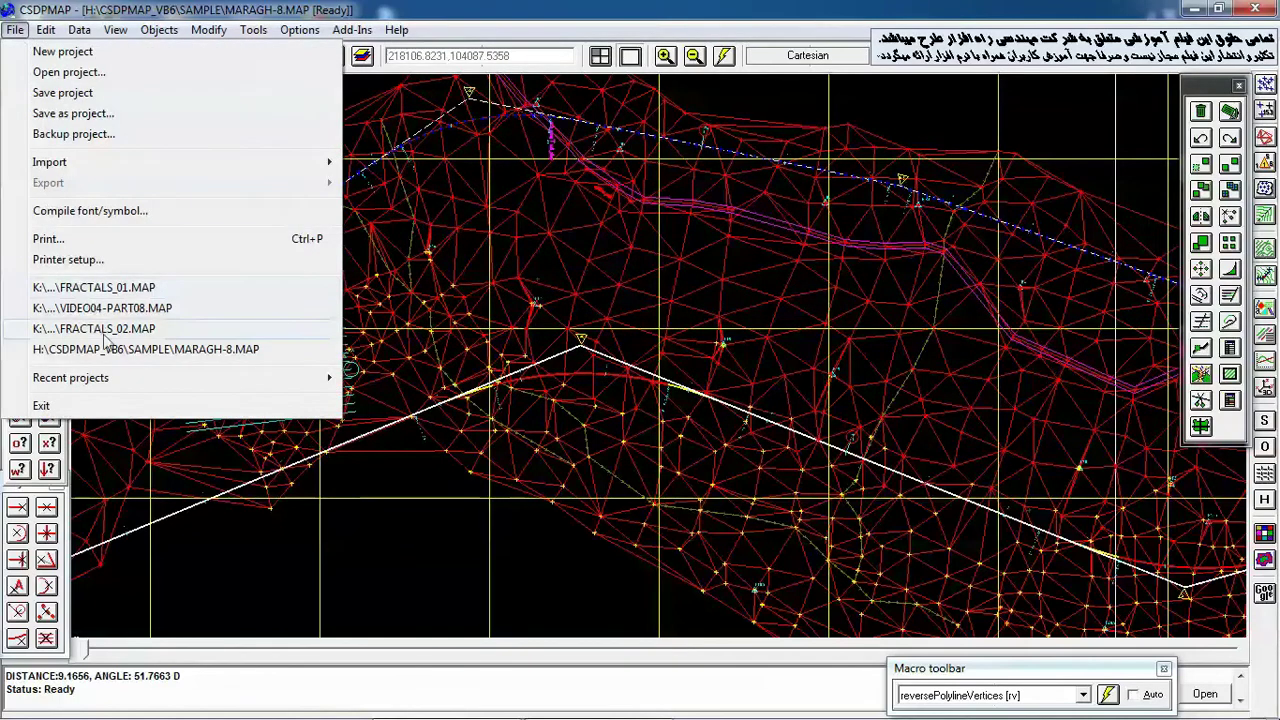
{"action": "left_click", "coordinate": [106, 332]}
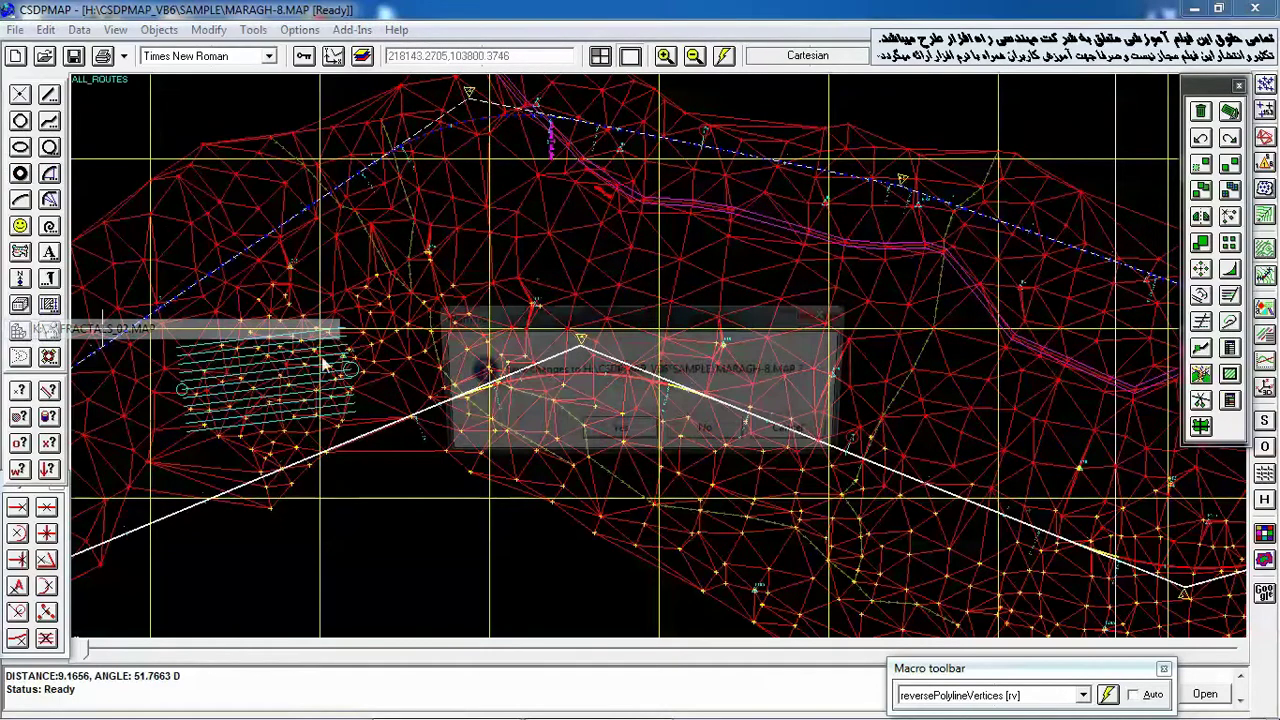
{"action": "left_click", "coordinate": [708, 433]}
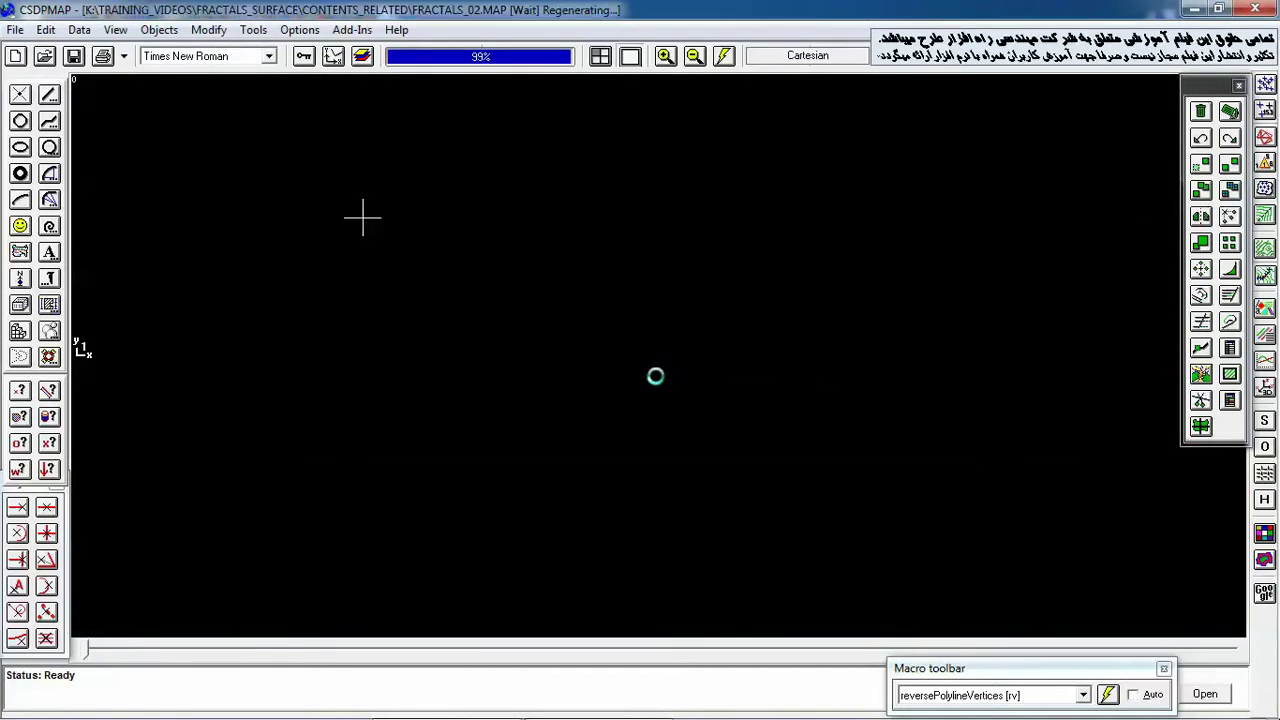
{"action": "left_click", "coordinate": [752, 428]}
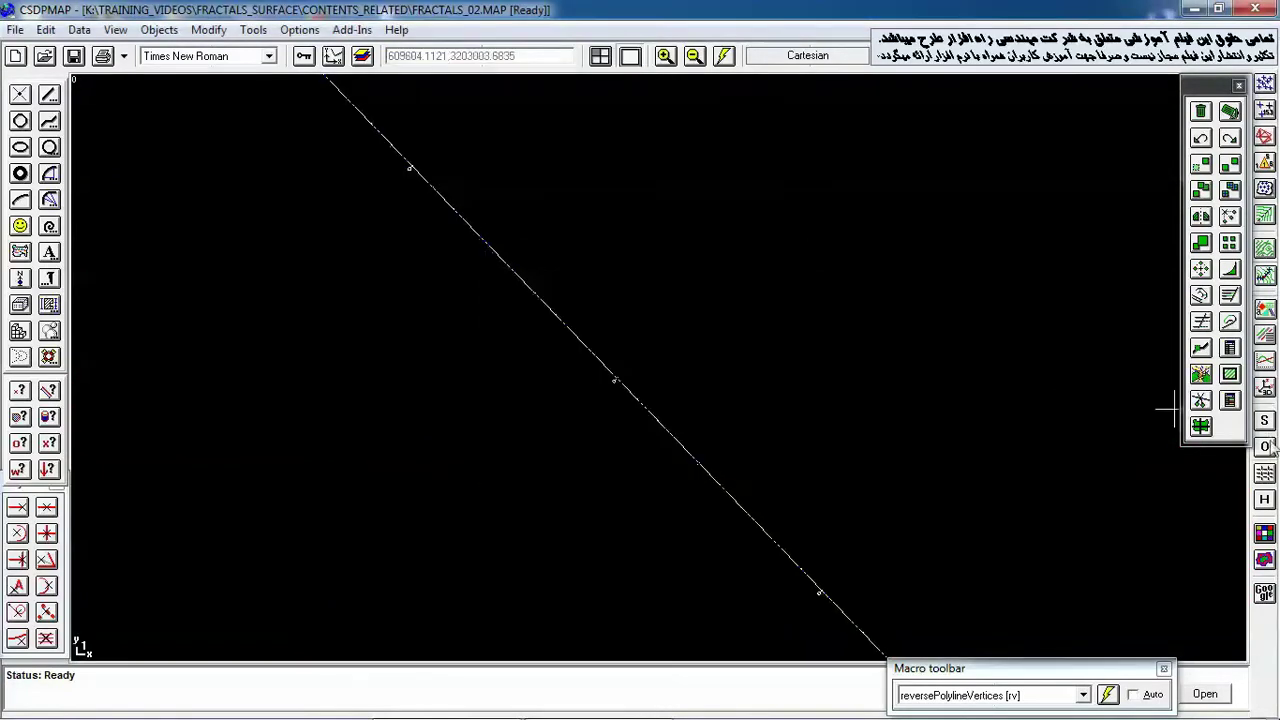
{"action": "left_click", "coordinate": [1263, 562]}
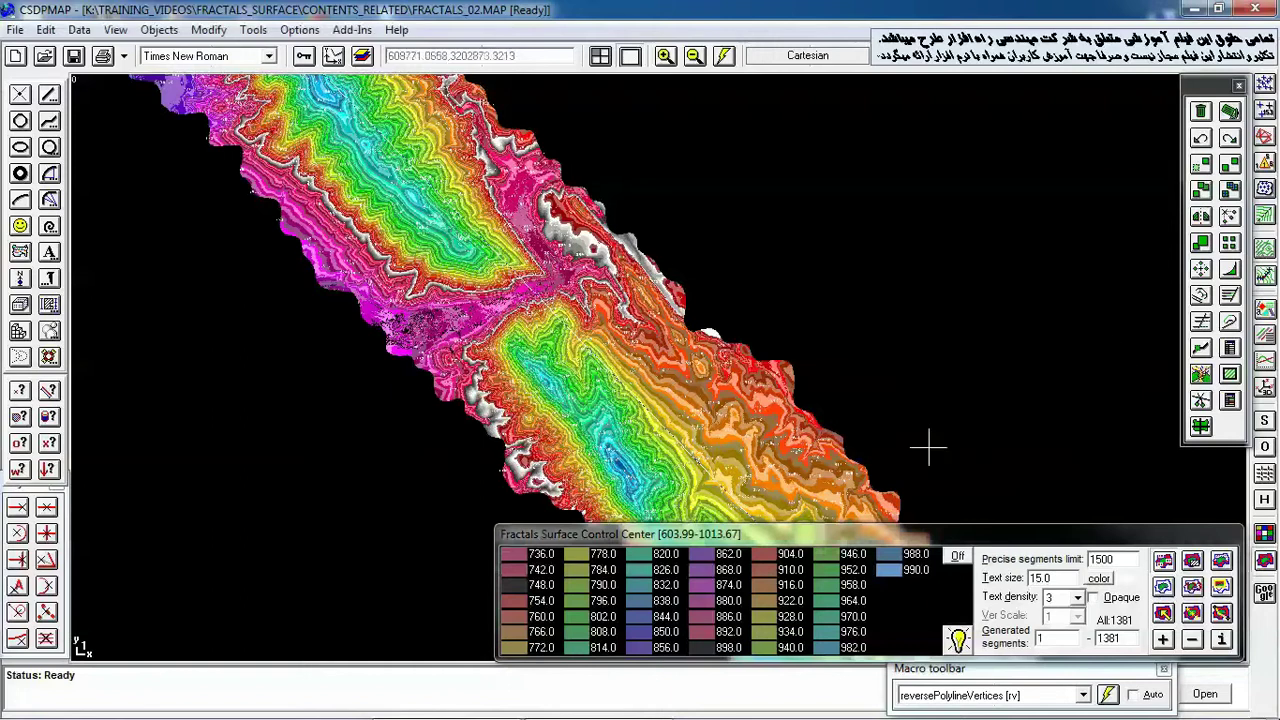
- Open the Profile and Sections window, maximize it and shrink the cross-section view
{"action": "left_click", "coordinate": [1265, 362]}
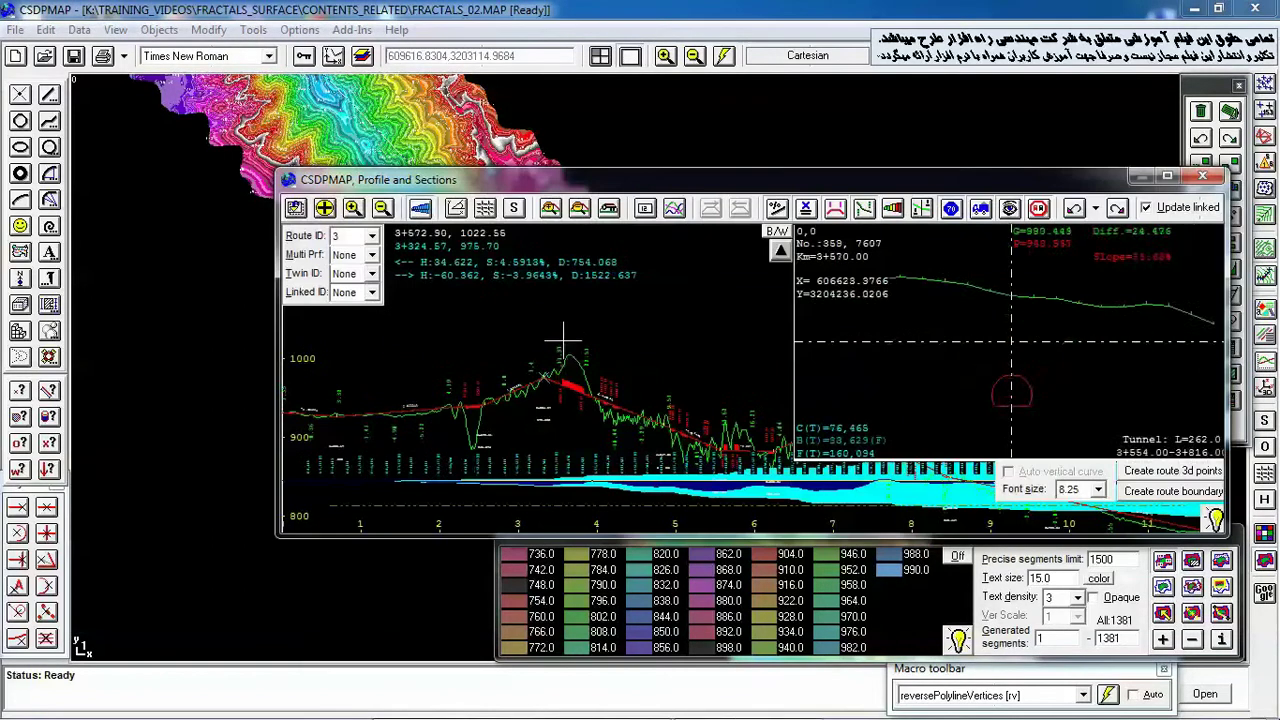
{"action": "left_click", "coordinate": [1166, 176]}
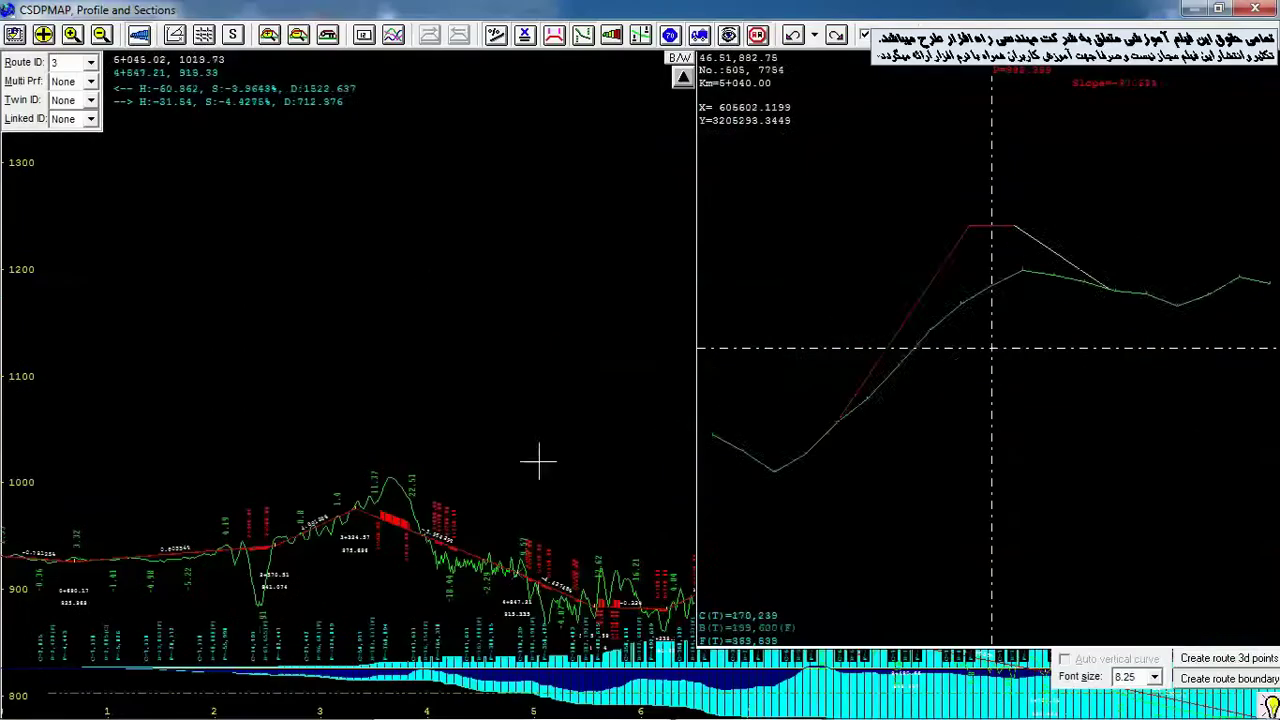
{"action": "left_click", "coordinate": [683, 77]}
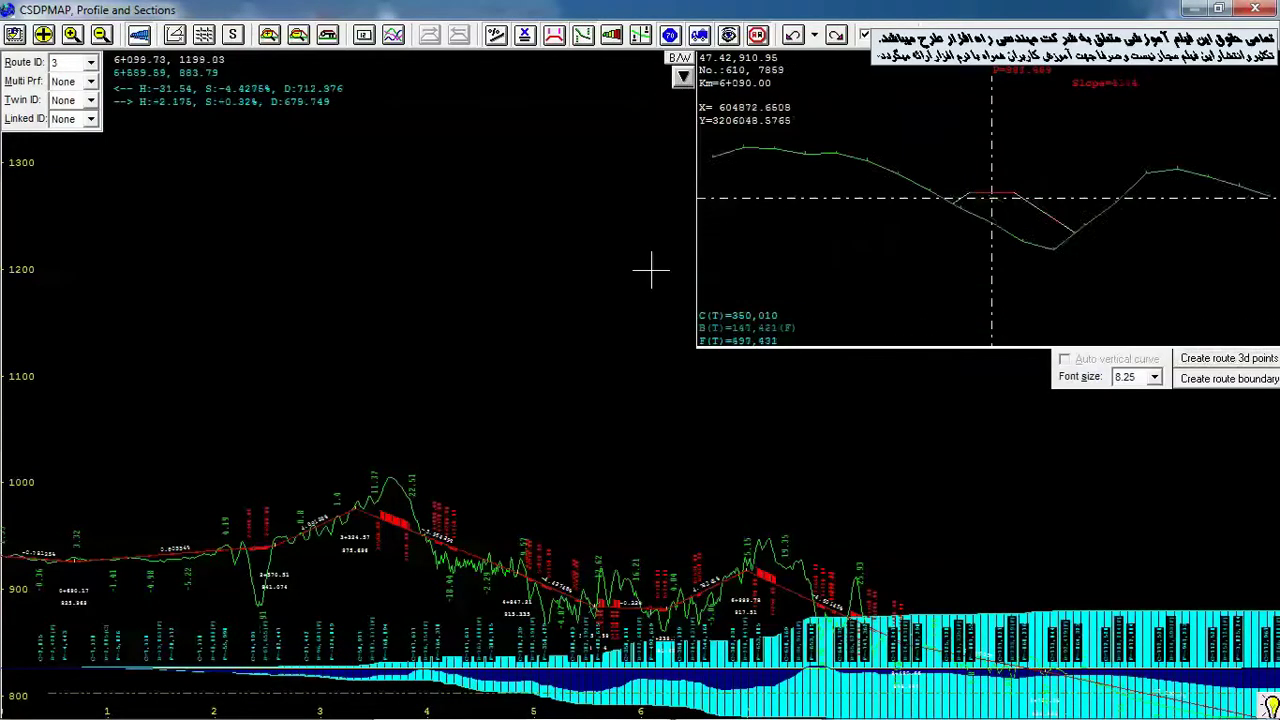
- Hide the mass haul diagram beneath the longitudinal profile and enlarge the profile around station 3+324.57
{"action": "middle_click_drag", "start_coordinate": [606, 446], "coordinate": [610, 319]}
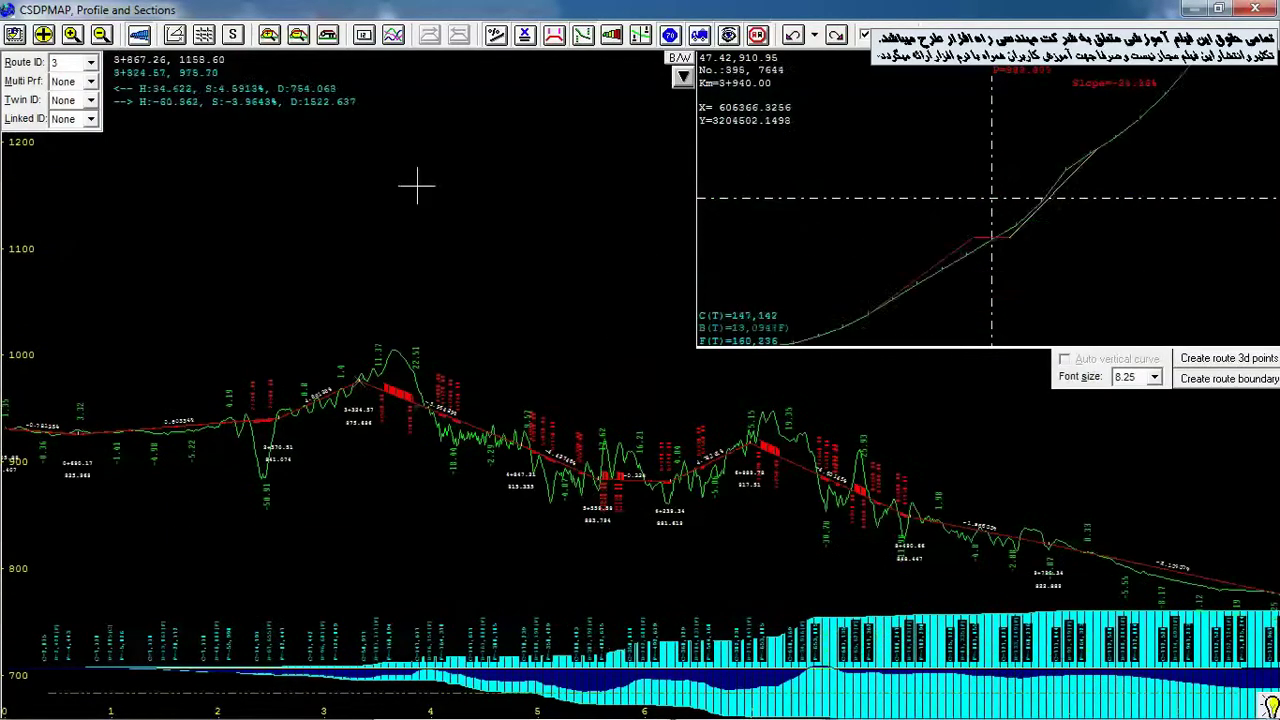
{"action": "left_click", "coordinate": [138, 35]}
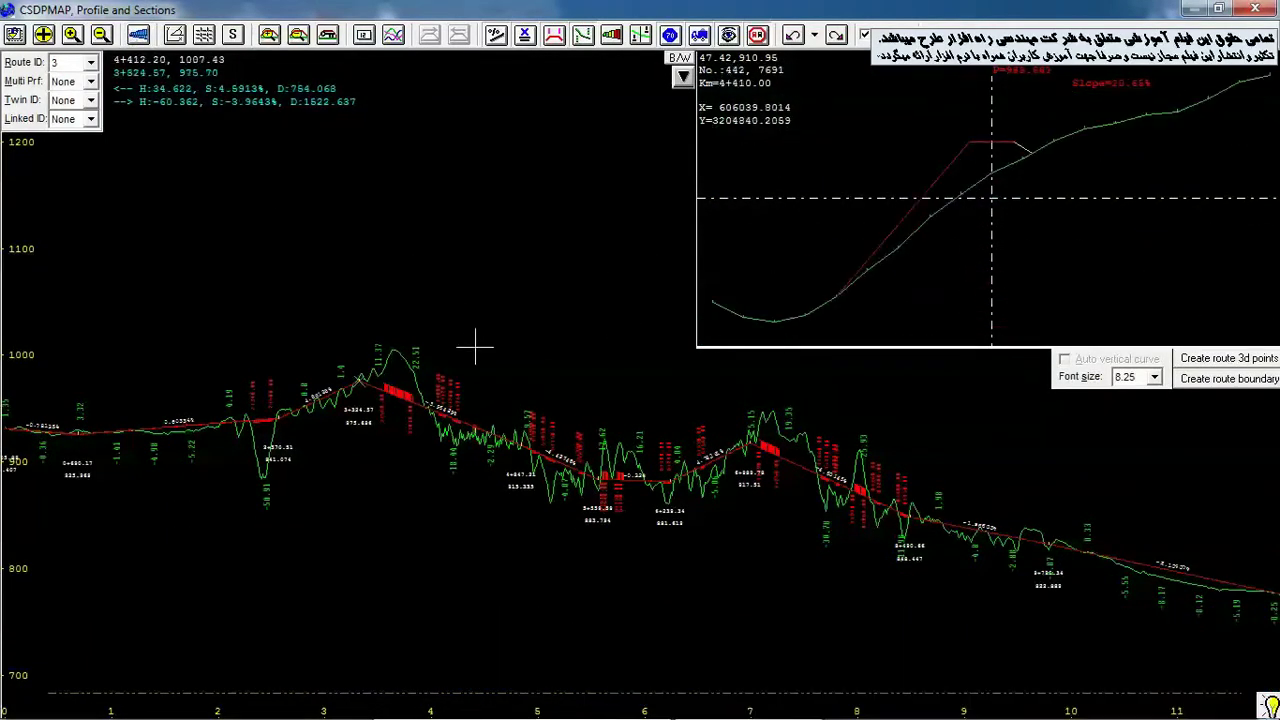
{"action": "middle_click_drag", "start_coordinate": [475, 333], "coordinate": [546, 349]}
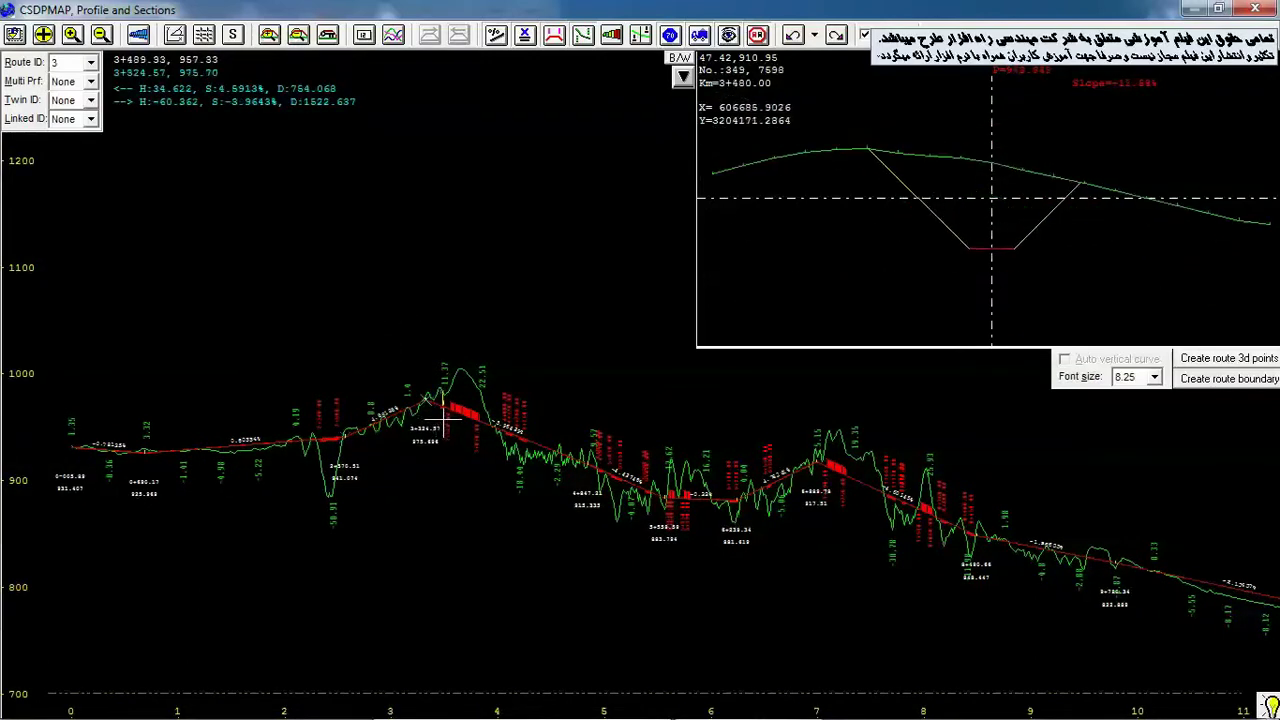
{"action": "scroll", "coordinate": [443, 410], "scroll_direction": "up", "scroll_amount": 2}
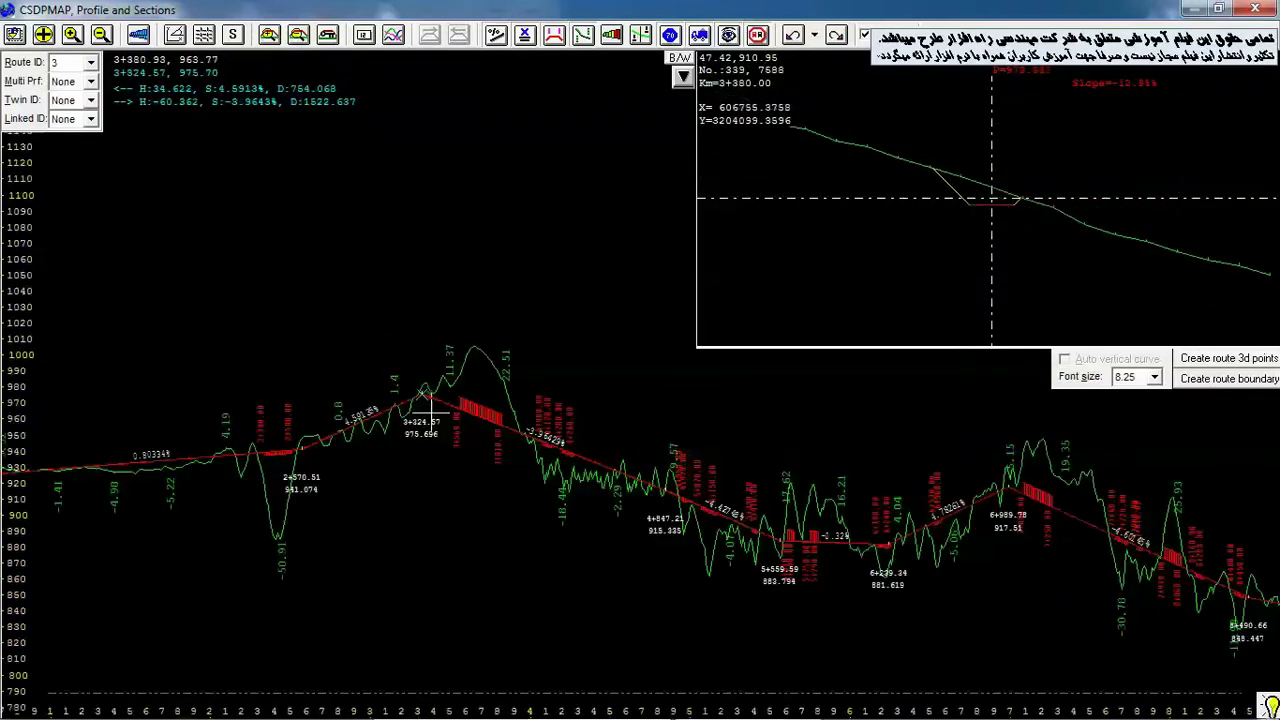
- Check the list of available routes and examine route 3's longitudinal profile around station 4+847.21
{"action": "left_click", "coordinate": [73, 65]}
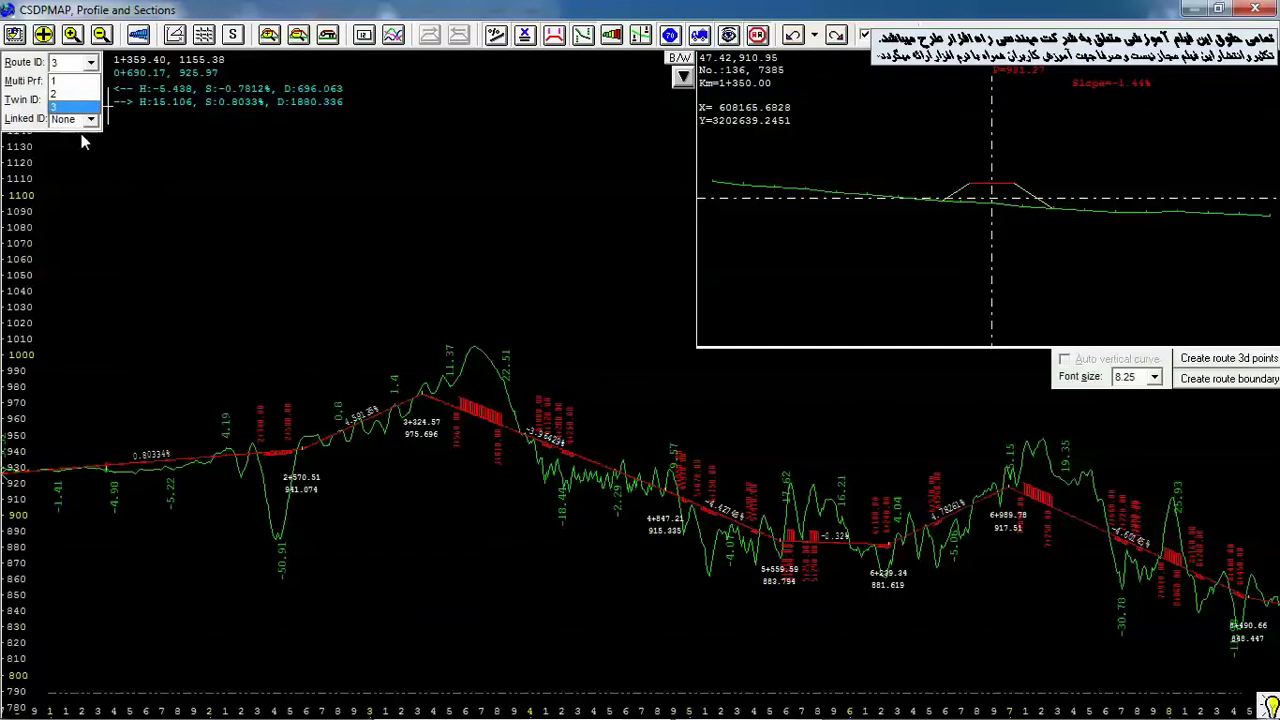
{"action": "left_click", "coordinate": [455, 399]}
{"action": "middle_click_drag", "start_coordinate": [615, 496], "coordinate": [476, 412]}
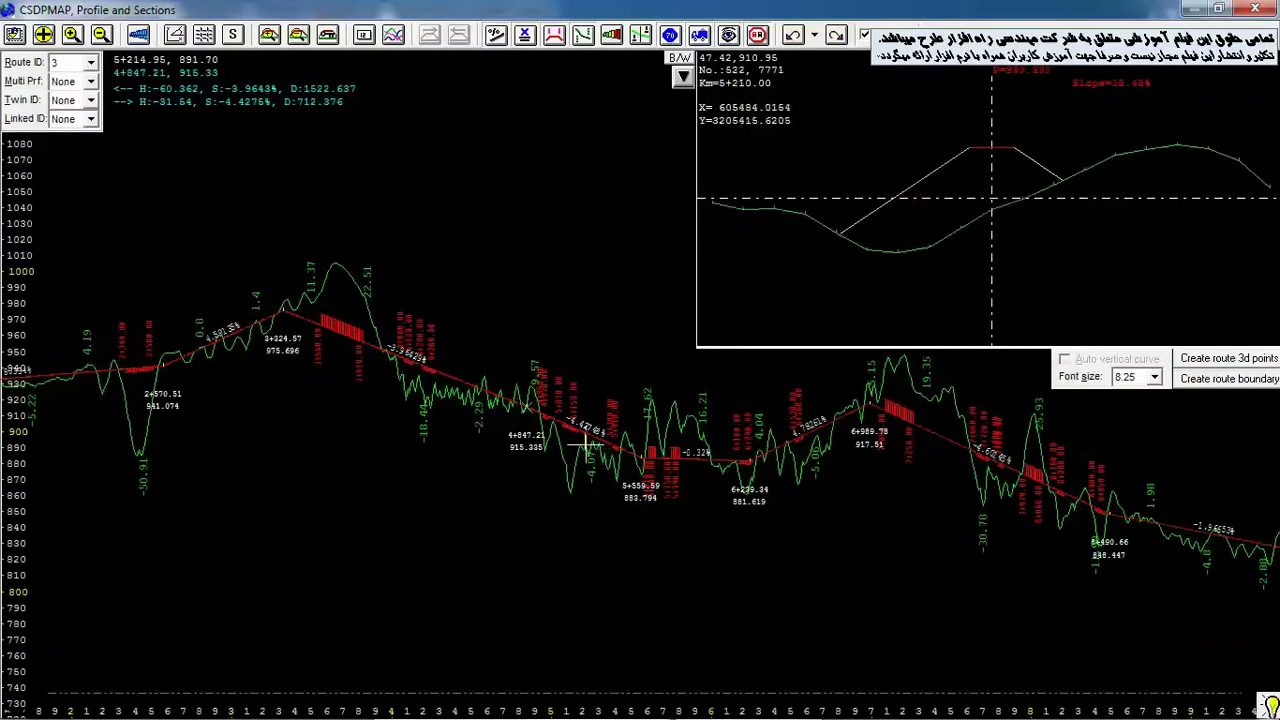
{"action": "scroll", "coordinate": [584, 445], "scroll_direction": "up", "scroll_amount": 1}
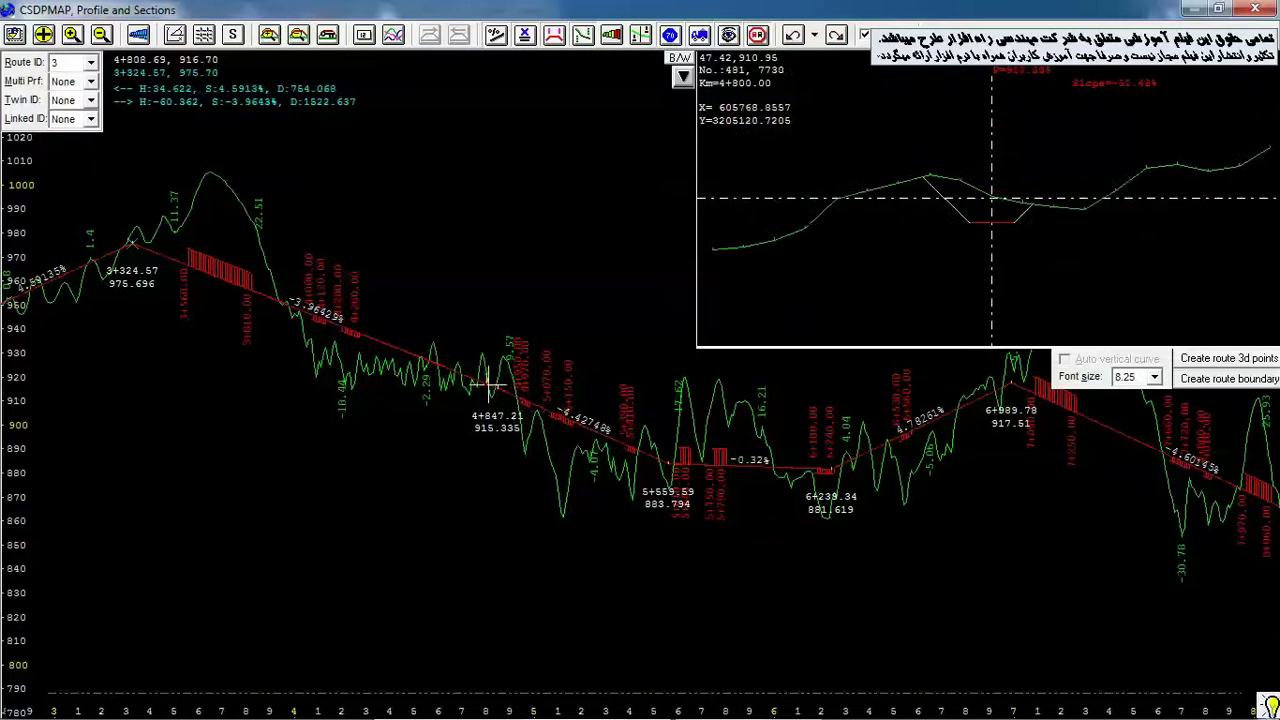
{"action": "middle_click_drag", "start_coordinate": [494, 392], "coordinate": [637, 468]}
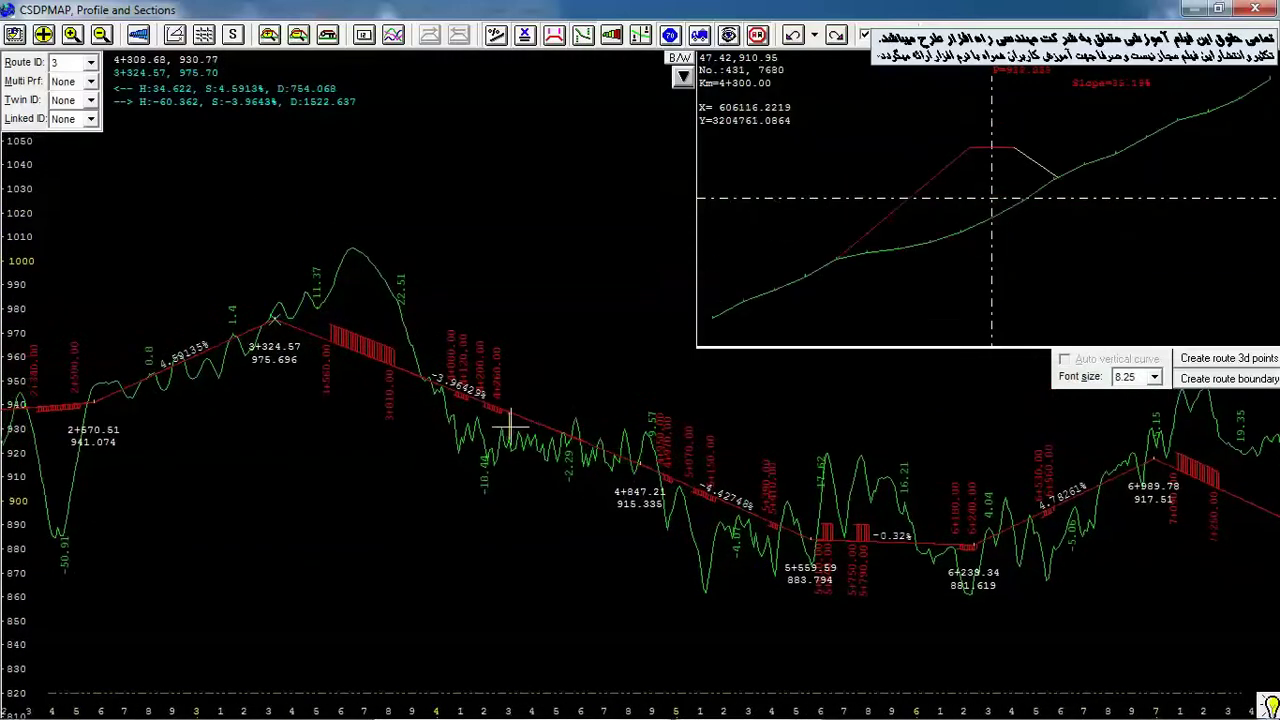
{"action": "left_click", "coordinate": [89, 63]}
{"action": "left_click", "coordinate": [85, 68]}
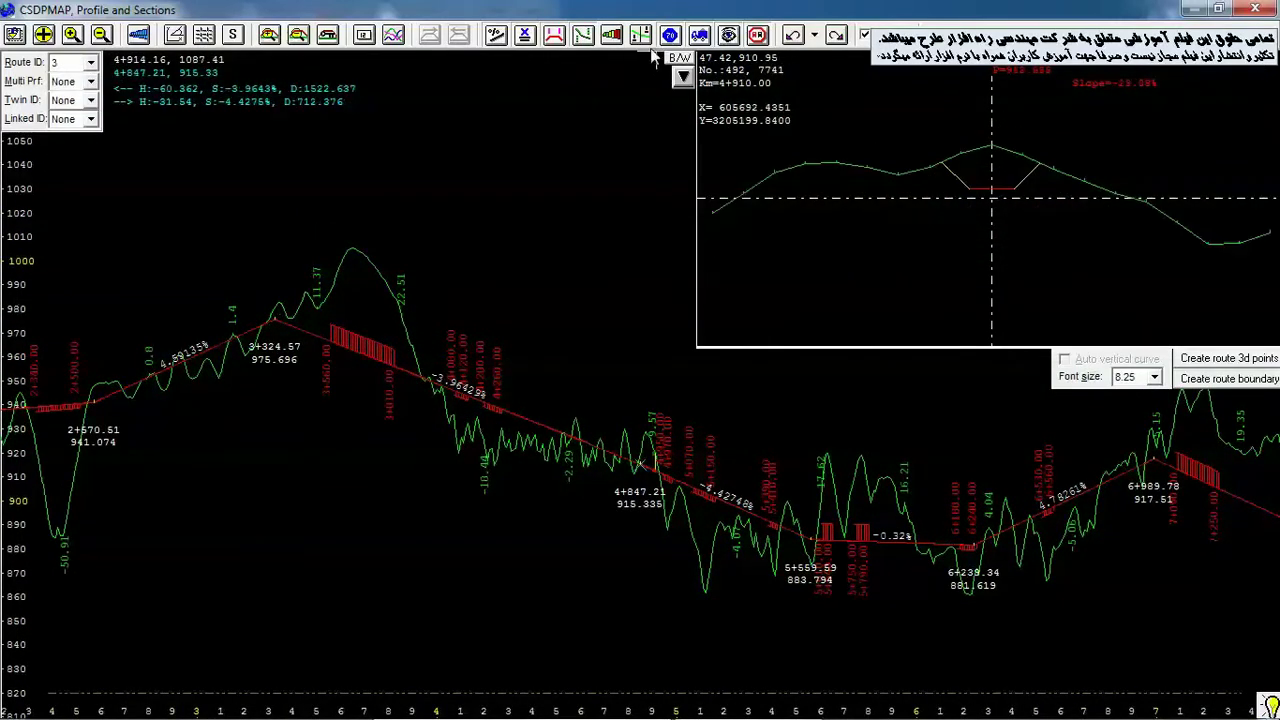
- Overlay route 2's ground line on route 3's profile and sections, coloured magenta
{"action": "left_click", "coordinate": [391, 38]}
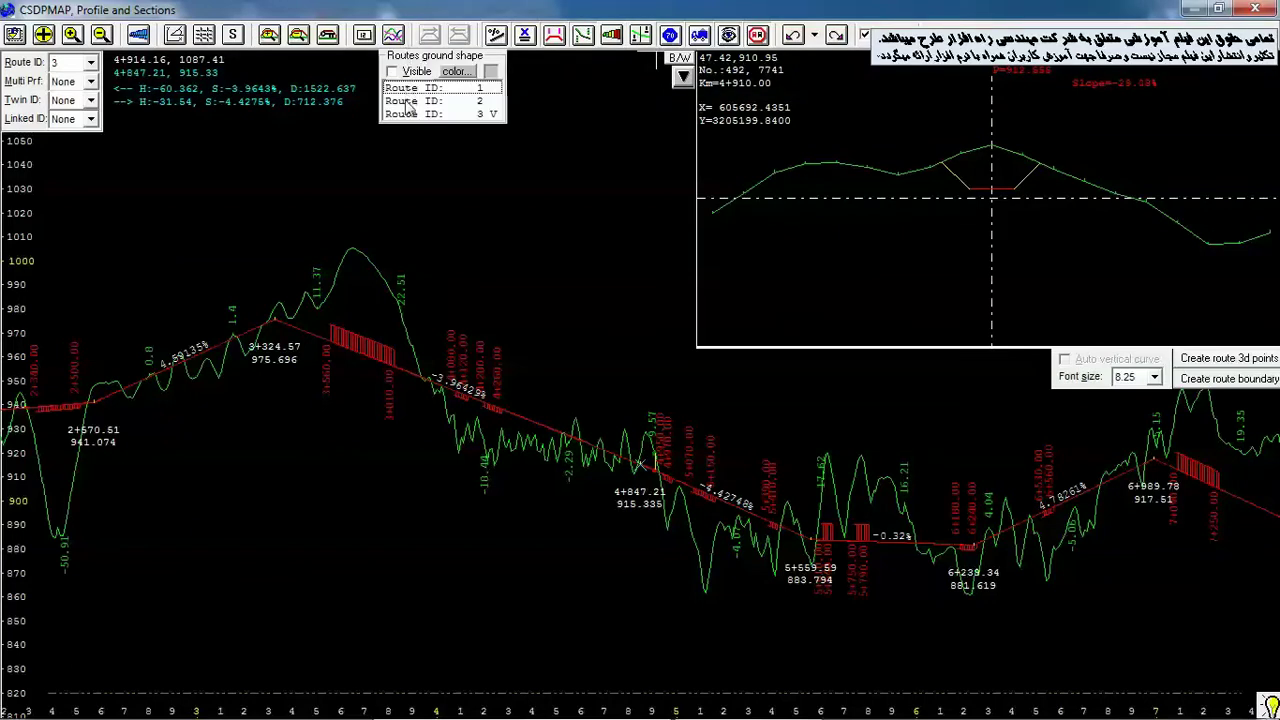
{"action": "left_click", "coordinate": [405, 101]}
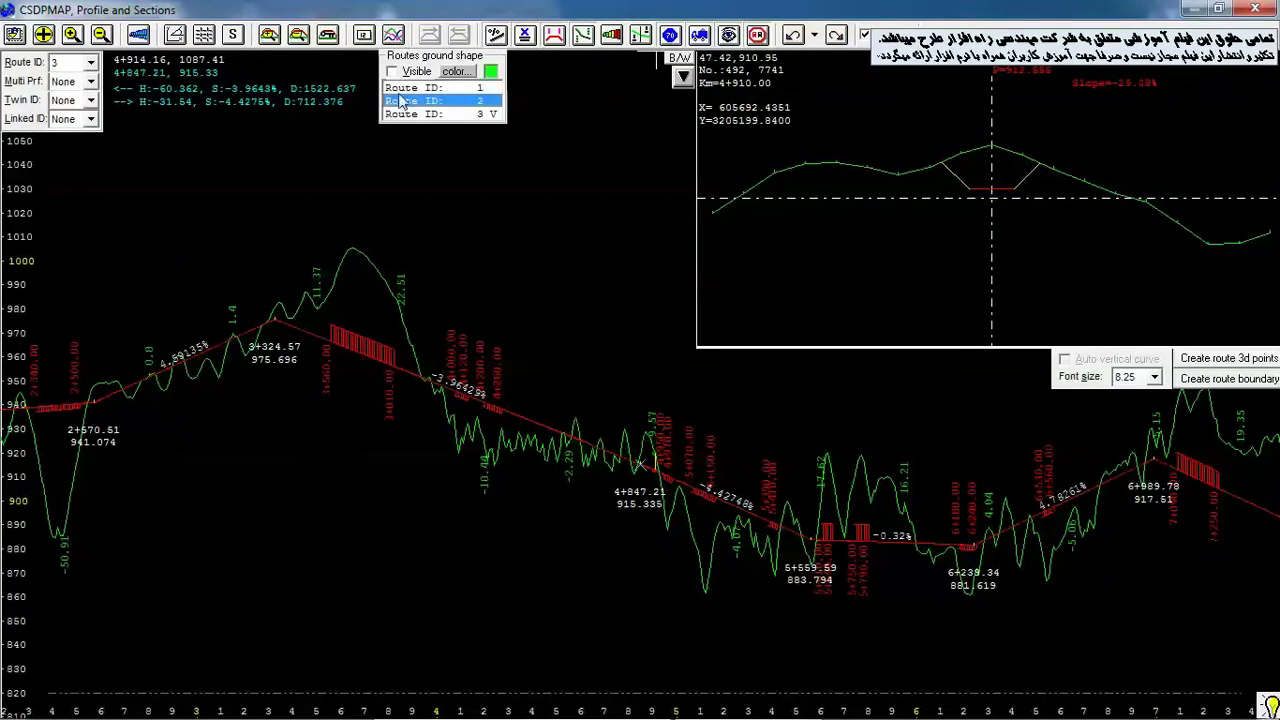
{"action": "left_click", "coordinate": [455, 72]}
{"action": "left_click", "coordinate": [189, 76]}
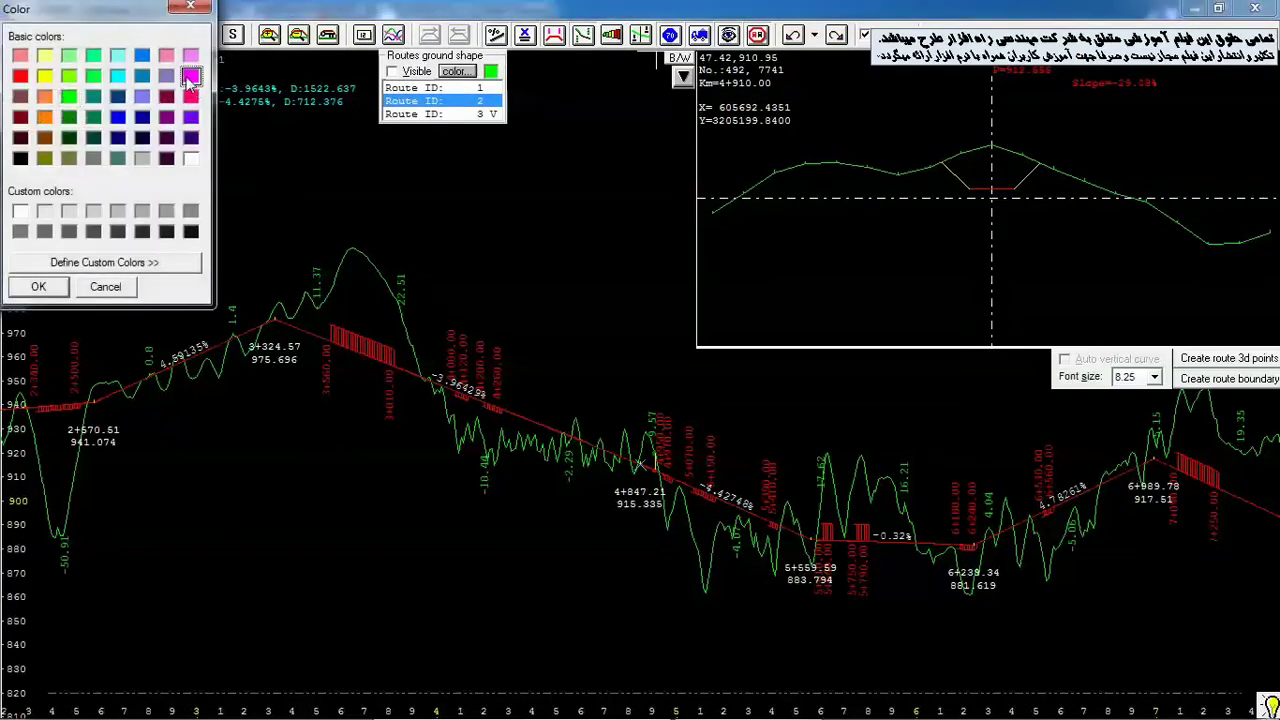
{"action": "left_click", "coordinate": [38, 286]}
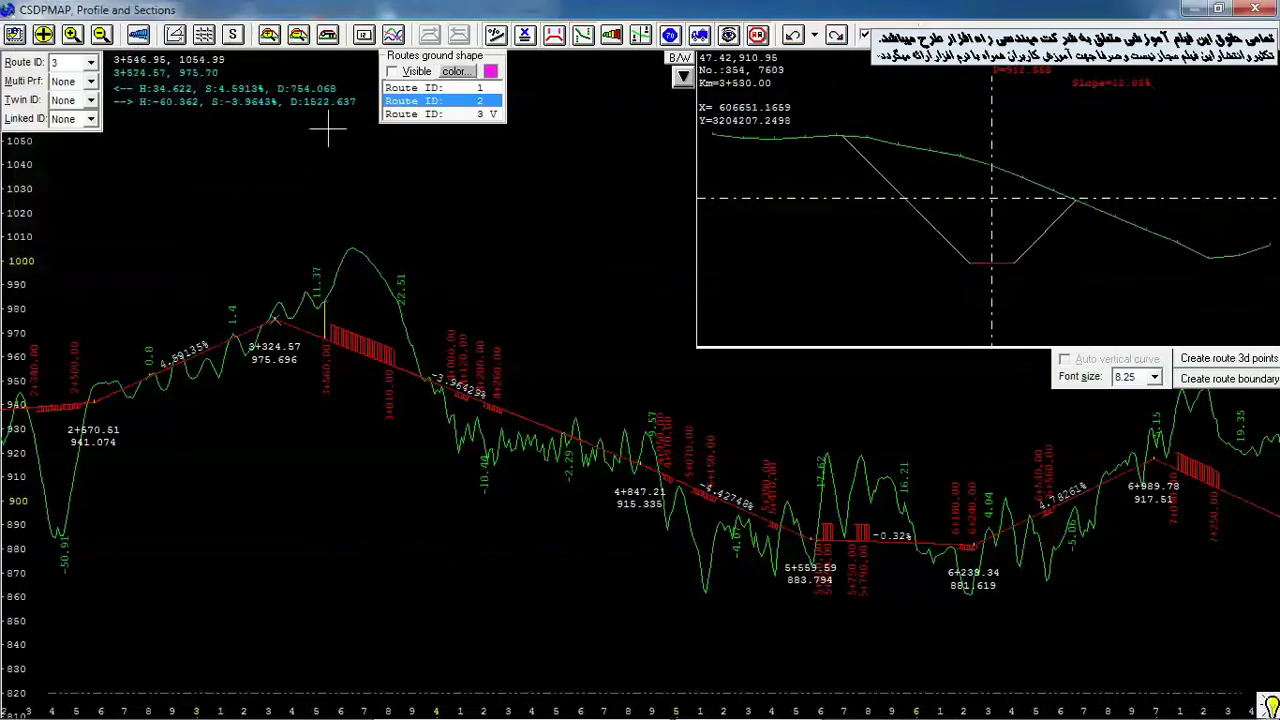
{"action": "left_click", "coordinate": [391, 72]}
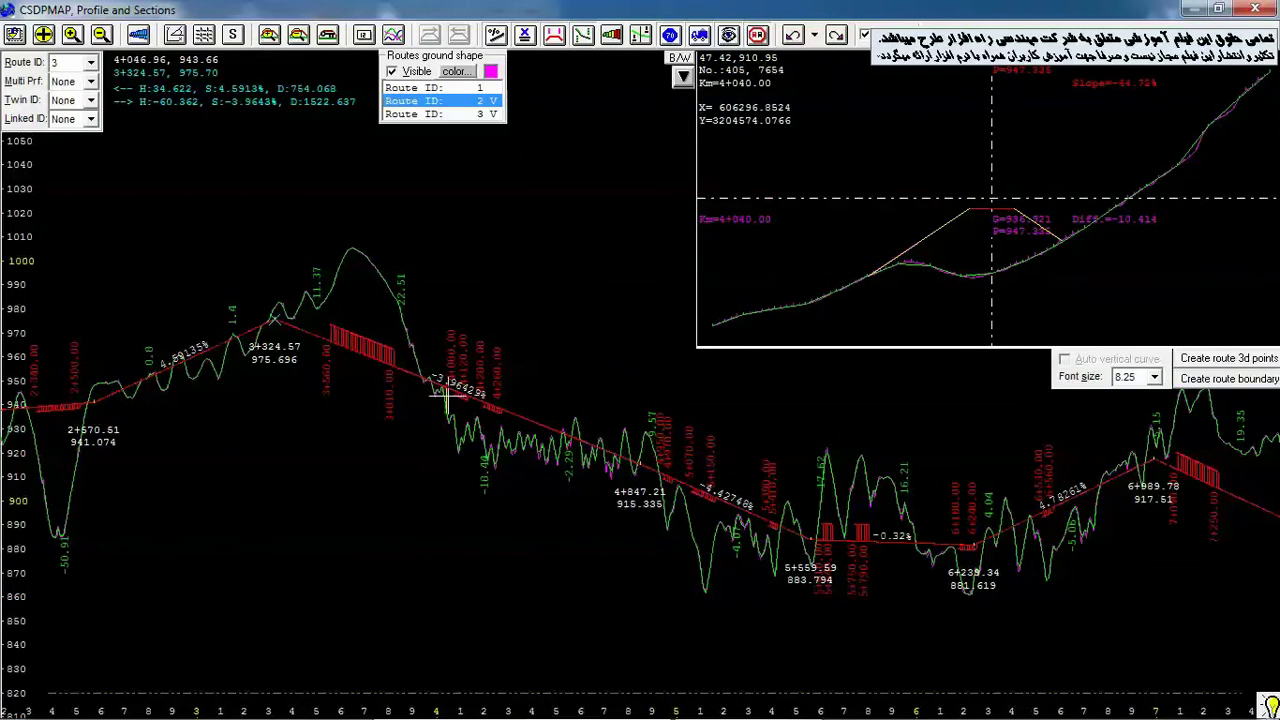
- Compare the green and magenta ground lines closely along the longitudinal profile between stations 4+000 and 4+847.21
{"action": "scroll", "coordinate": [478, 438], "scroll_direction": "up", "scroll_amount": 2}
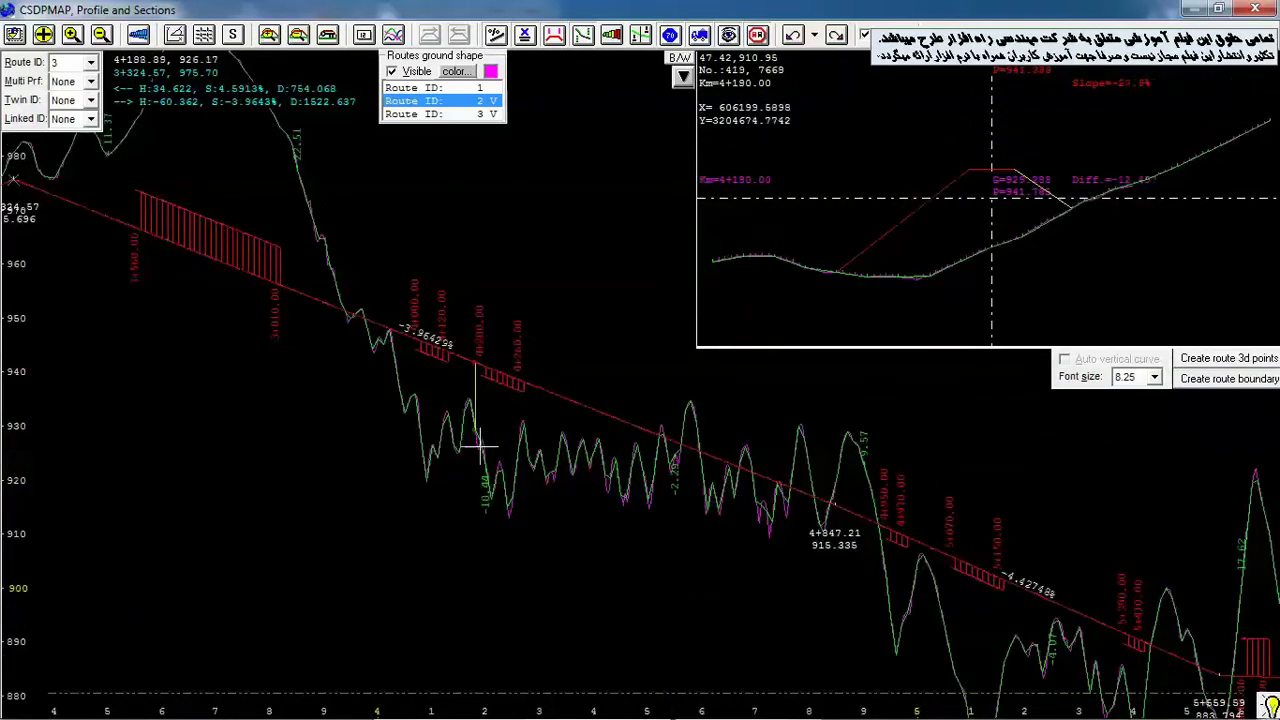
{"action": "scroll", "coordinate": [478, 438], "scroll_direction": "up", "scroll_amount": 1}
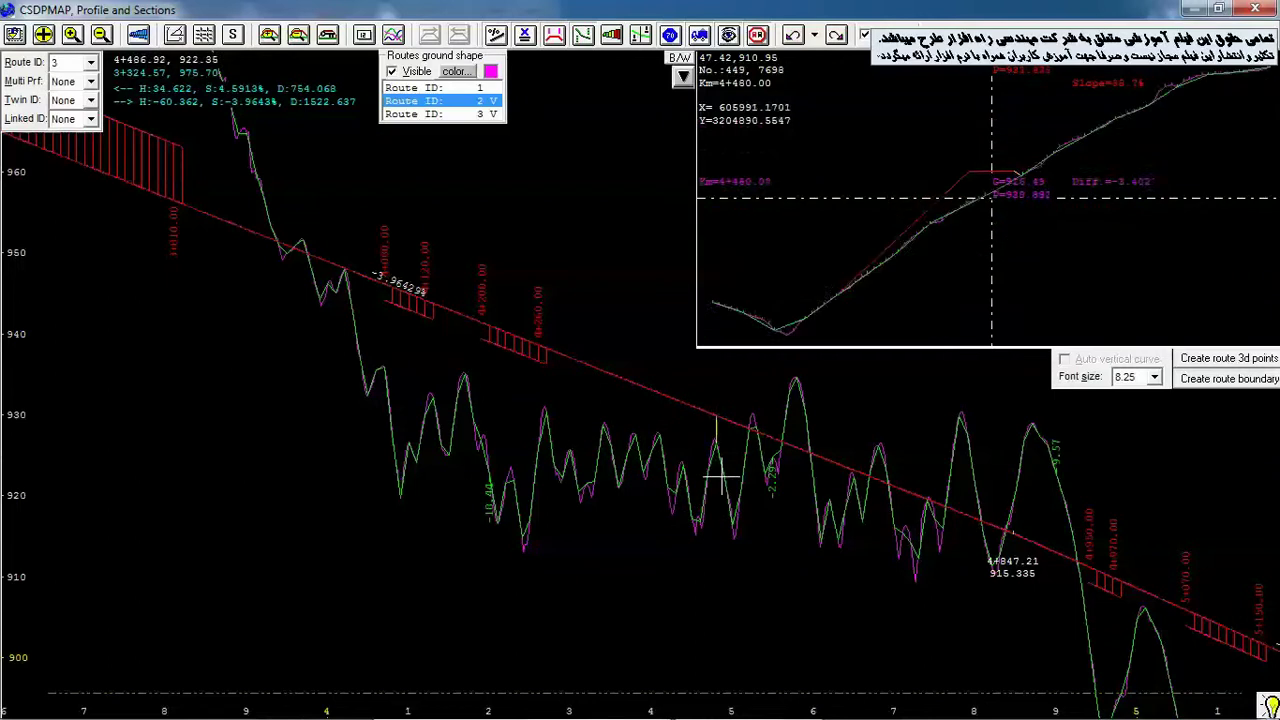
{"action": "middle_click_drag", "start_coordinate": [771, 537], "coordinate": [590, 425]}
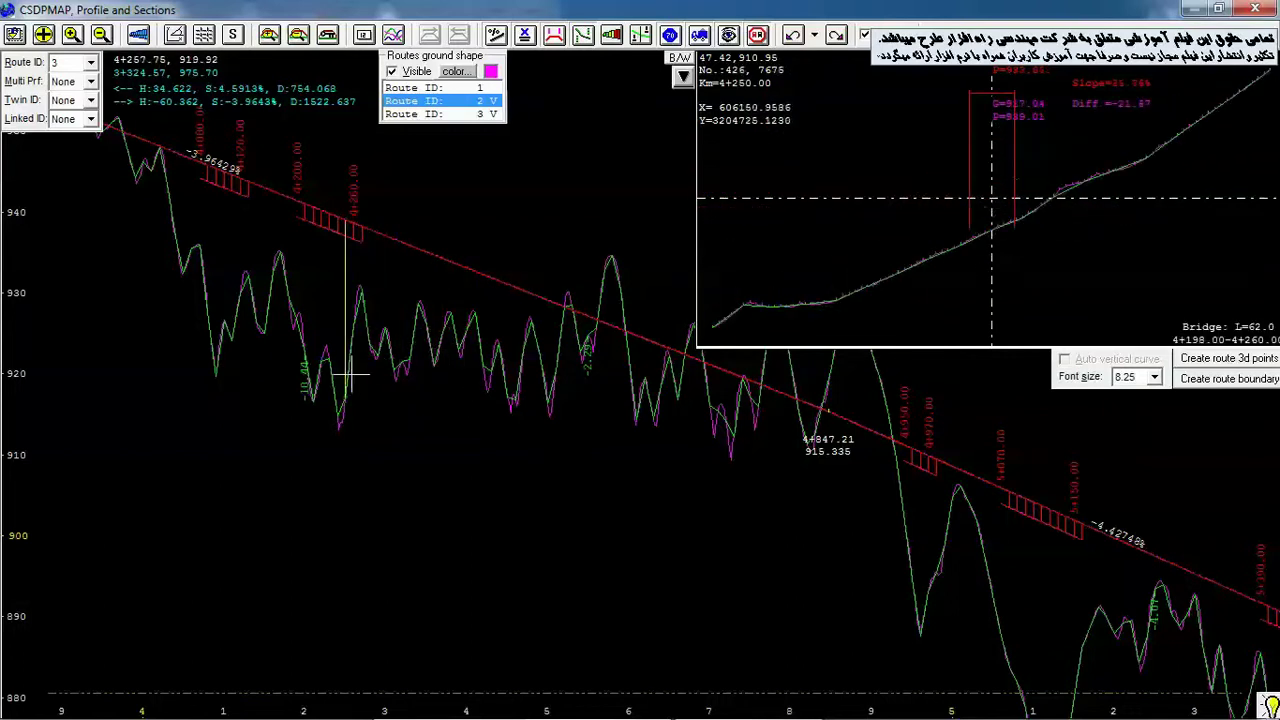
{"action": "middle_click_drag", "start_coordinate": [312, 380], "coordinate": [580, 437]}
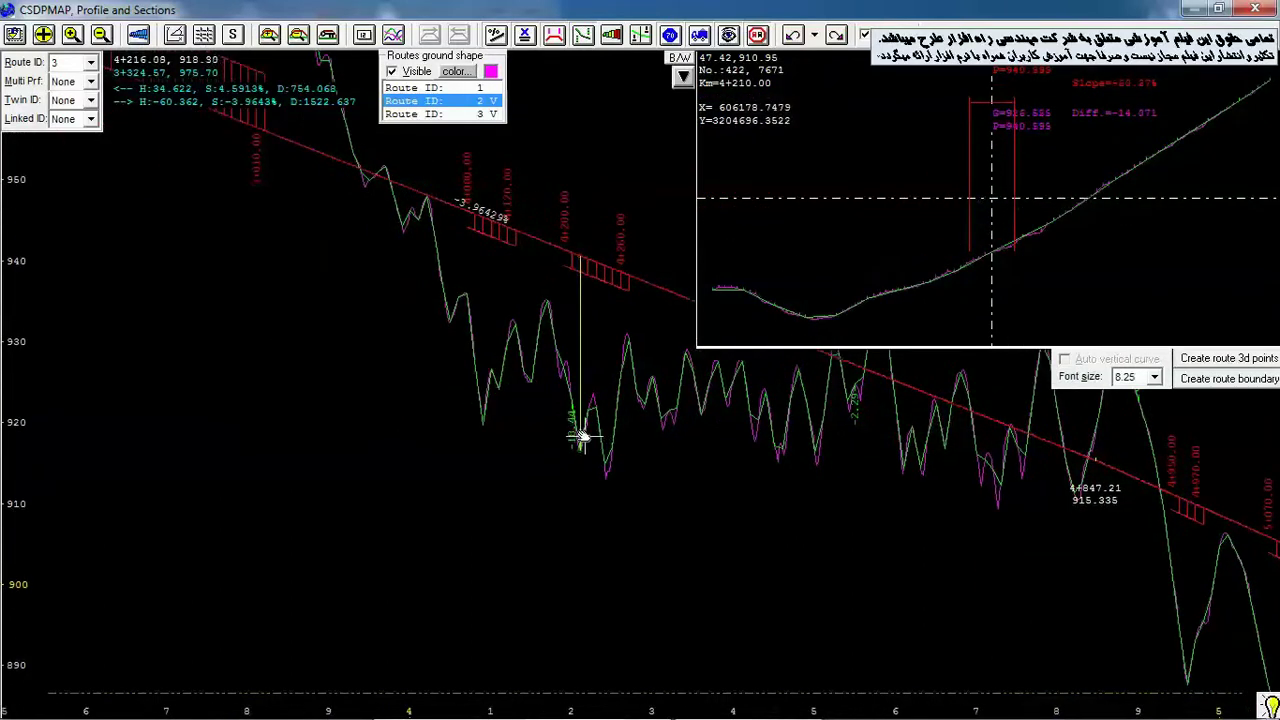
{"action": "middle_click_drag", "start_coordinate": [817, 481], "coordinate": [334, 377]}
{"action": "middle_click_drag", "start_coordinate": [488, 411], "coordinate": [366, 396]}
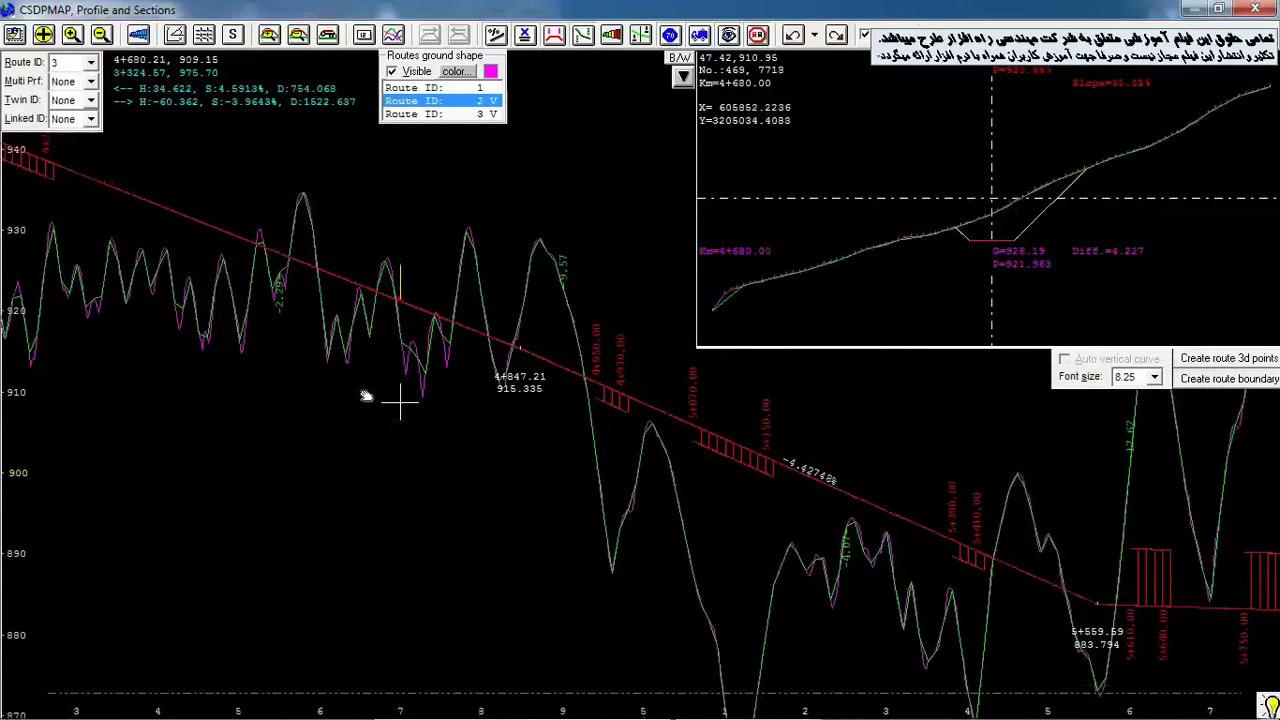
{"action": "scroll", "coordinate": [368, 380], "scroll_direction": "up", "scroll_amount": 2}
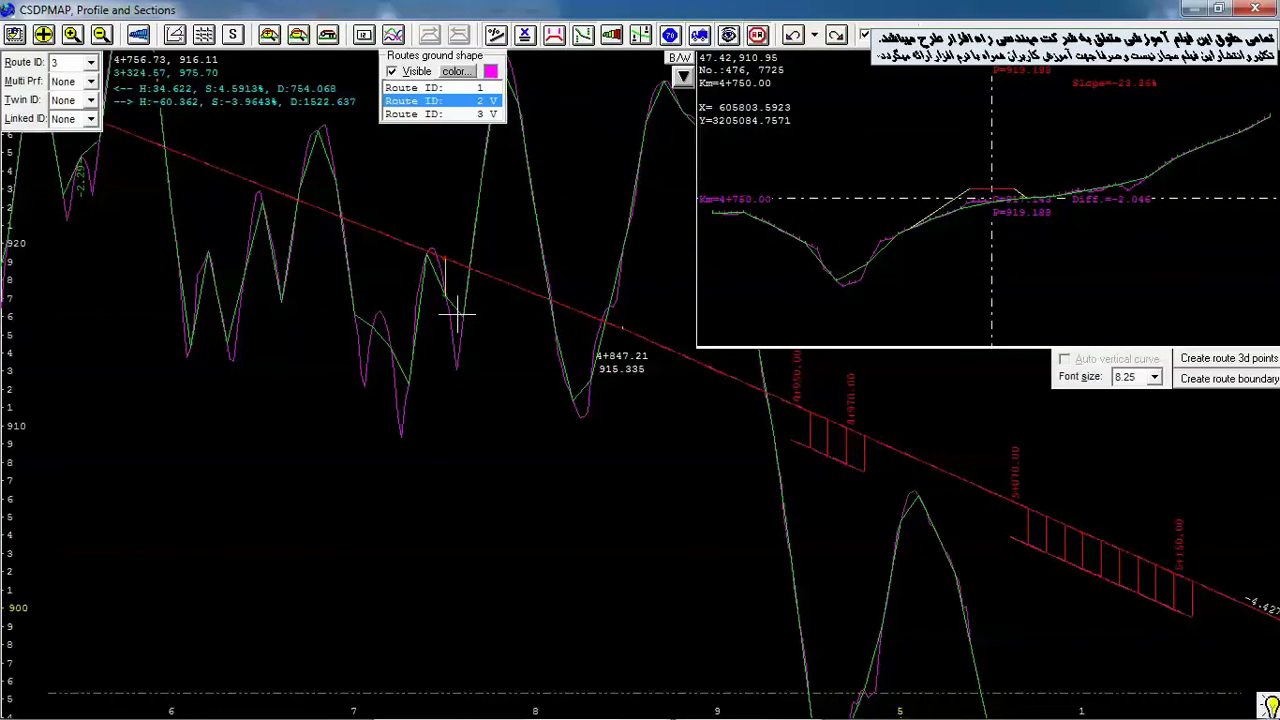
- Enlarge the cross-section at Km 4+750 and compare both ground lines on either side of the road platform
{"action": "scroll", "coordinate": [935, 238], "scroll_direction": "up", "scroll_amount": 2}
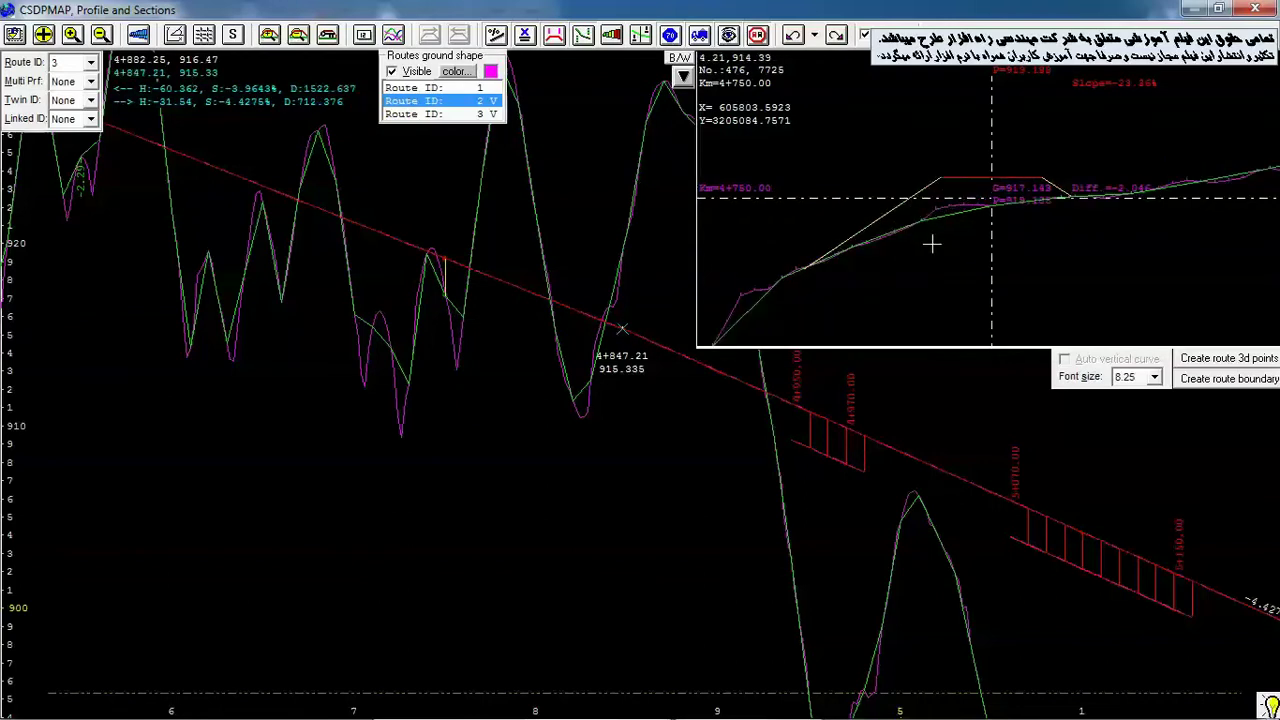
{"action": "middle_click_drag", "start_coordinate": [872, 300], "coordinate": [1113, 216]}
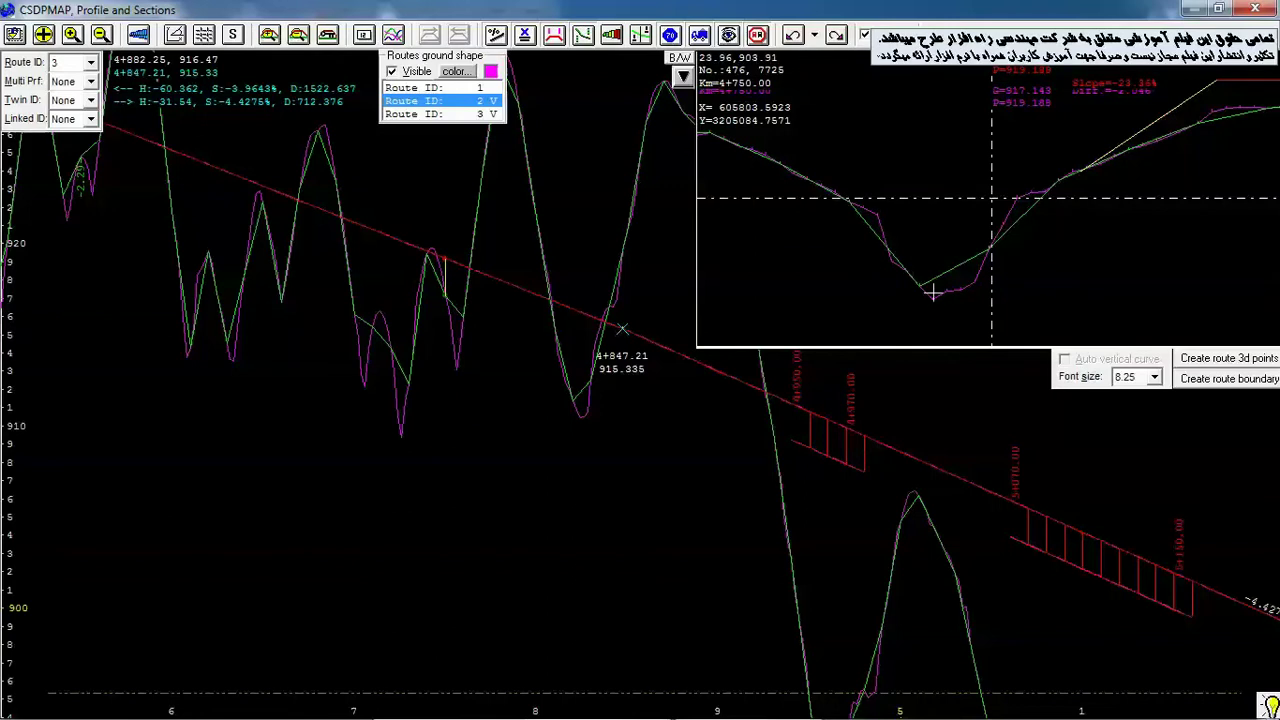
{"action": "middle_click_drag", "start_coordinate": [1038, 265], "coordinate": [910, 297]}
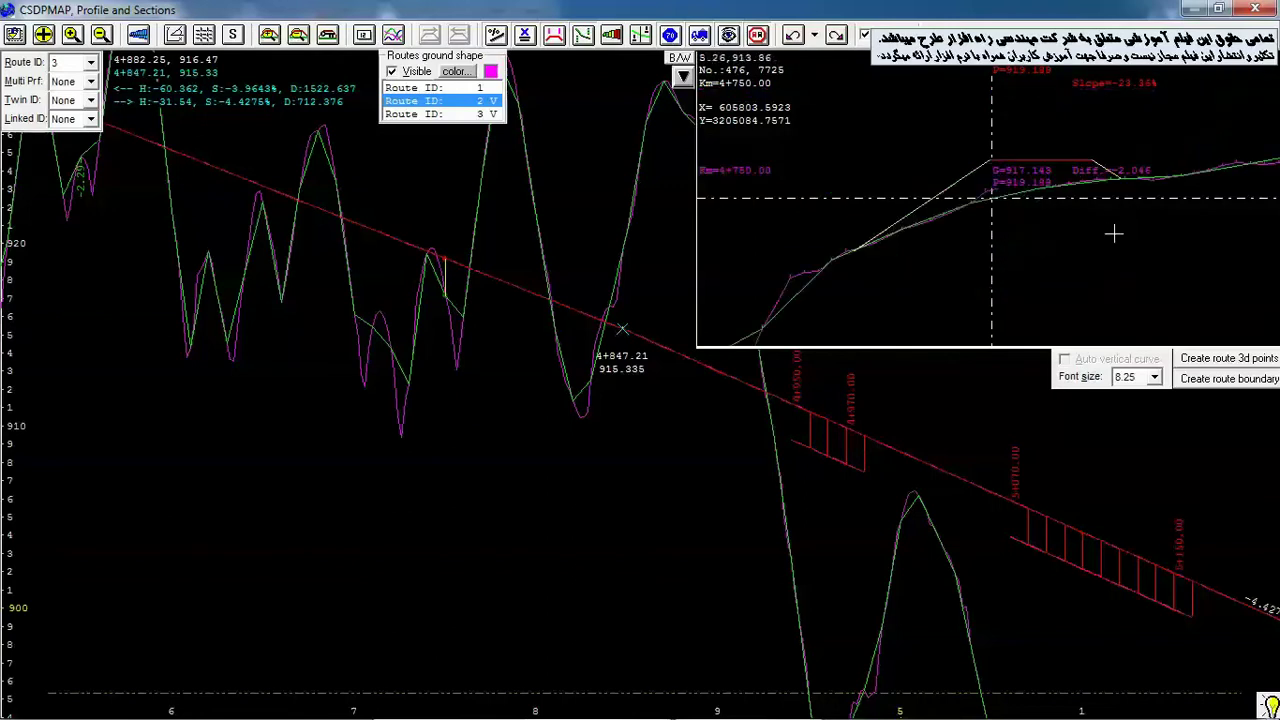
{"action": "middle_click_drag", "start_coordinate": [1137, 222], "coordinate": [811, 276]}
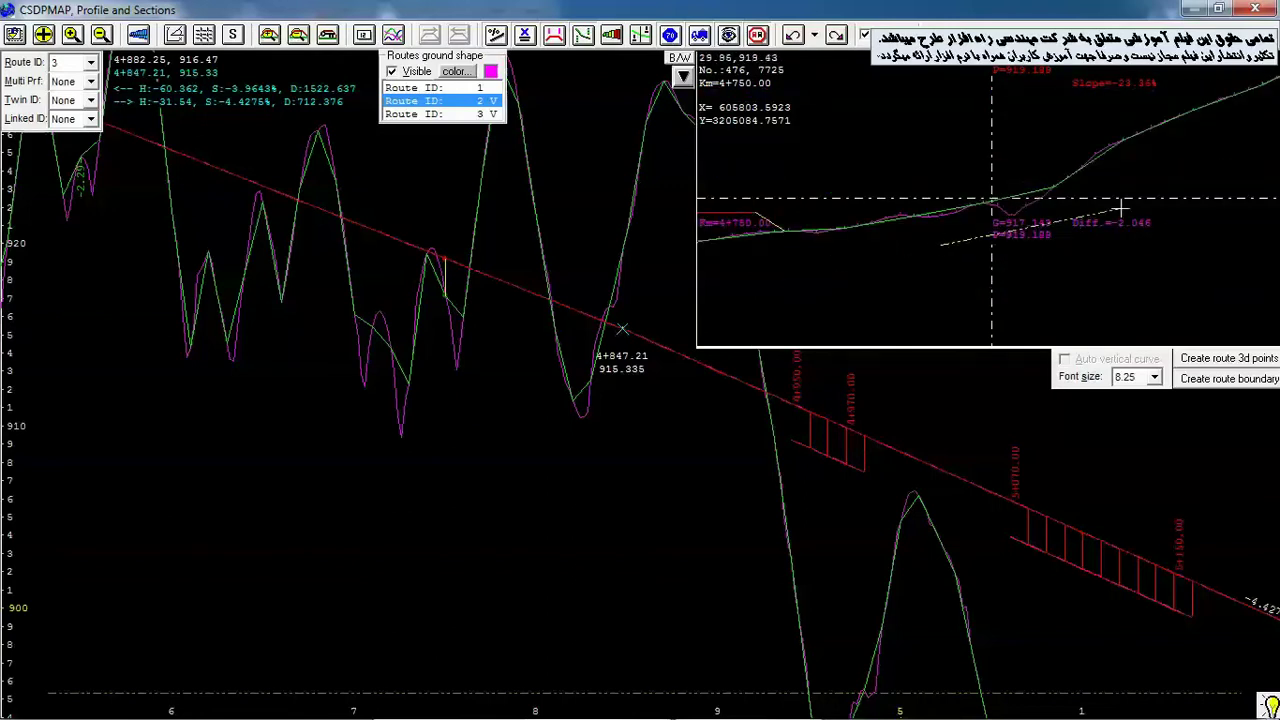
- Compare the two ground lines along the rest of the profile, from station 4+847.21 to the route end at 12+112.36
{"action": "scroll", "coordinate": [497, 450], "scroll_direction": "down", "scroll_amount": 2}
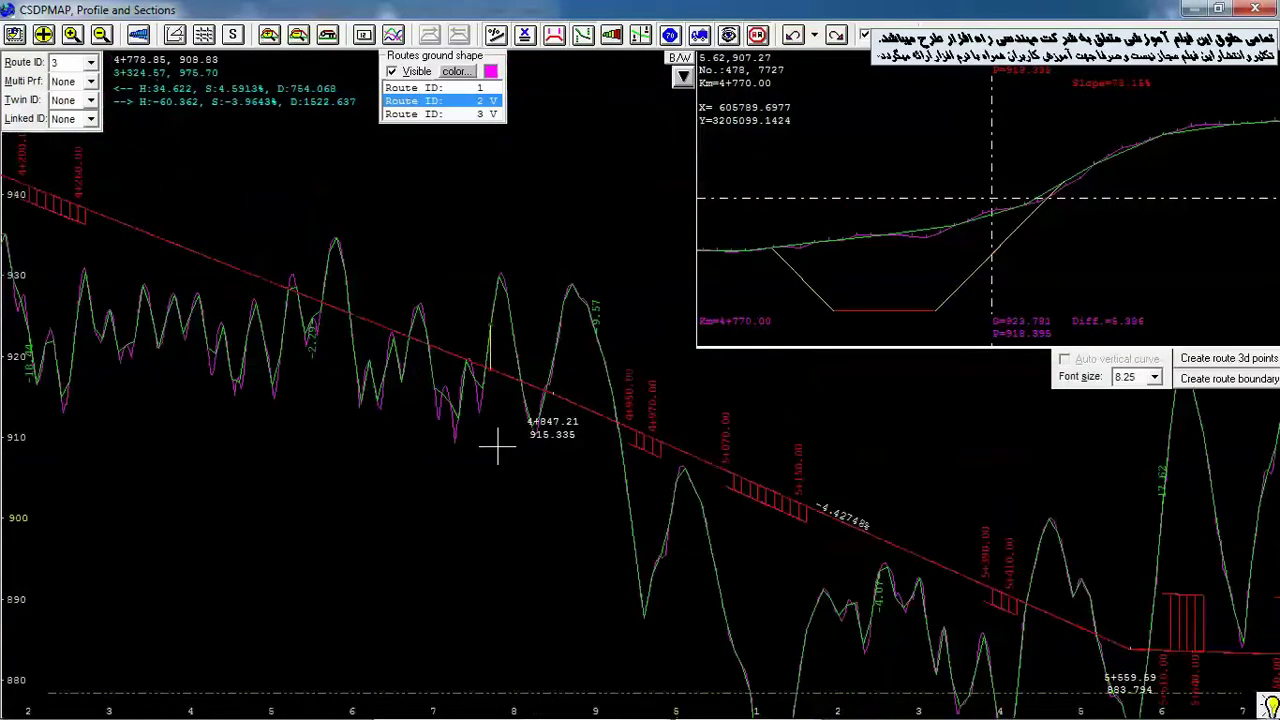
{"action": "middle_click_drag", "start_coordinate": [786, 551], "coordinate": [306, 286]}
{"action": "middle_click_drag", "start_coordinate": [666, 451], "coordinate": [188, 414]}
{"action": "middle_click_drag", "start_coordinate": [640, 476], "coordinate": [362, 499]}
{"action": "scroll", "coordinate": [306, 408], "scroll_direction": "up", "scroll_amount": 2}
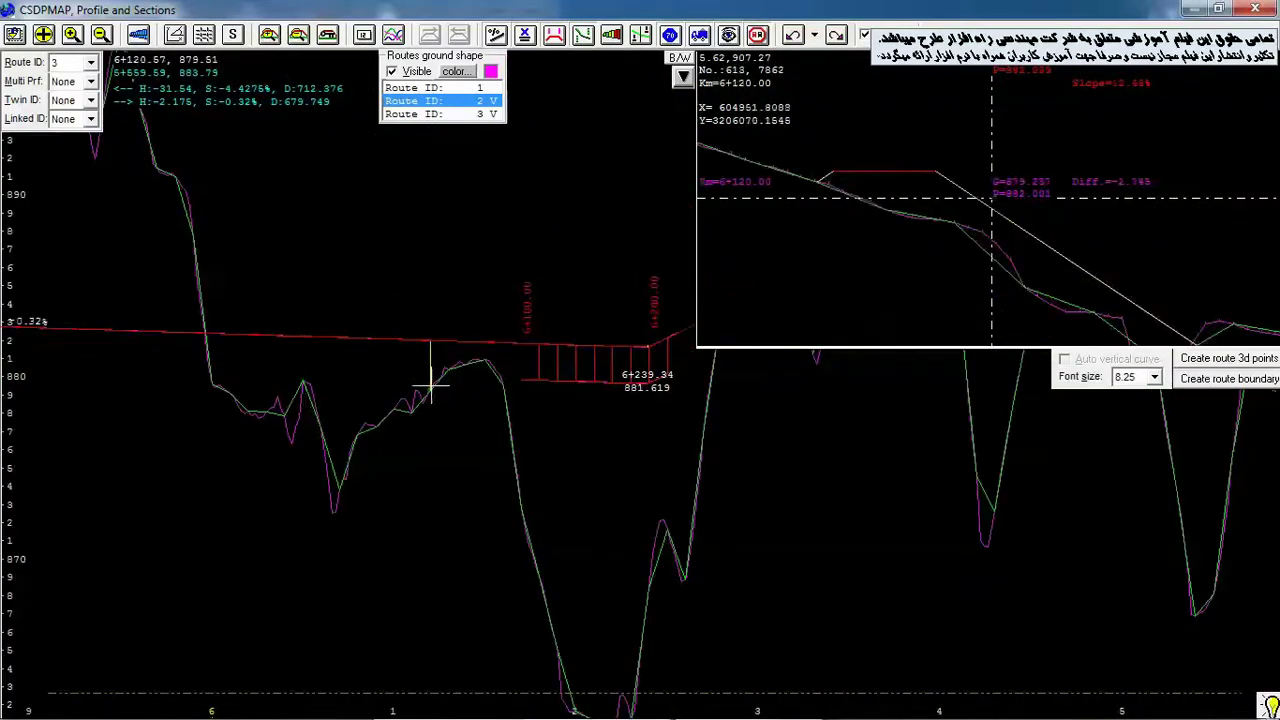
{"action": "scroll", "coordinate": [457, 451], "scroll_direction": "down", "scroll_amount": 4}
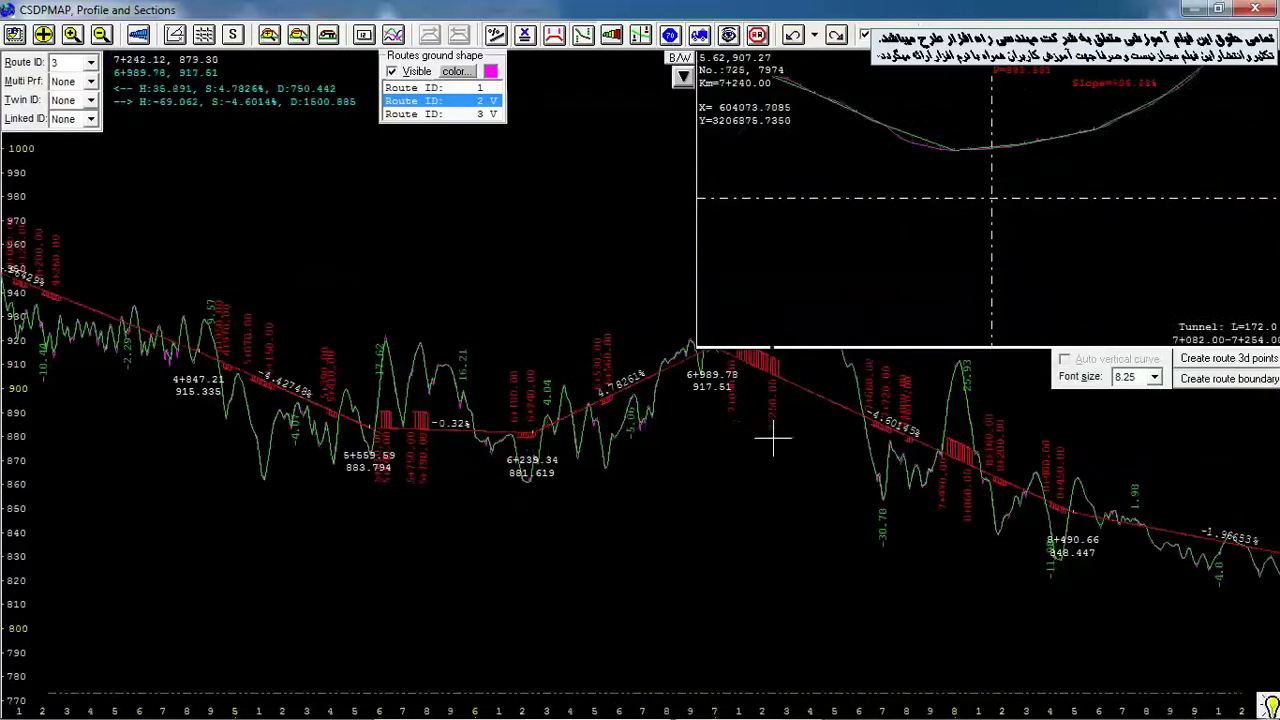
{"action": "middle_click_drag", "start_coordinate": [773, 440], "coordinate": [414, 380]}
{"action": "middle_click_drag", "start_coordinate": [714, 574], "coordinate": [337, 320]}
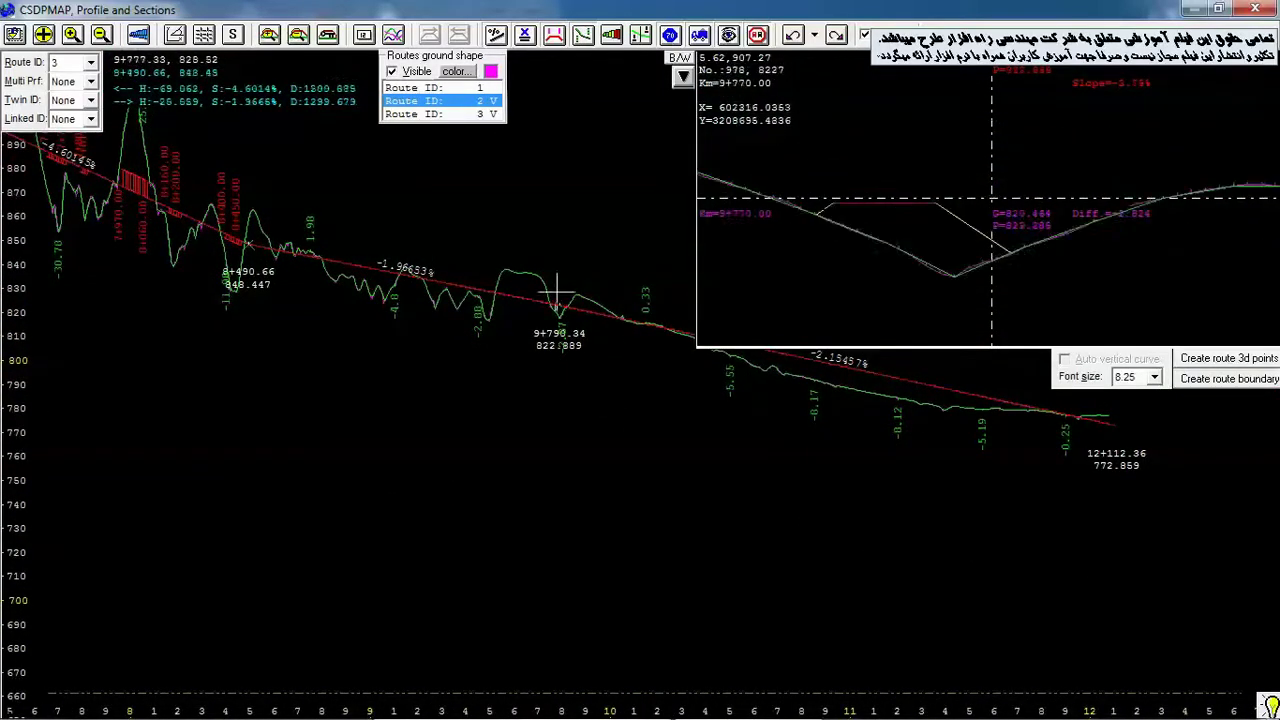
- Return to the earlier part of the profile and compare the ground lines and cross-sections around Km 4+500 and 4+900
{"action": "middle_click_drag", "start_coordinate": [399, 373], "coordinate": [898, 507]}
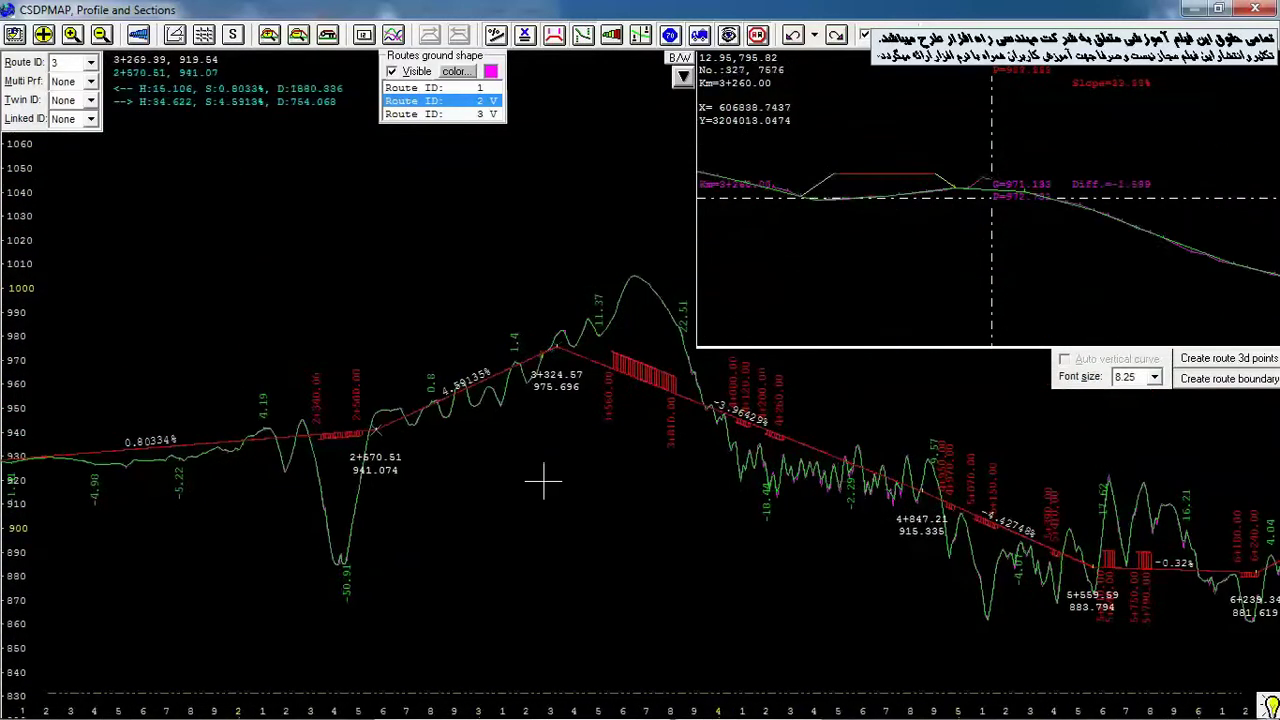
{"action": "middle_click_drag", "start_coordinate": [399, 513], "coordinate": [892, 499]}
{"action": "middle_click_drag", "start_coordinate": [872, 440], "coordinate": [369, 402]}
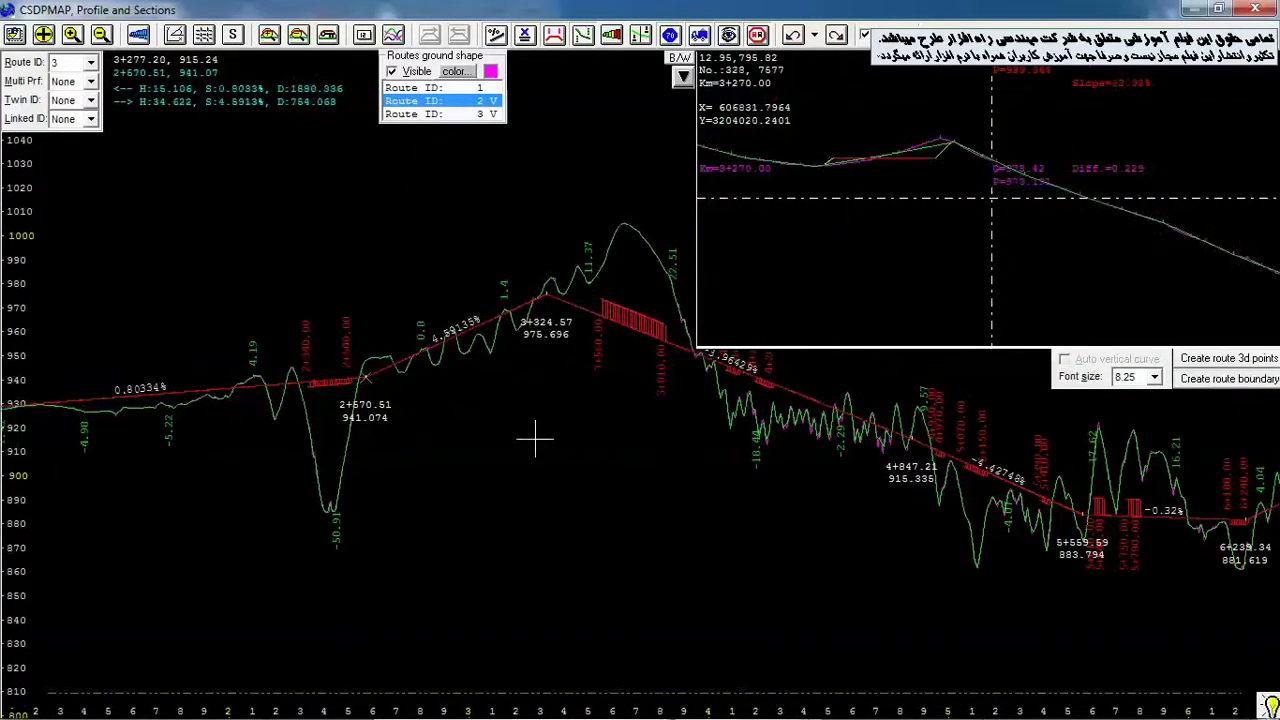
{"action": "middle_click_drag", "start_coordinate": [535, 437], "coordinate": [314, 429]}
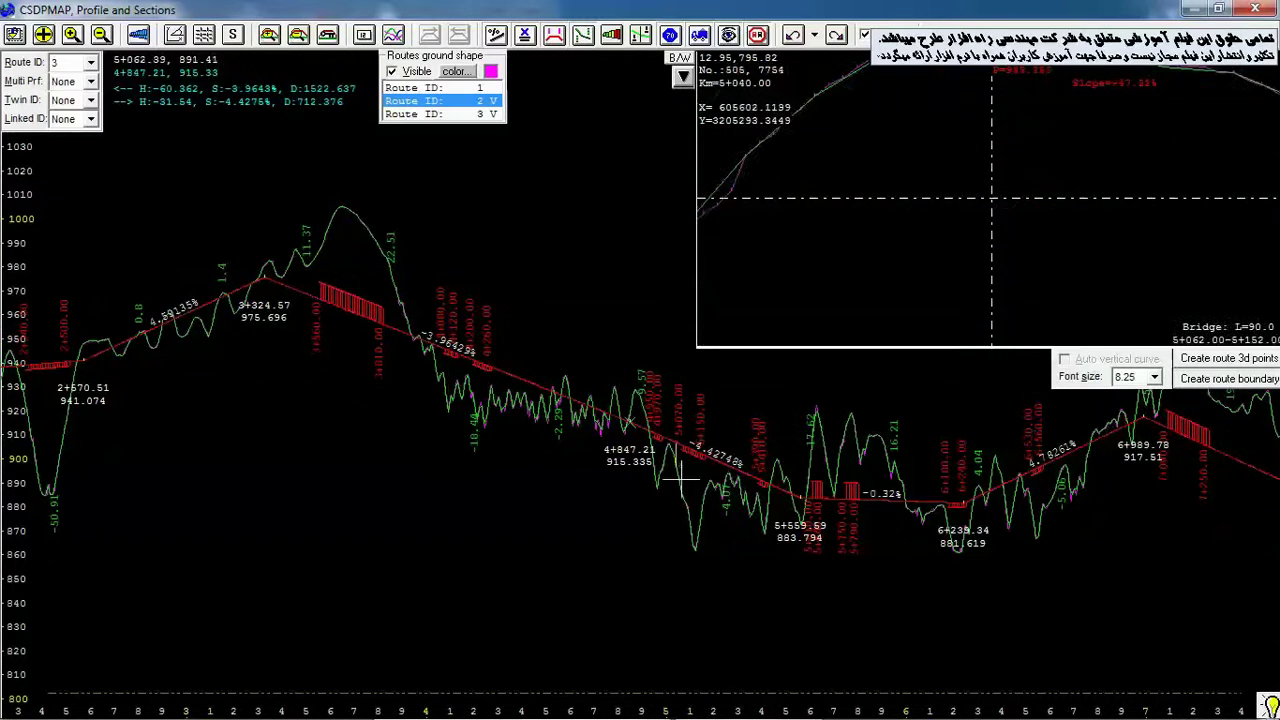
{"action": "middle_click_drag", "start_coordinate": [780, 508], "coordinate": [448, 446]}
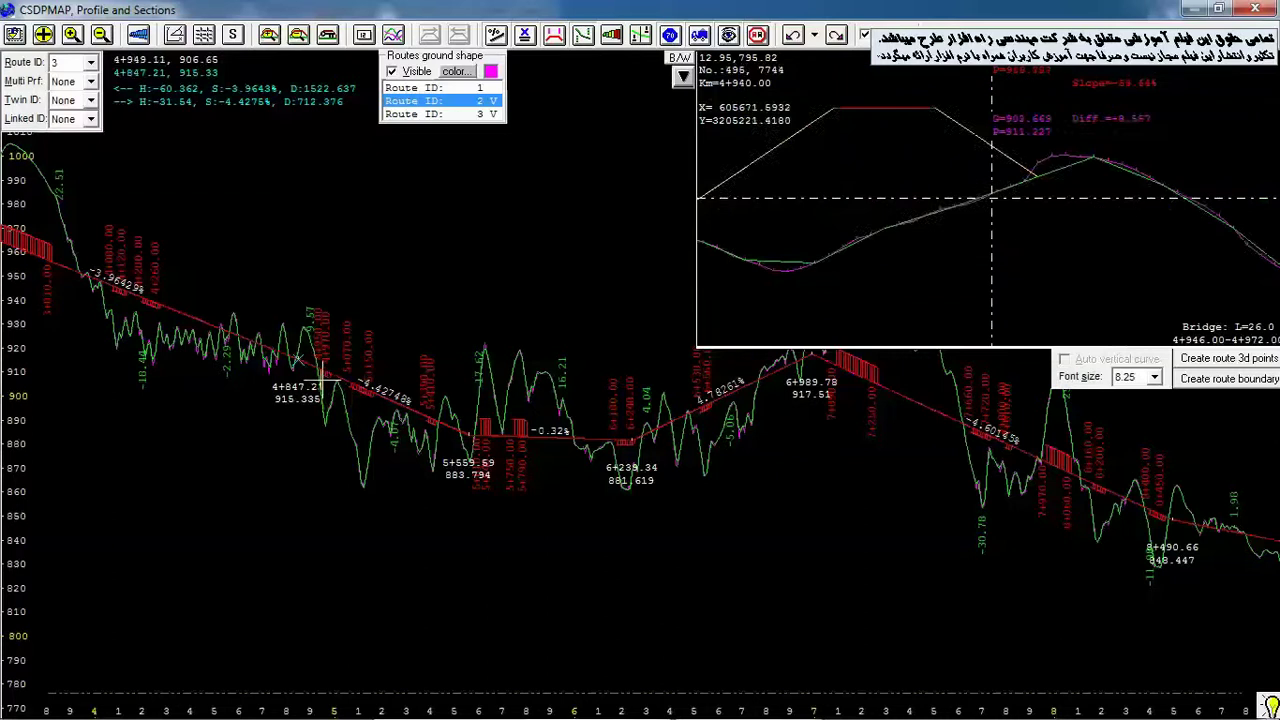
{"action": "scroll", "coordinate": [298, 398], "scroll_direction": "up", "scroll_amount": 1}
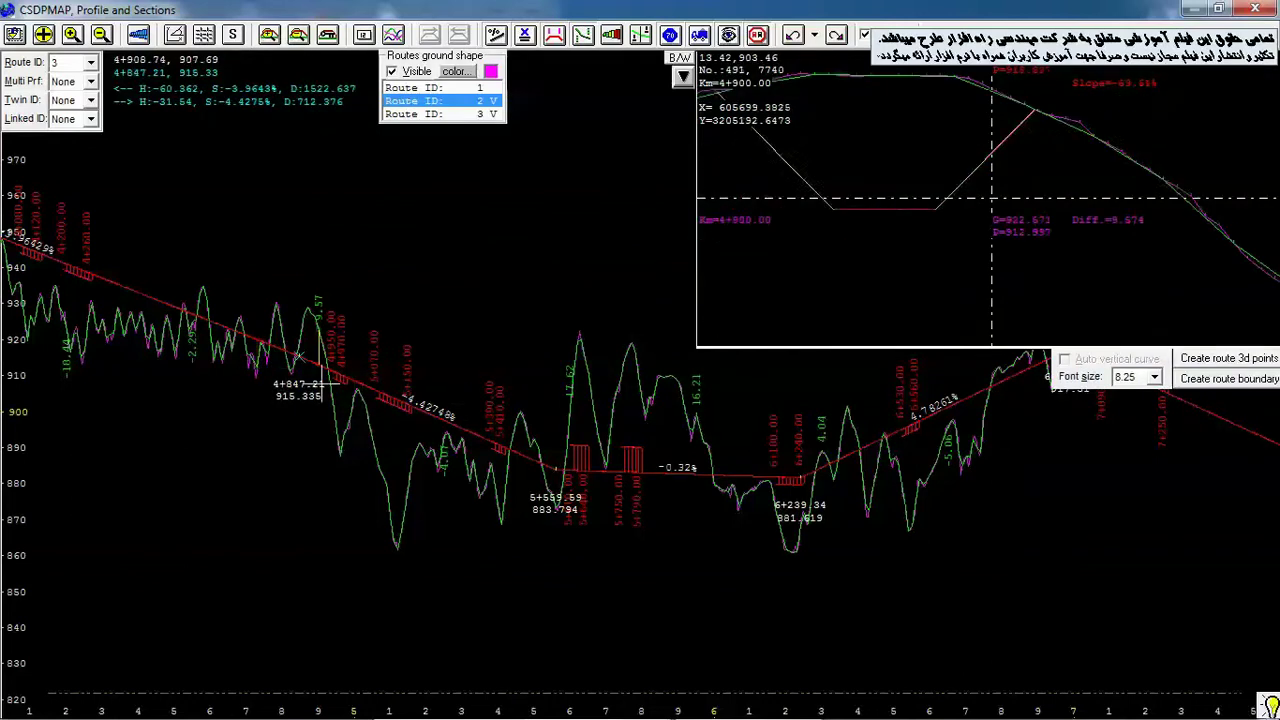
{"action": "middle_click_drag", "start_coordinate": [280, 383], "coordinate": [580, 431]}
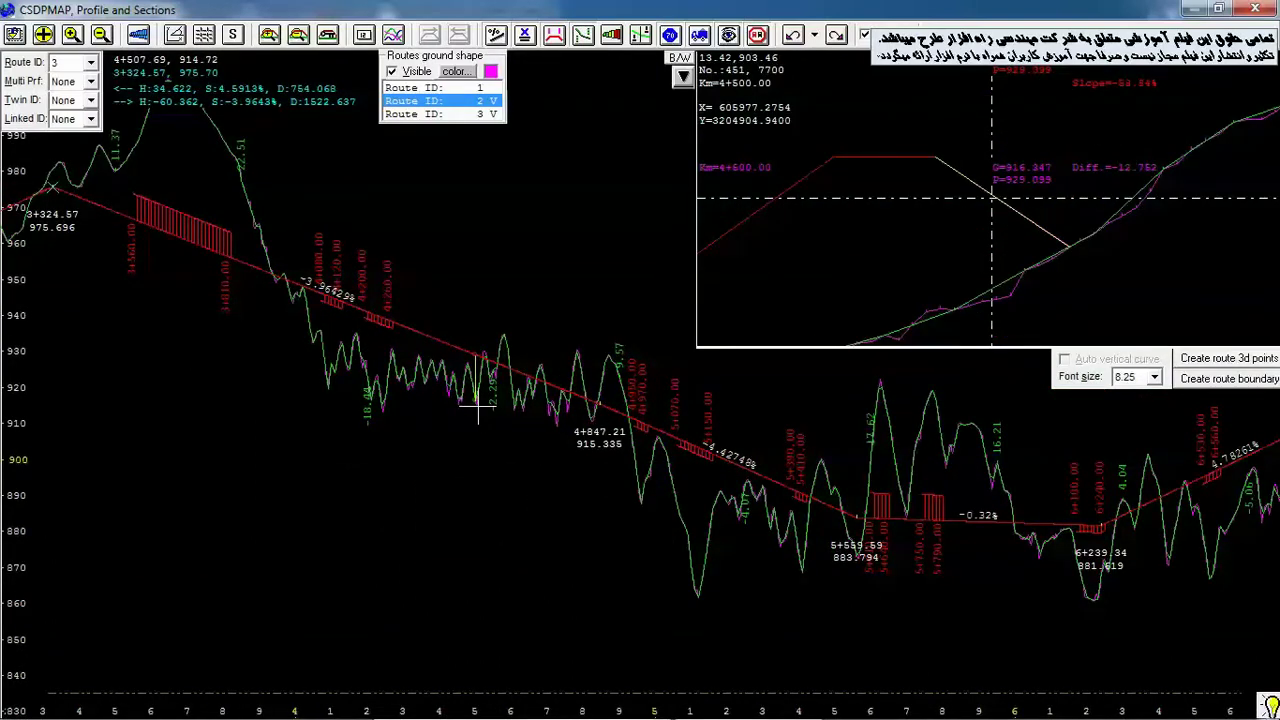
- Close the Profile and Sections window and open MARAGH-8.MAP without saving changes to FRACTALS_02.MAP
{"action": "left_click", "coordinate": [1222, 10]}
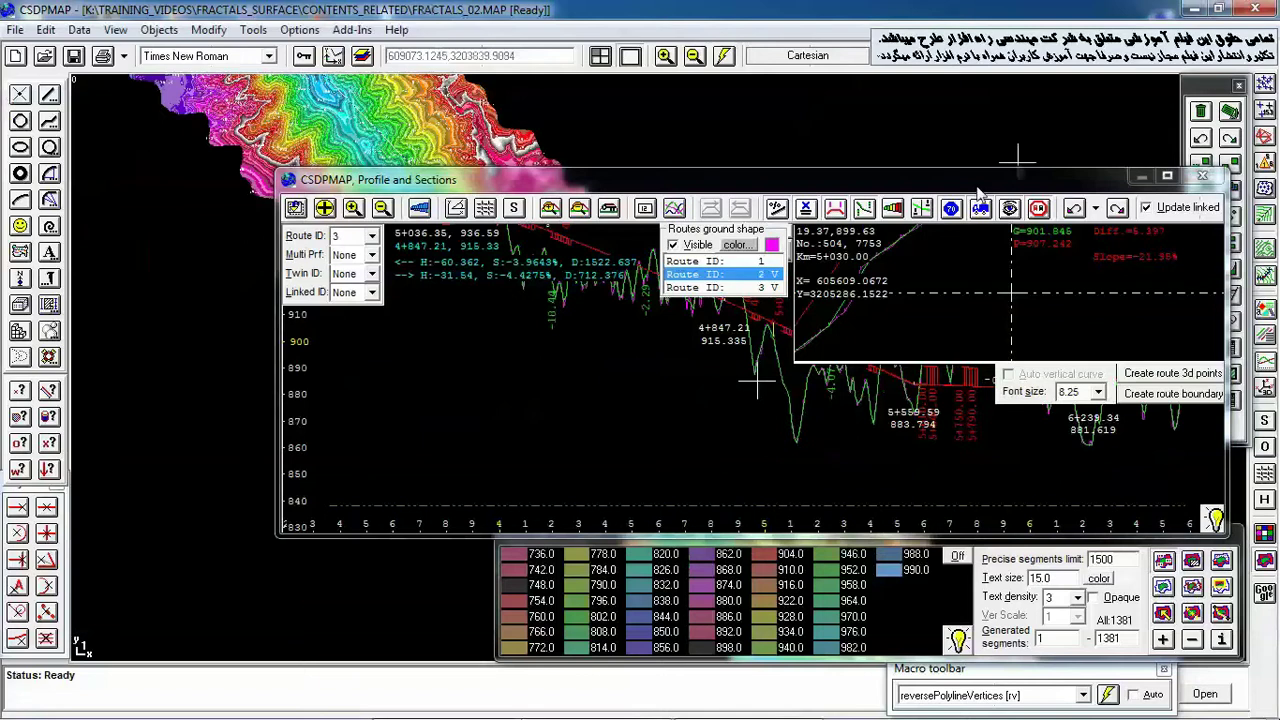
{"action": "left_click", "coordinate": [1203, 177]}
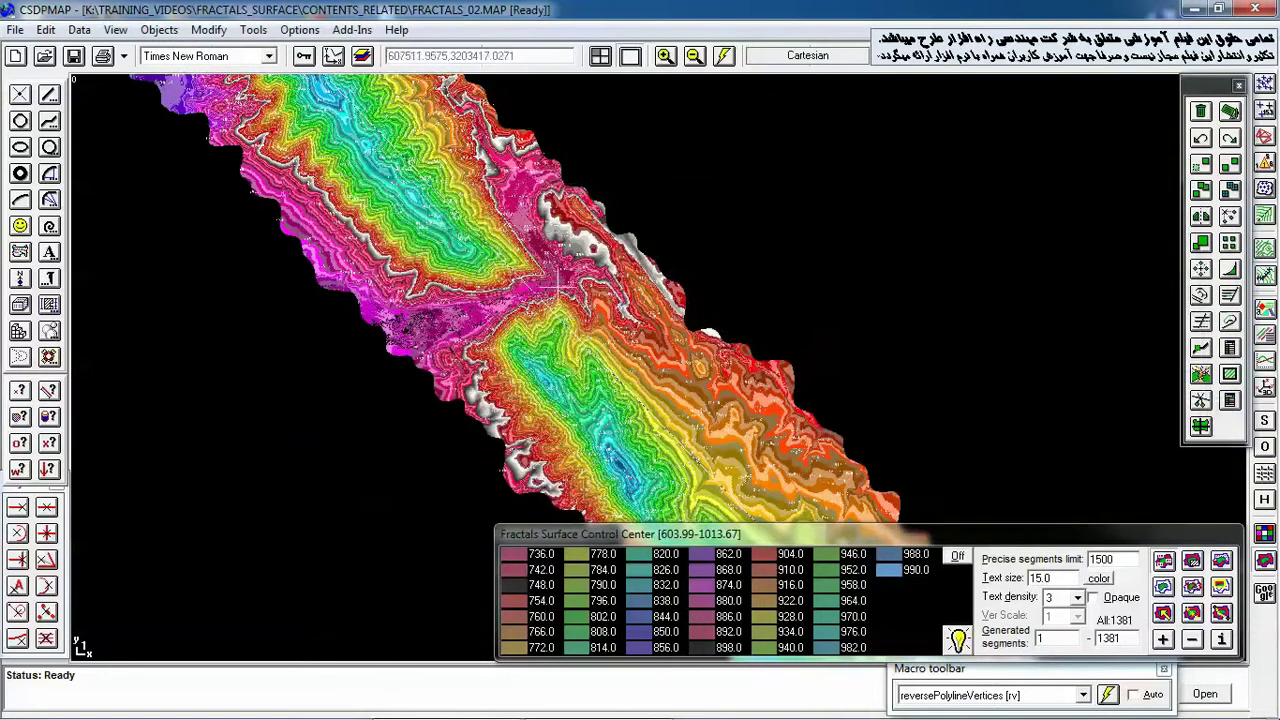
{"action": "left_click", "coordinate": [15, 30]}
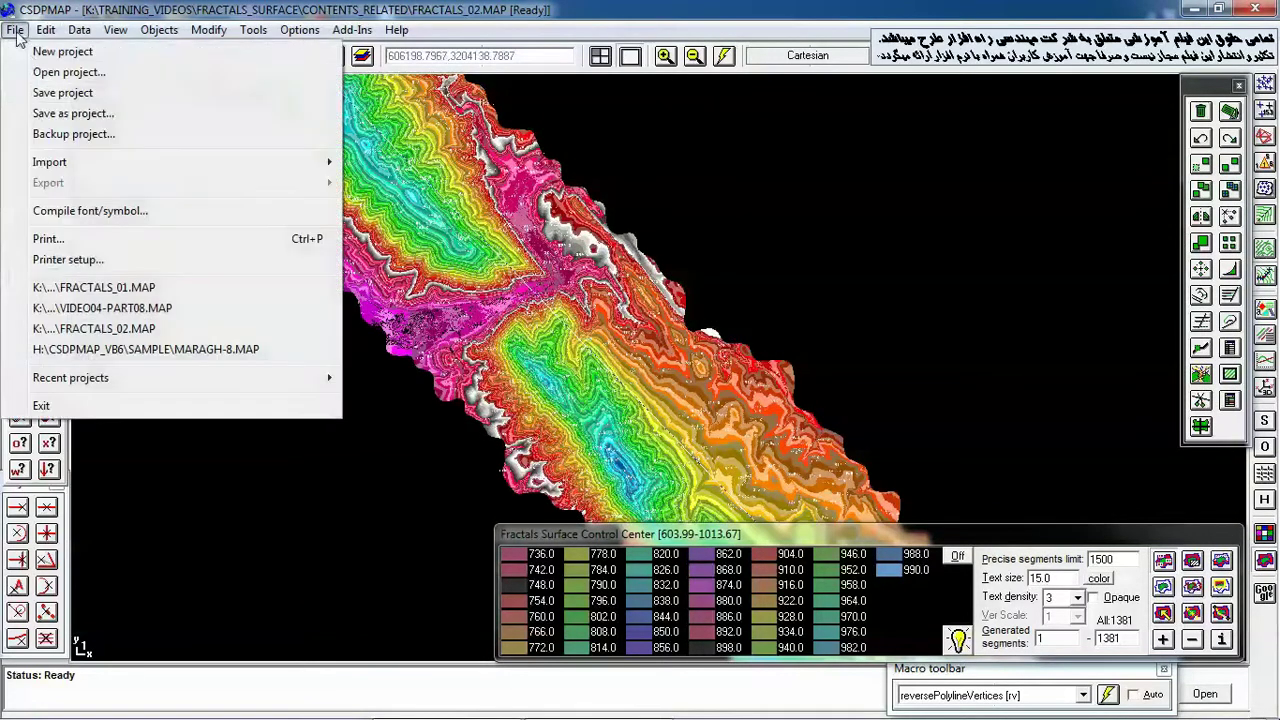
{"action": "left_click", "coordinate": [100, 350]}
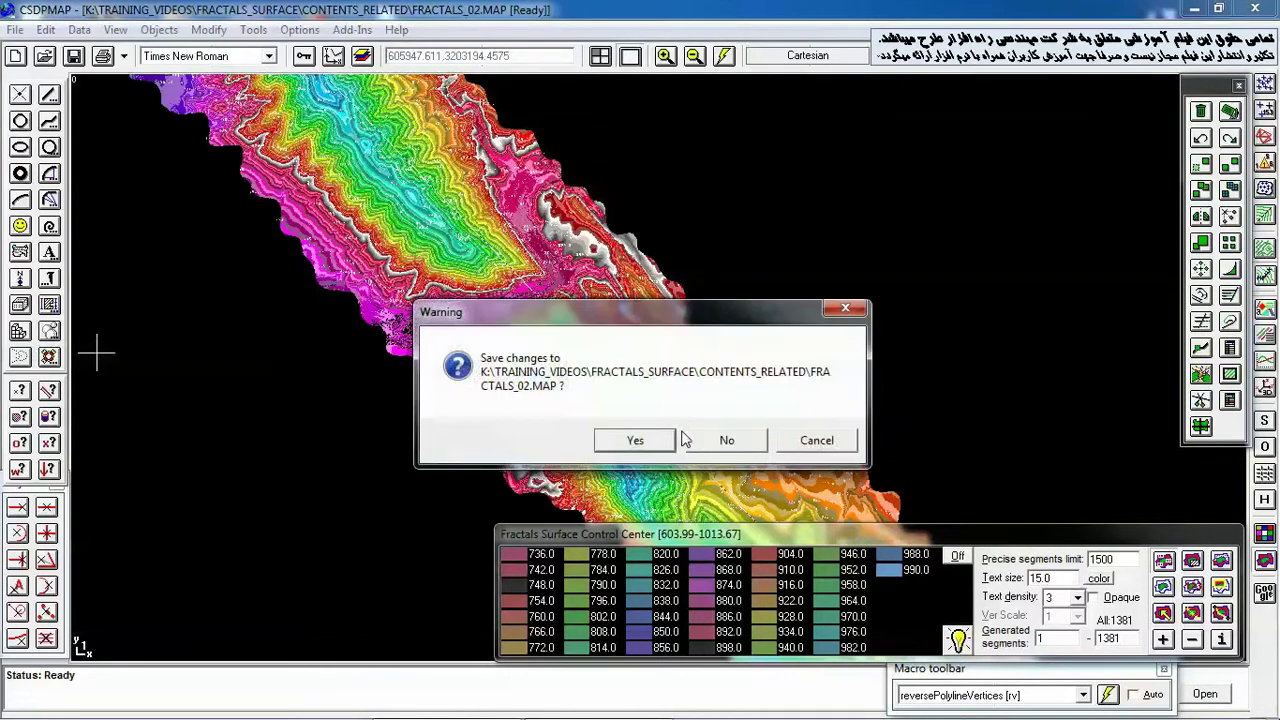
{"action": "left_click", "coordinate": [709, 440]}
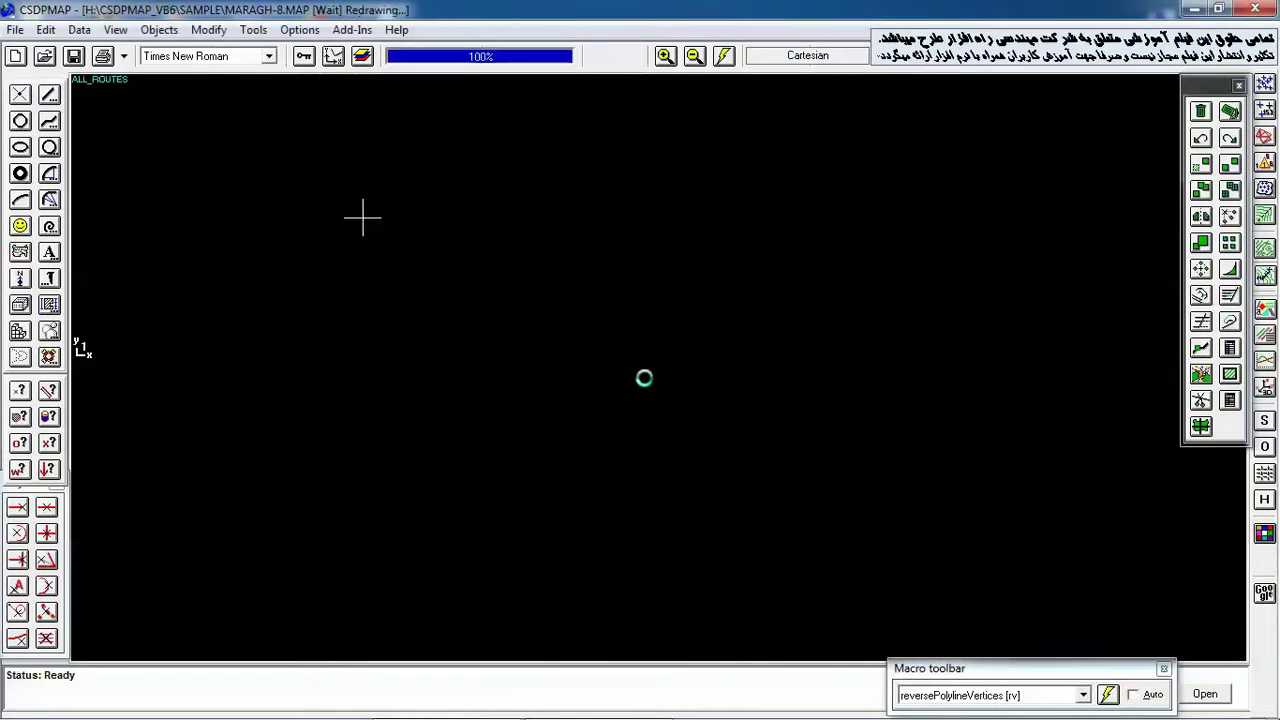
- Display the triangulation network over the terrain along the route in MARAGH-8.MAP
{"action": "scroll", "coordinate": [673, 407], "scroll_direction": "down", "scroll_amount": 5}
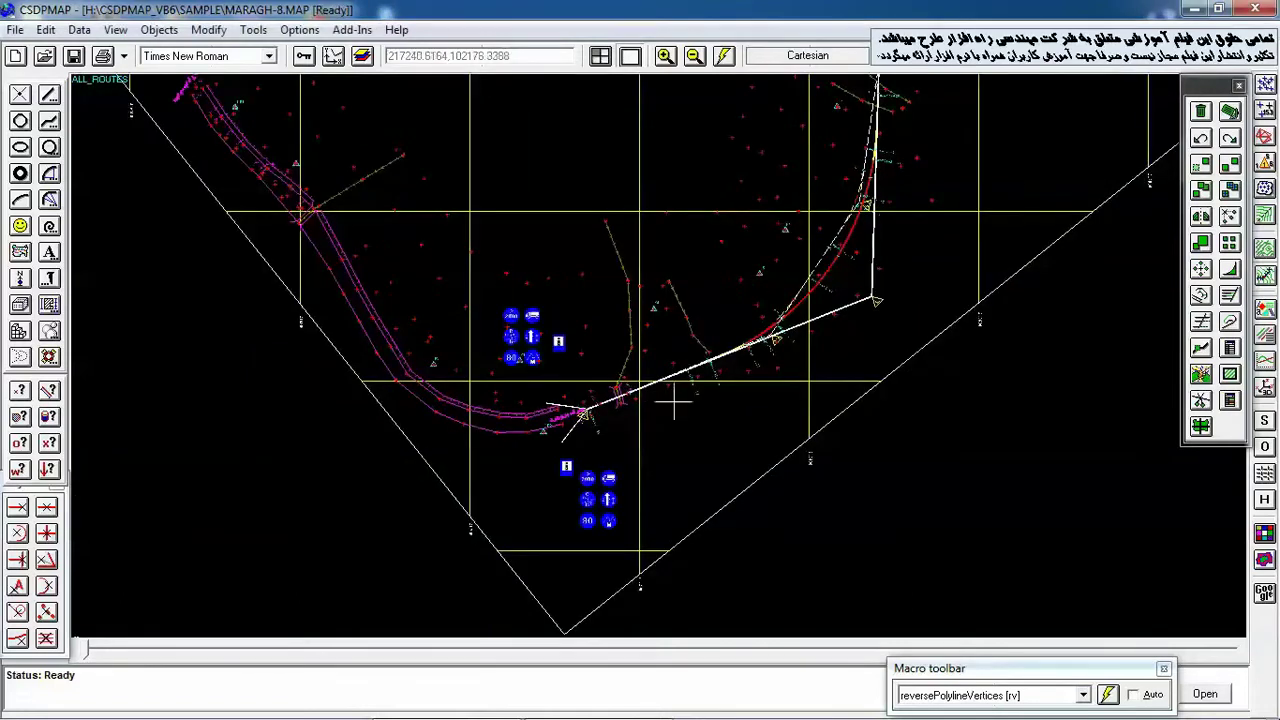
{"action": "middle_click_drag", "start_coordinate": [888, 295], "coordinate": [585, 570]}
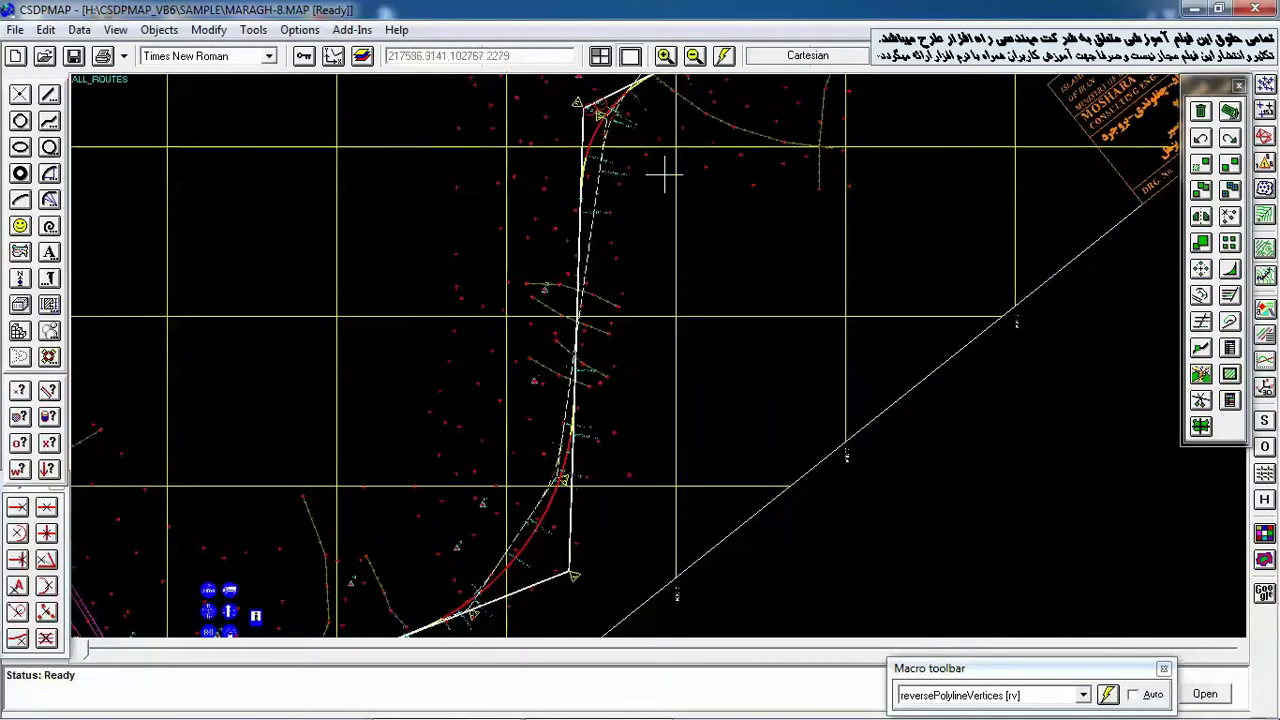
{"action": "middle_click_drag", "start_coordinate": [835, 176], "coordinate": [579, 462]}
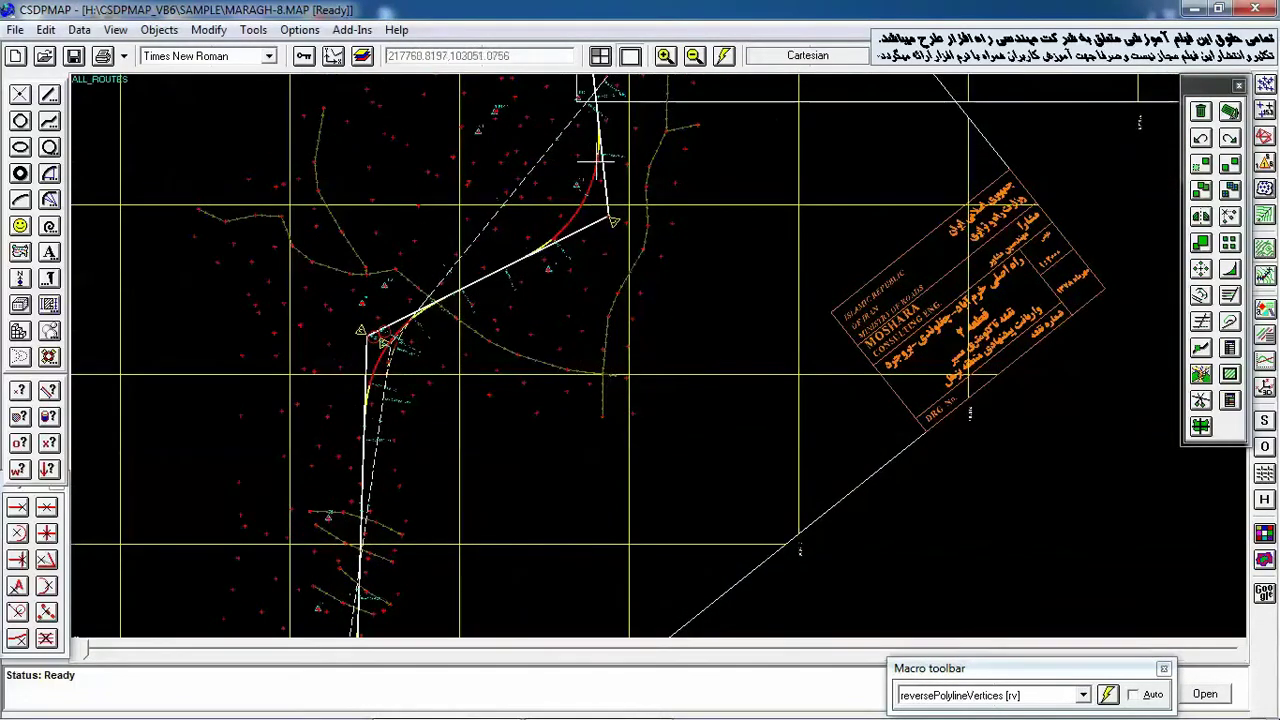
{"action": "middle_click_drag", "start_coordinate": [598, 161], "coordinate": [537, 475]}
{"action": "middle_click_drag", "start_coordinate": [835, 208], "coordinate": [645, 444]}
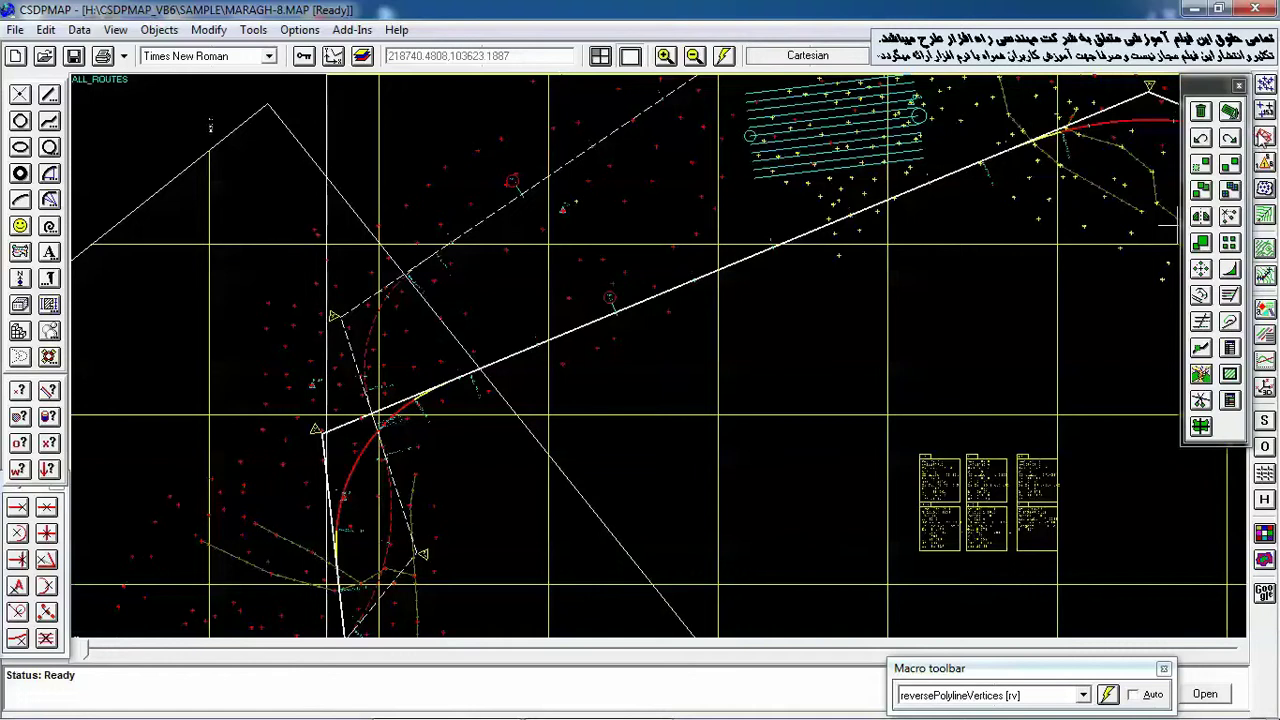
{"action": "left_click", "coordinate": [1263, 138]}
{"action": "middle_click_drag", "start_coordinate": [949, 236], "coordinate": [515, 394]}
{"action": "middle_click_drag", "start_coordinate": [863, 378], "coordinate": [542, 289]}
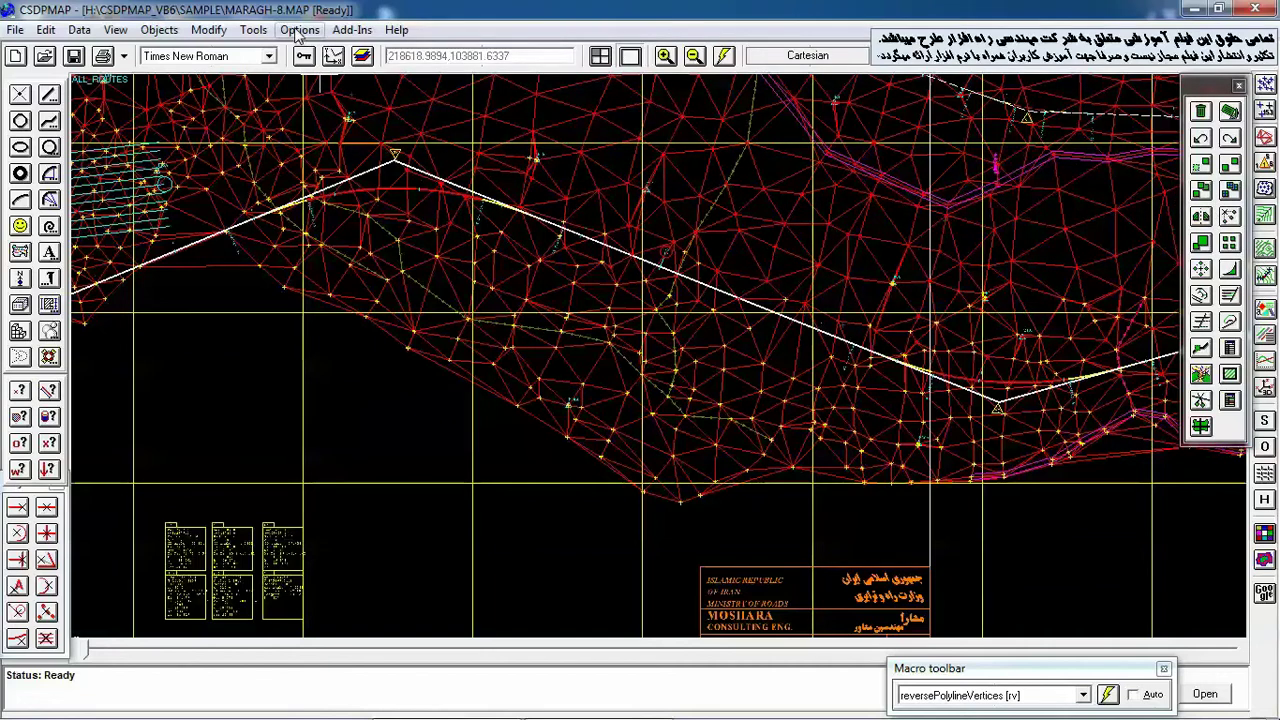
- Open Profile and Sections full screen for route ID 1 and shrink the cross-section view to uncover the profile
{"action": "left_click", "coordinate": [254, 31]}
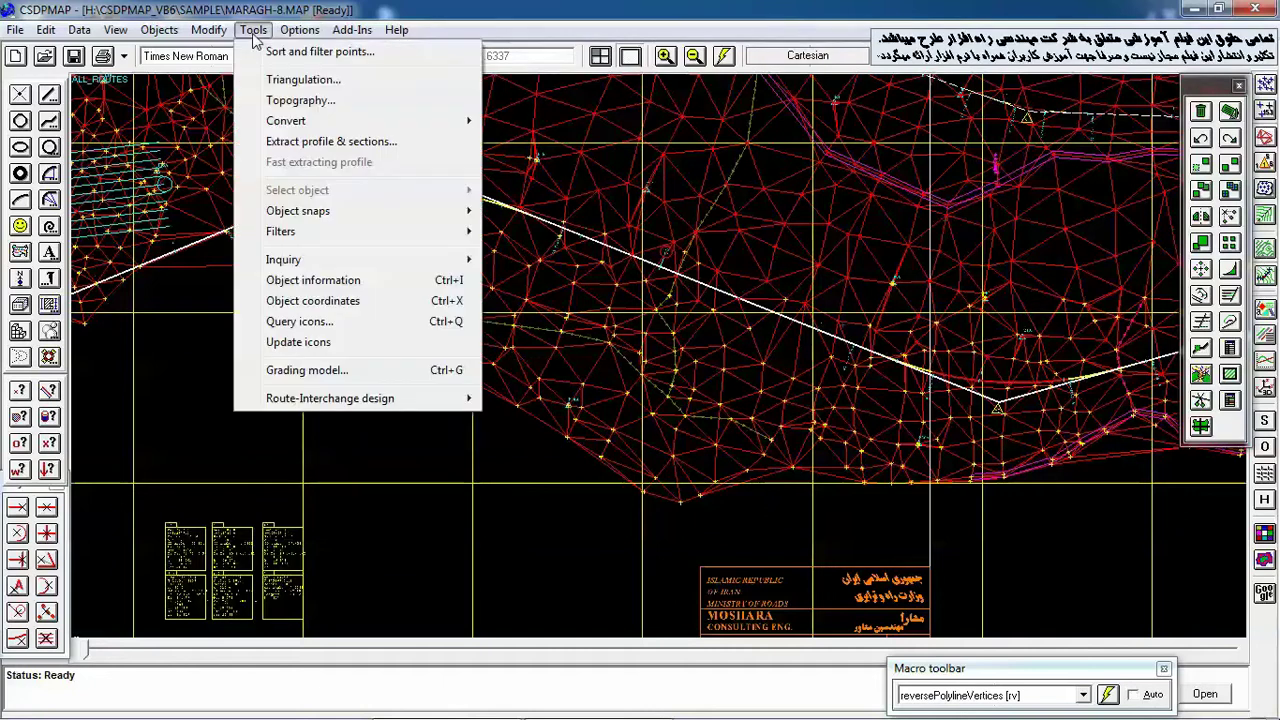
{"action": "left_click", "coordinate": [1265, 361]}
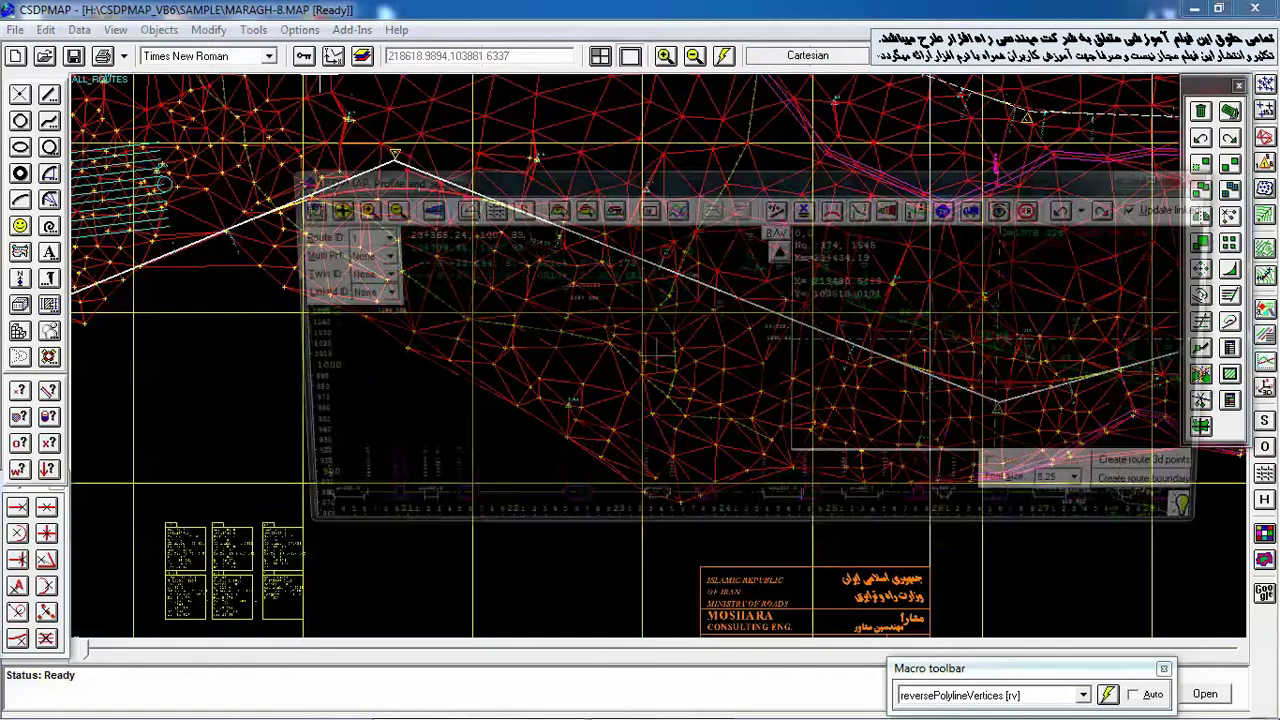
{"action": "left_click", "coordinate": [1166, 177]}
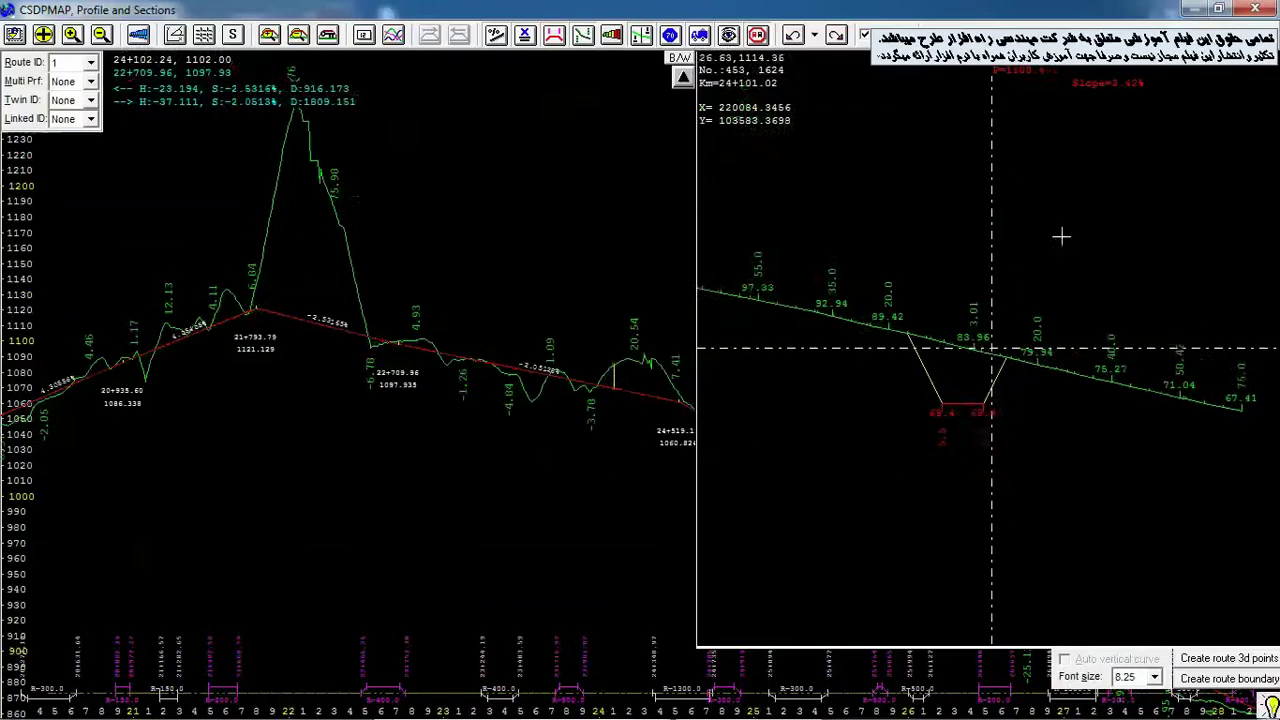
{"action": "left_click", "coordinate": [680, 80]}
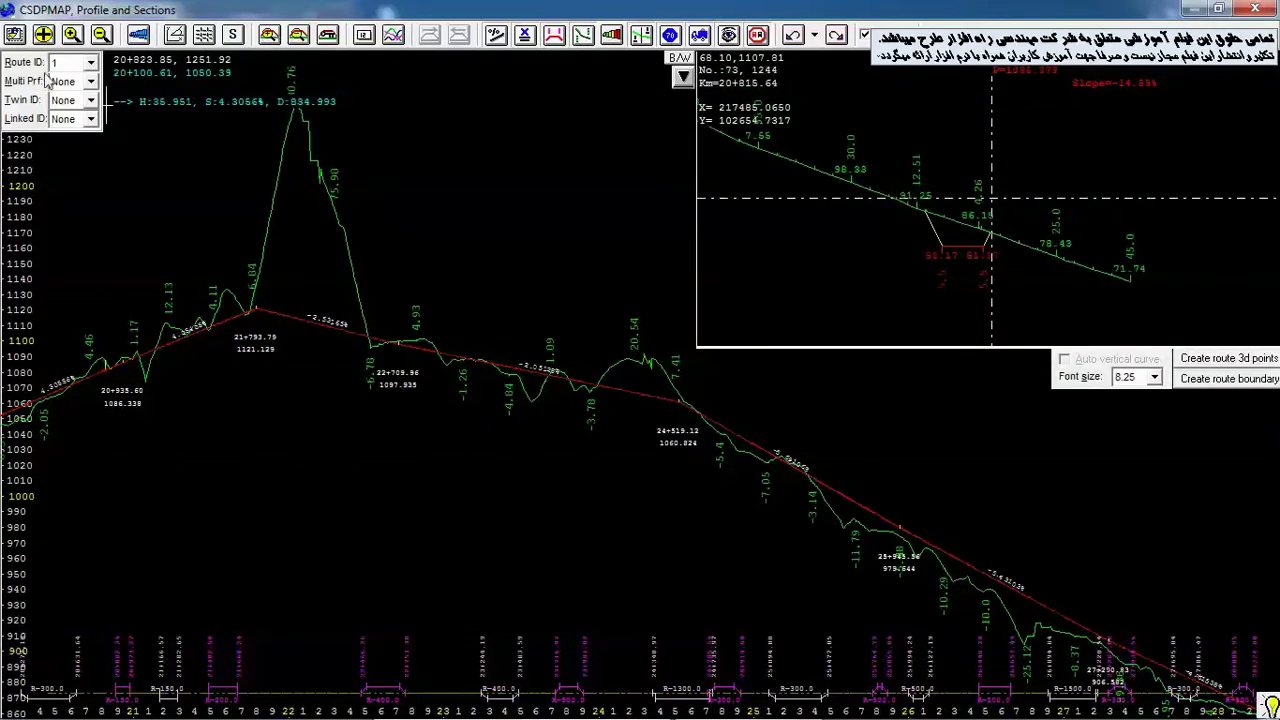
{"action": "left_click", "coordinate": [76, 64]}
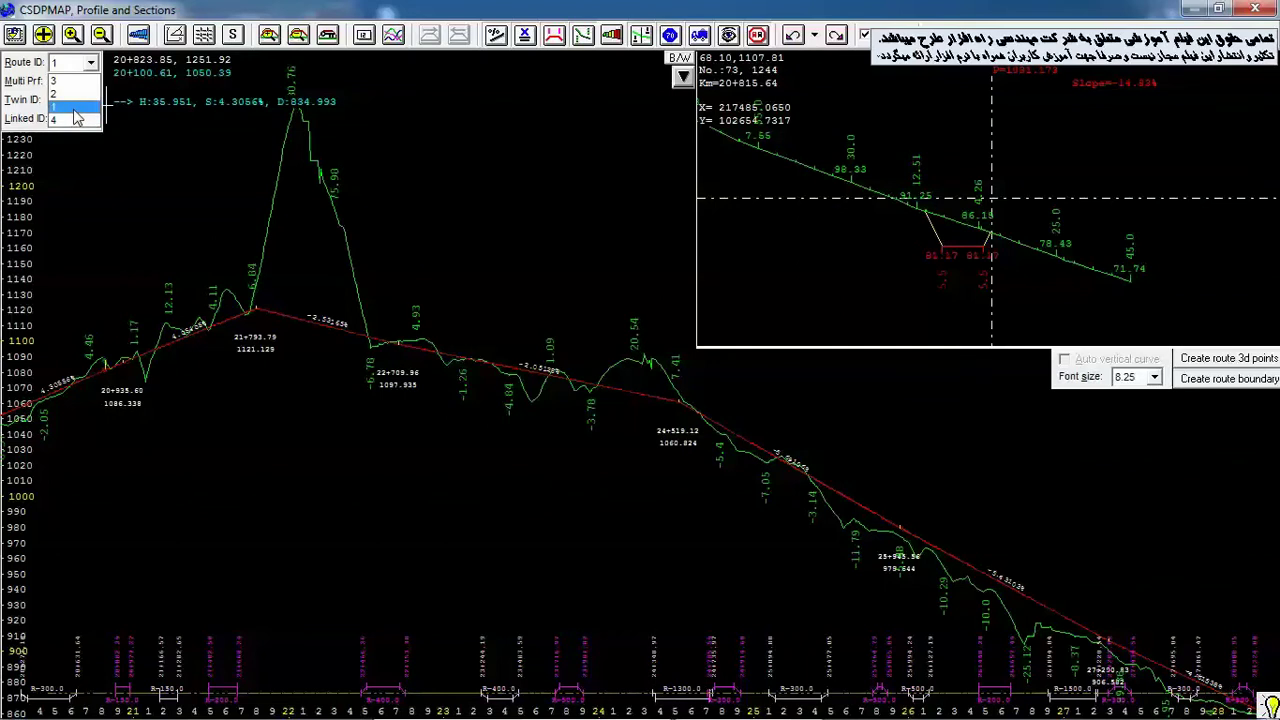
{"action": "left_click", "coordinate": [168, 231]}
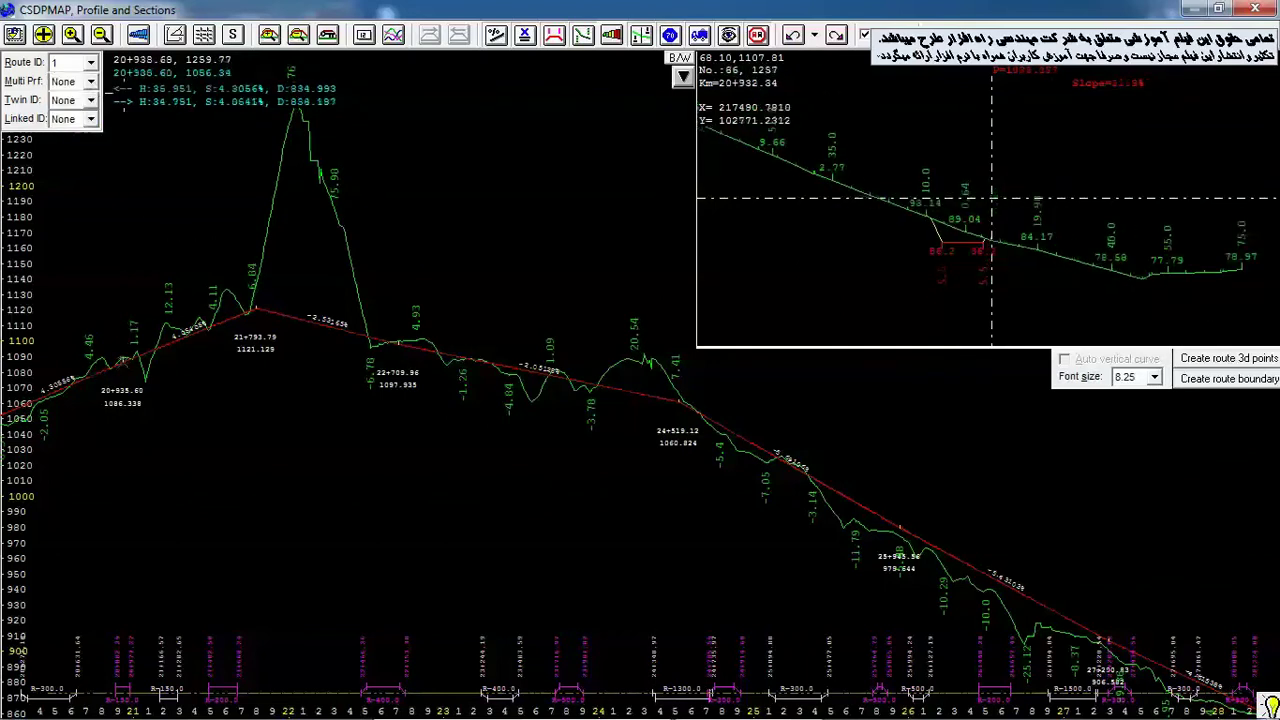
- Set the ground shape of route ID 4 to magenta and make it visible over route 1's profile
{"action": "scroll", "coordinate": [358, 346], "scroll_direction": "up", "scroll_amount": 2}
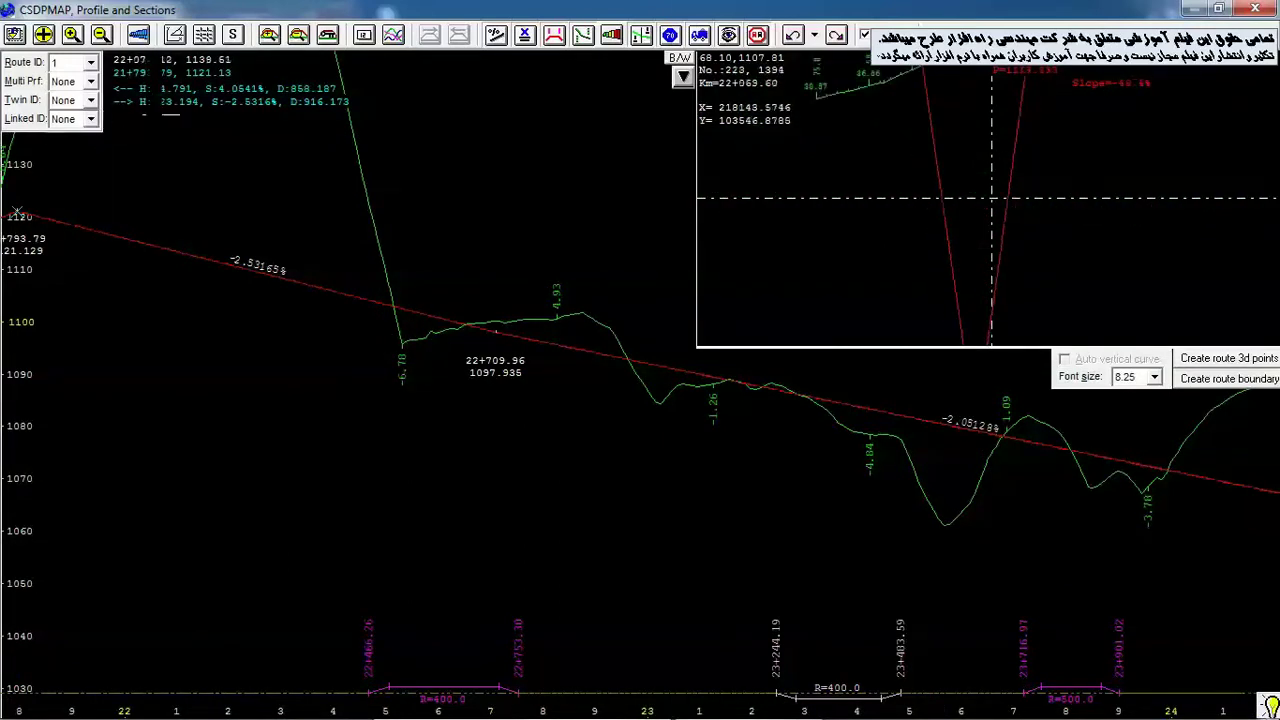
{"action": "left_click", "coordinate": [395, 37]}
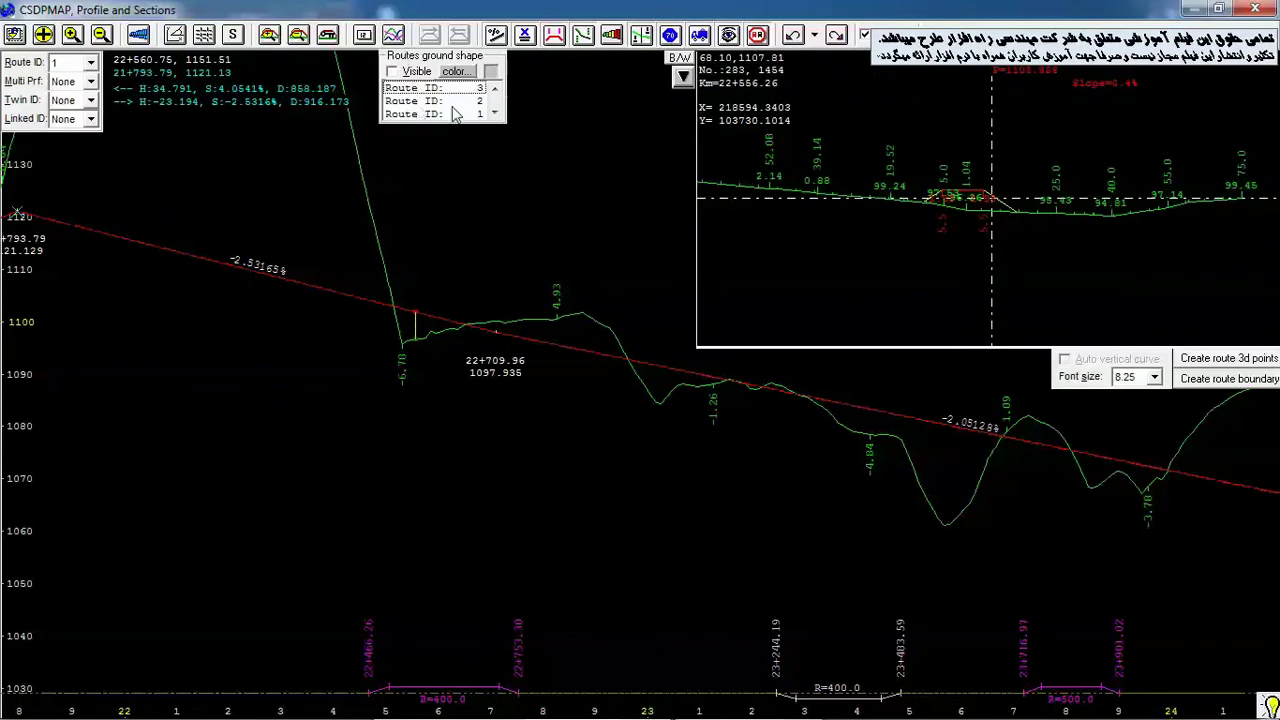
{"action": "scroll", "coordinate": [453, 114], "scroll_direction": "down", "scroll_amount": 1}
{"action": "left_click", "coordinate": [450, 114]}
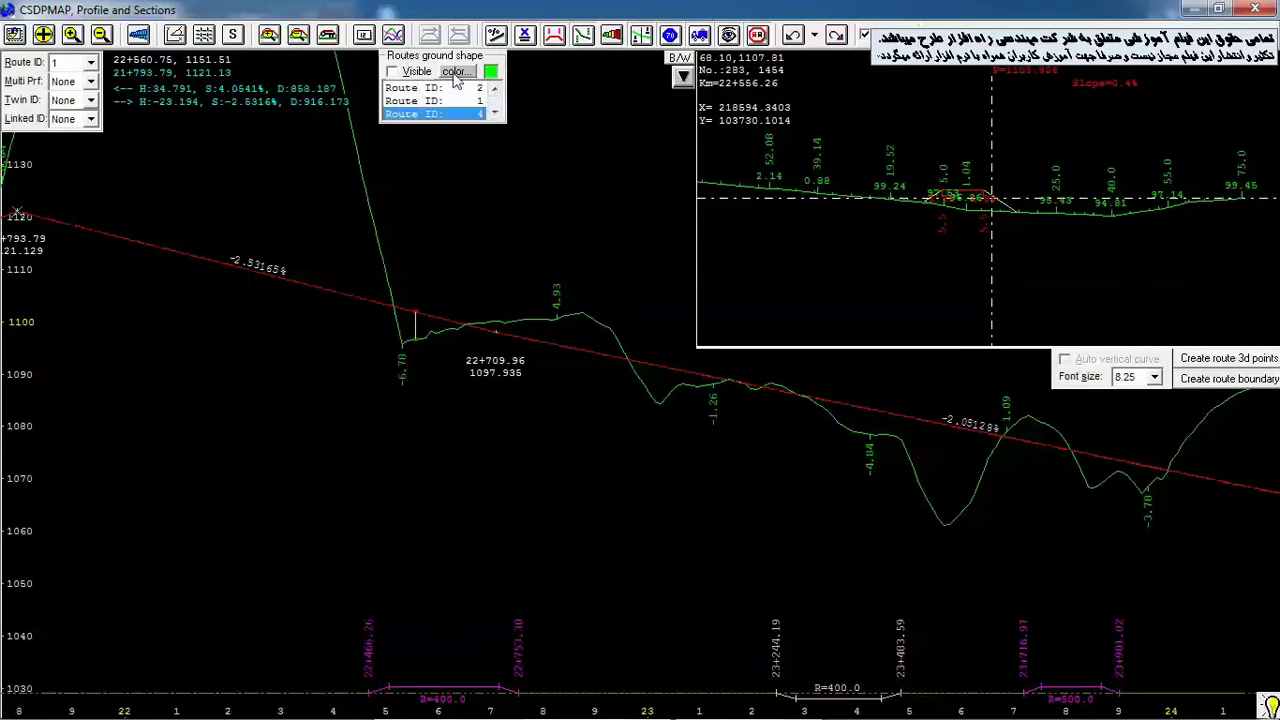
{"action": "left_click", "coordinate": [455, 72]}
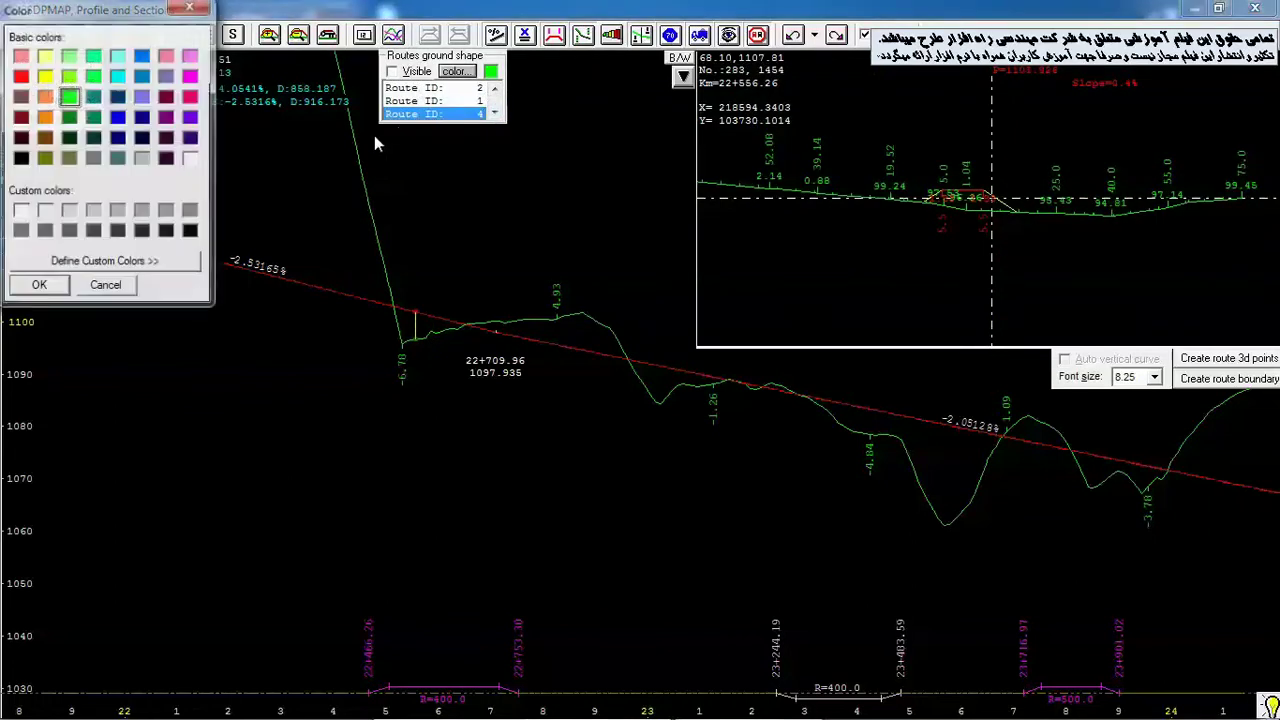
{"action": "left_click", "coordinate": [190, 77]}
{"action": "left_click", "coordinate": [38, 286]}
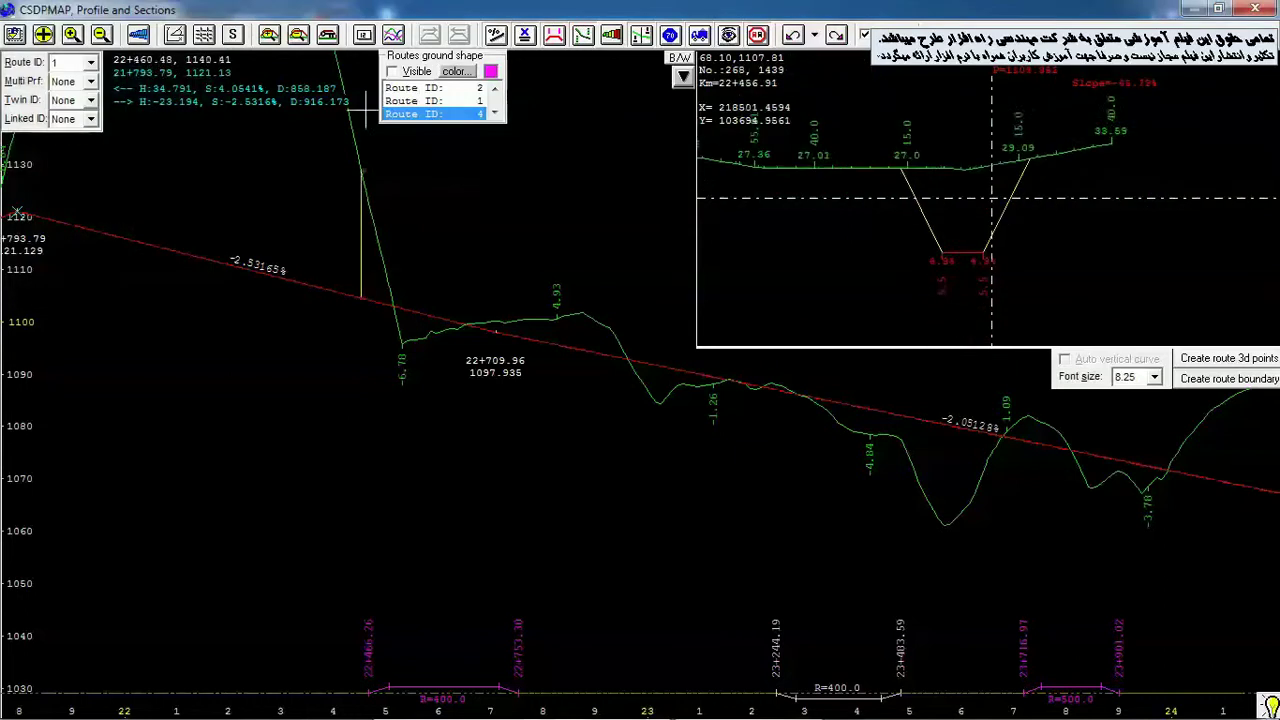
{"action": "left_click", "coordinate": [392, 72]}
- Compare the ground lines of routes 1 and 4 along the profile and cross-sections from about Km 22+700 to the route end
{"action": "scroll", "coordinate": [578, 425], "scroll_direction": "down", "scroll_amount": 2}
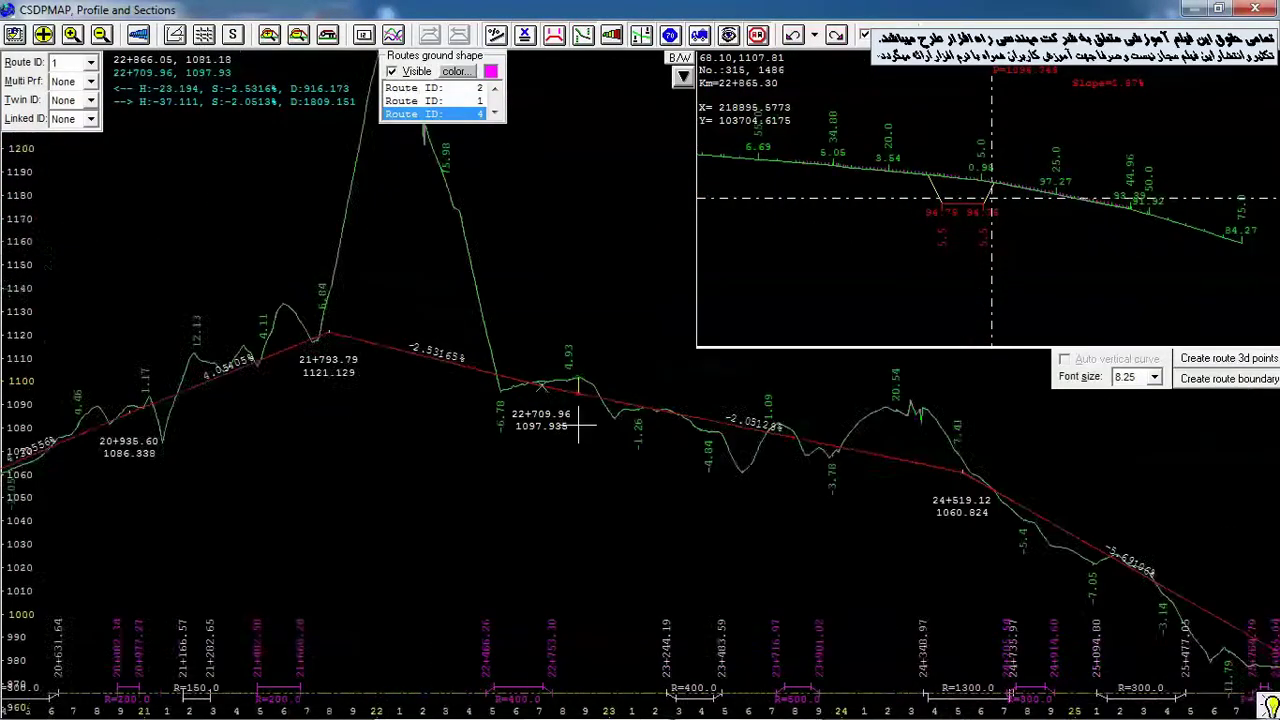
{"action": "middle_click_drag", "start_coordinate": [609, 457], "coordinate": [457, 391]}
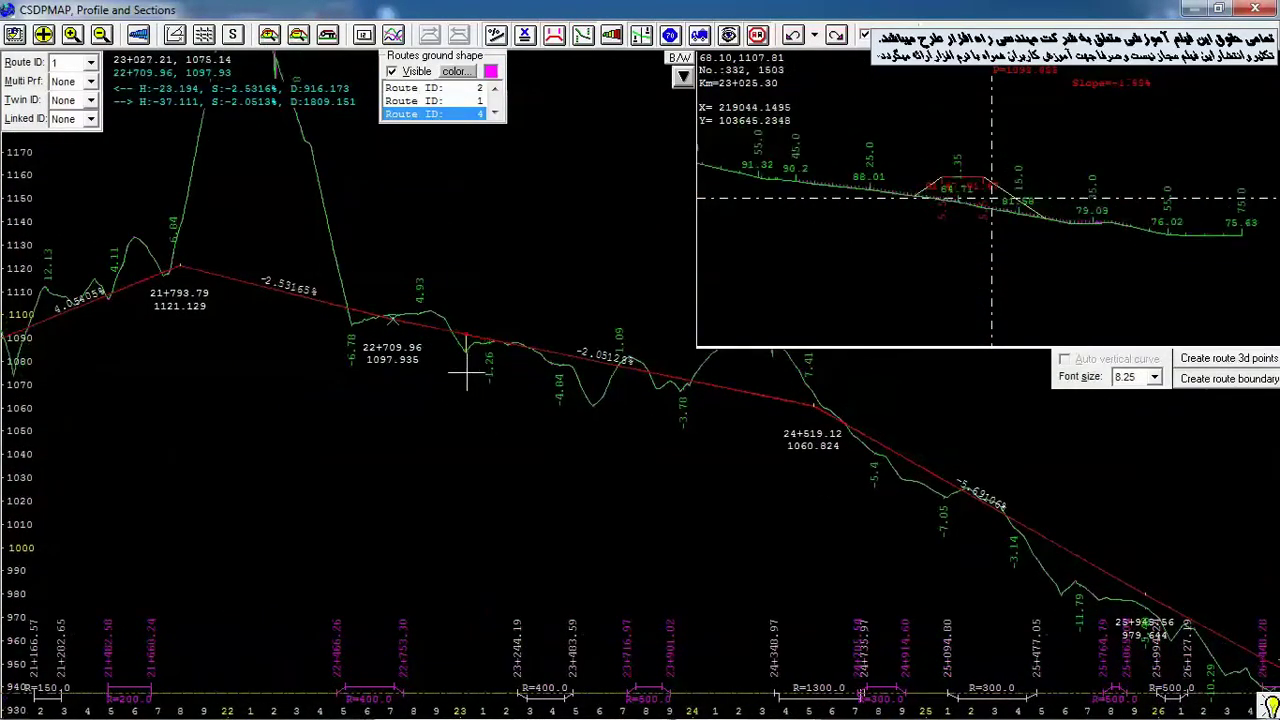
{"action": "scroll", "coordinate": [466, 370], "scroll_direction": "up", "scroll_amount": 2}
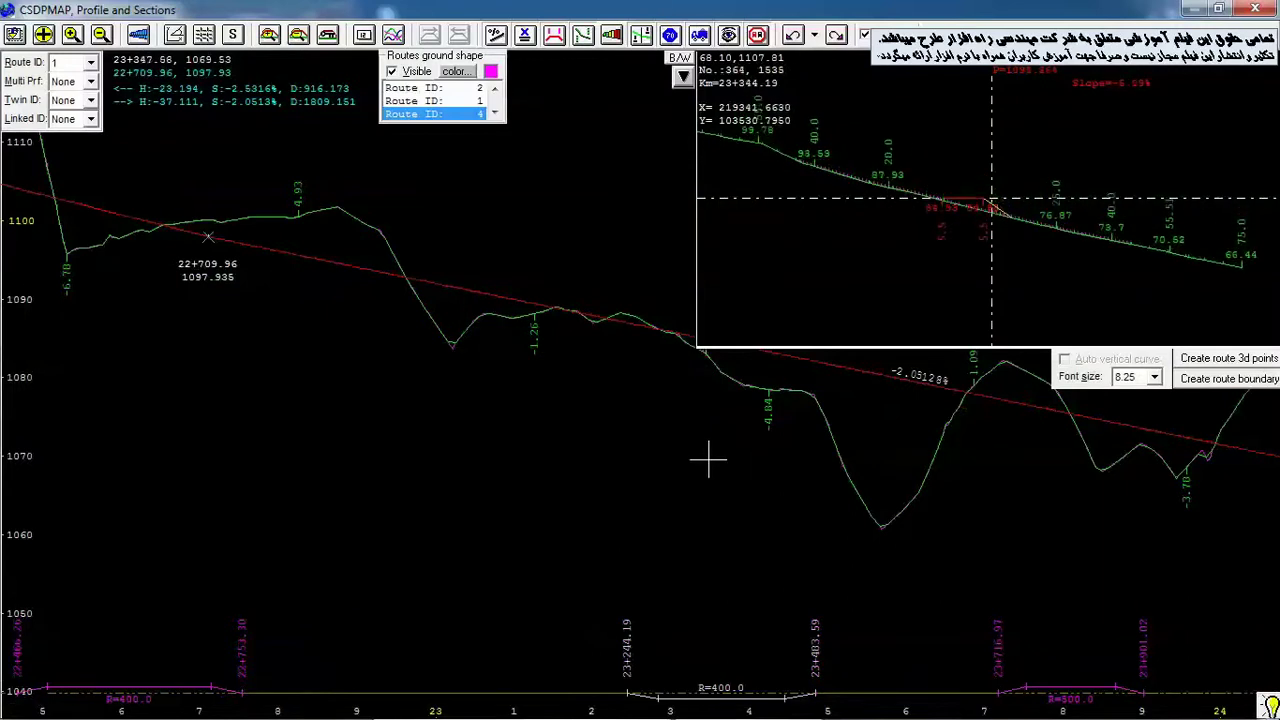
{"action": "middle_click_drag", "start_coordinate": [708, 460], "coordinate": [385, 353]}
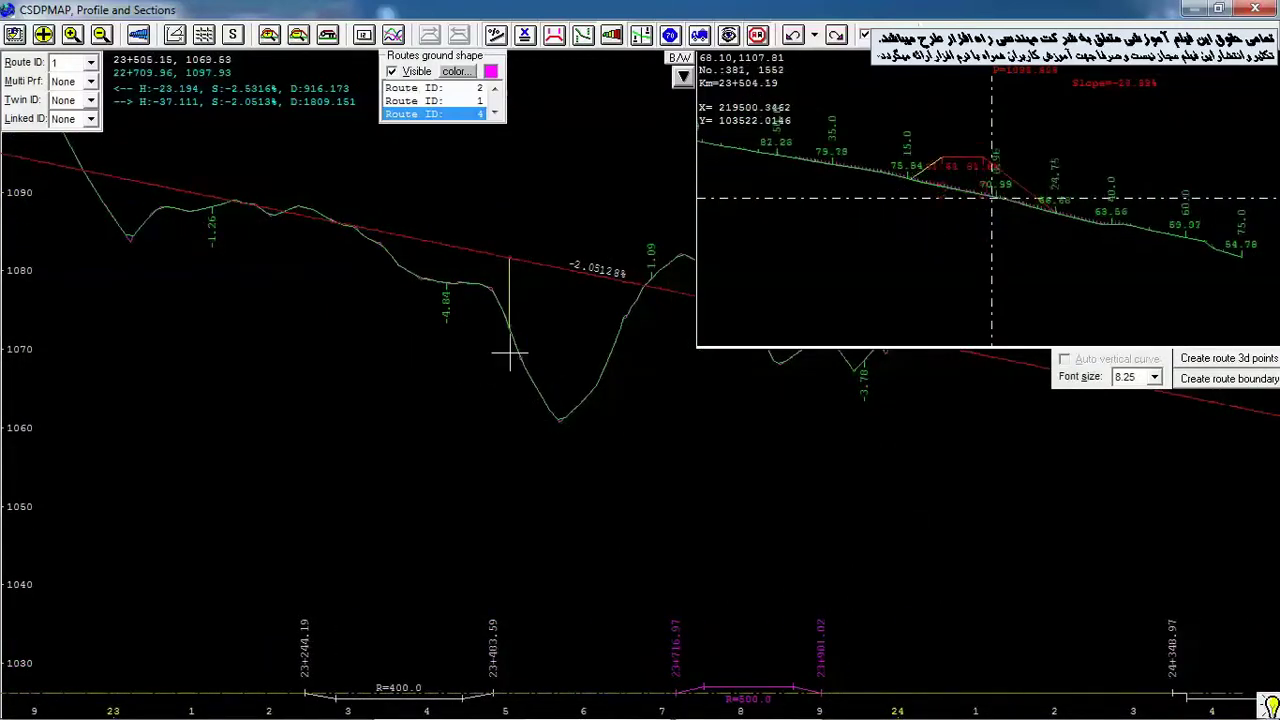
{"action": "middle_click_drag", "start_coordinate": [636, 397], "coordinate": [237, 433]}
{"action": "middle_click_drag", "start_coordinate": [571, 464], "coordinate": [235, 460]}
{"action": "middle_click_drag", "start_coordinate": [504, 533], "coordinate": [298, 354]}
{"action": "middle_click_drag", "start_coordinate": [617, 522], "coordinate": [309, 289]}
{"action": "scroll", "coordinate": [592, 520], "scroll_direction": "down", "scroll_amount": 2}
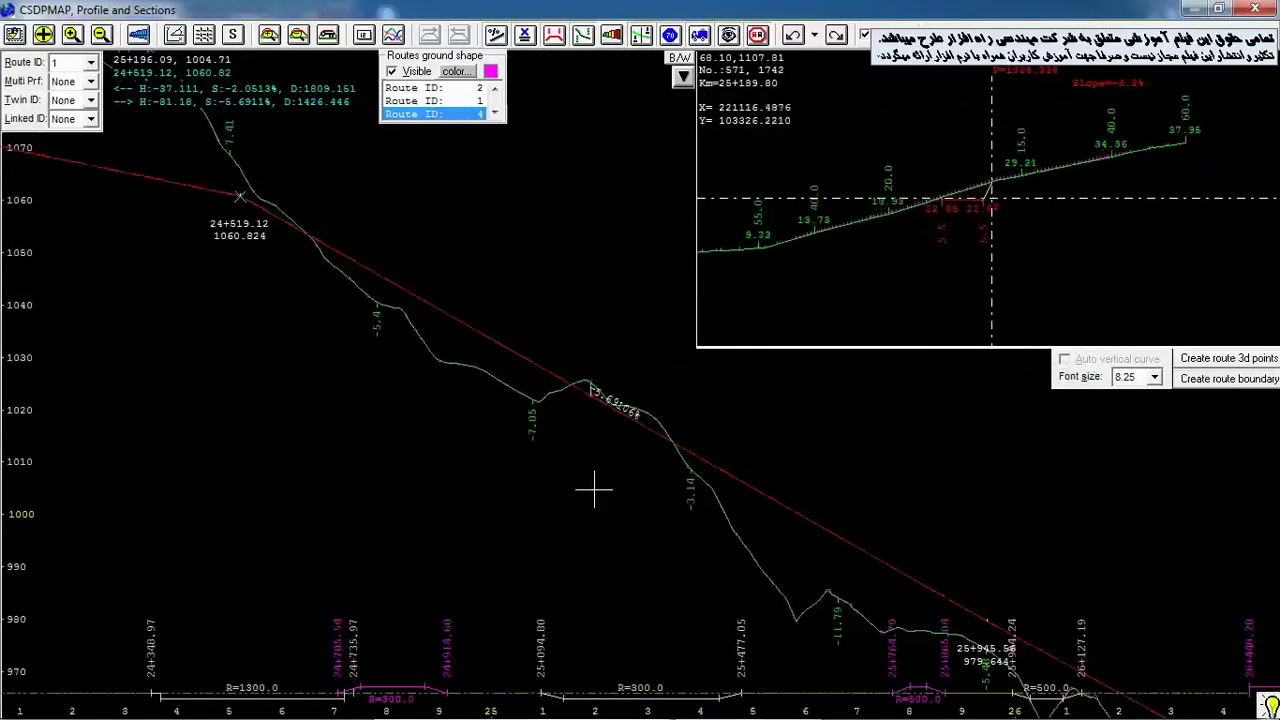
{"action": "middle_click_drag", "start_coordinate": [640, 551], "coordinate": [486, 343]}
{"action": "middle_click_drag", "start_coordinate": [614, 517], "coordinate": [358, 292]}
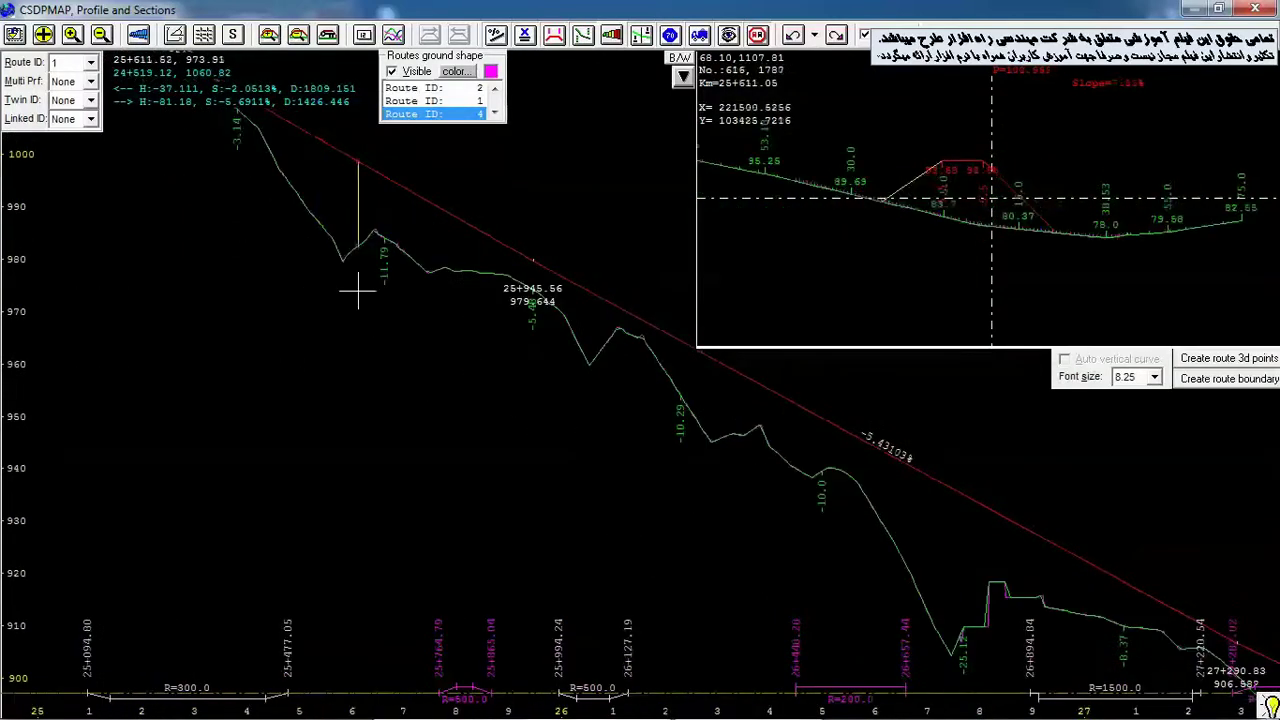
{"action": "scroll", "coordinate": [455, 335], "scroll_direction": "down", "scroll_amount": 2}
- Restore the Profile and Sections window to its smaller size, move it lower, and inspect the terrain triangles just above the route
{"action": "left_click", "coordinate": [1218, 9]}
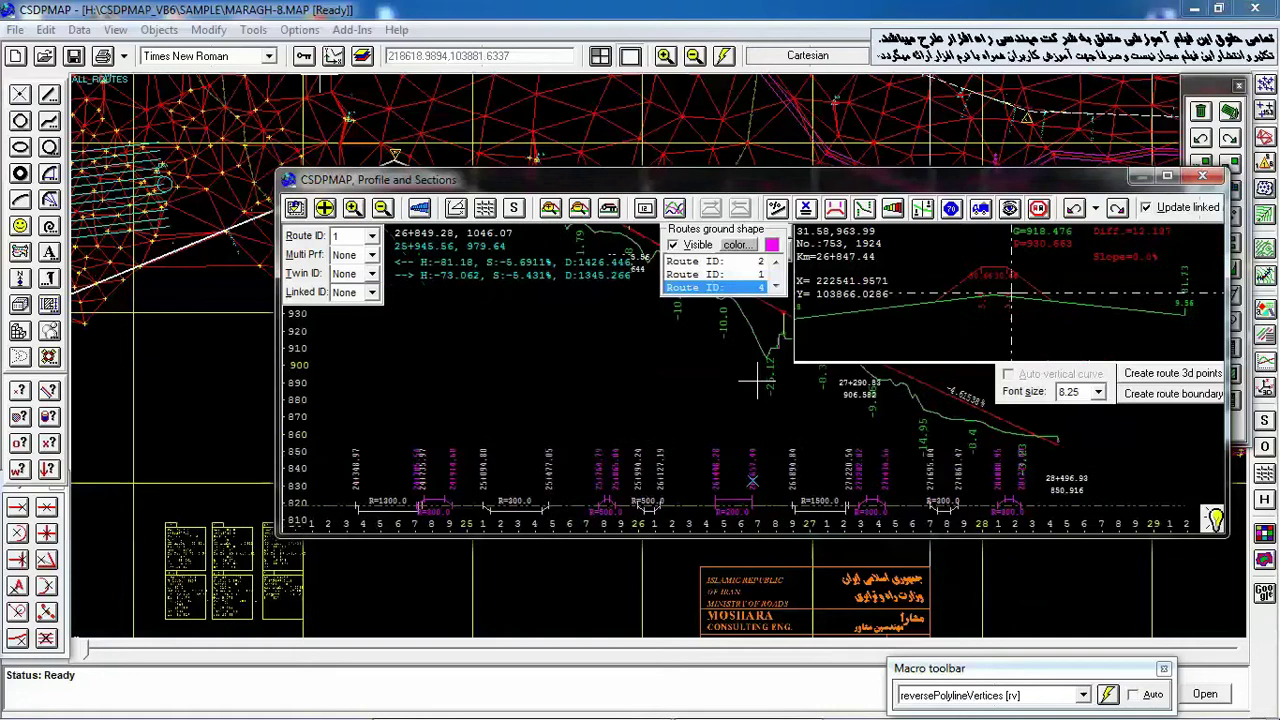
{"action": "left_click_drag", "start_coordinate": [628, 187], "coordinate": [664, 307]}
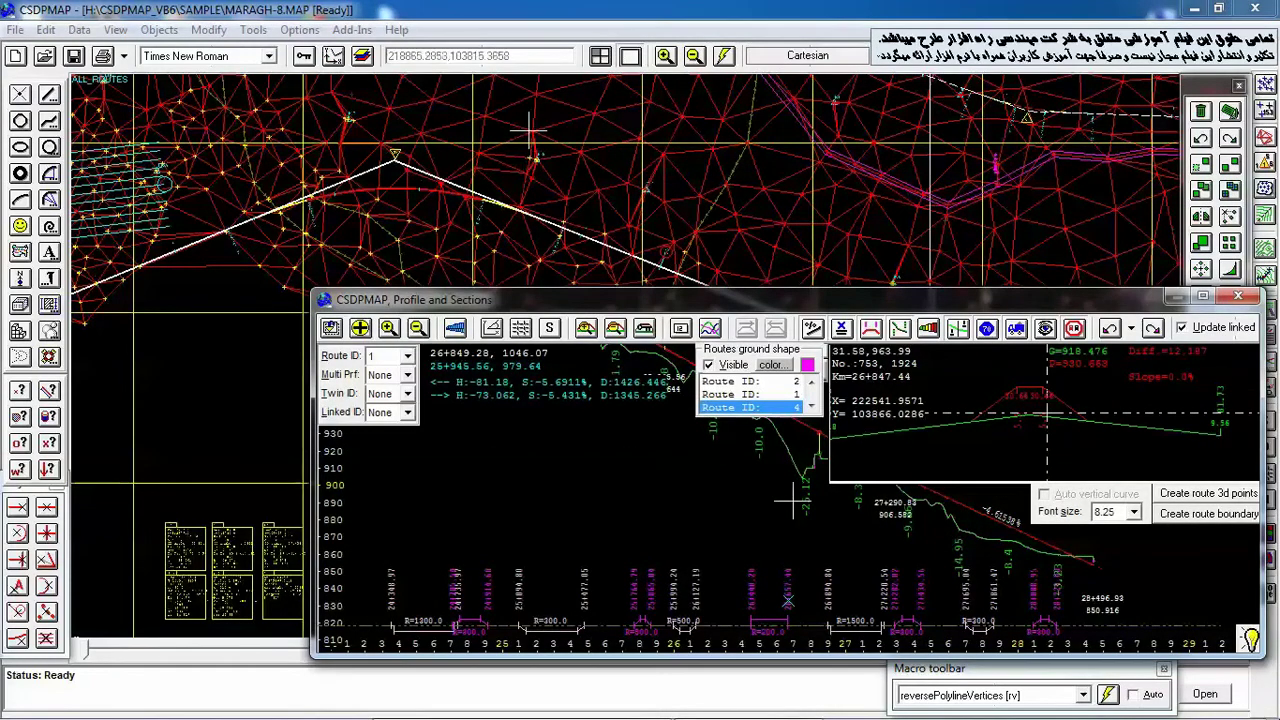
{"action": "scroll", "coordinate": [540, 157], "scroll_direction": "up", "scroll_amount": 3}
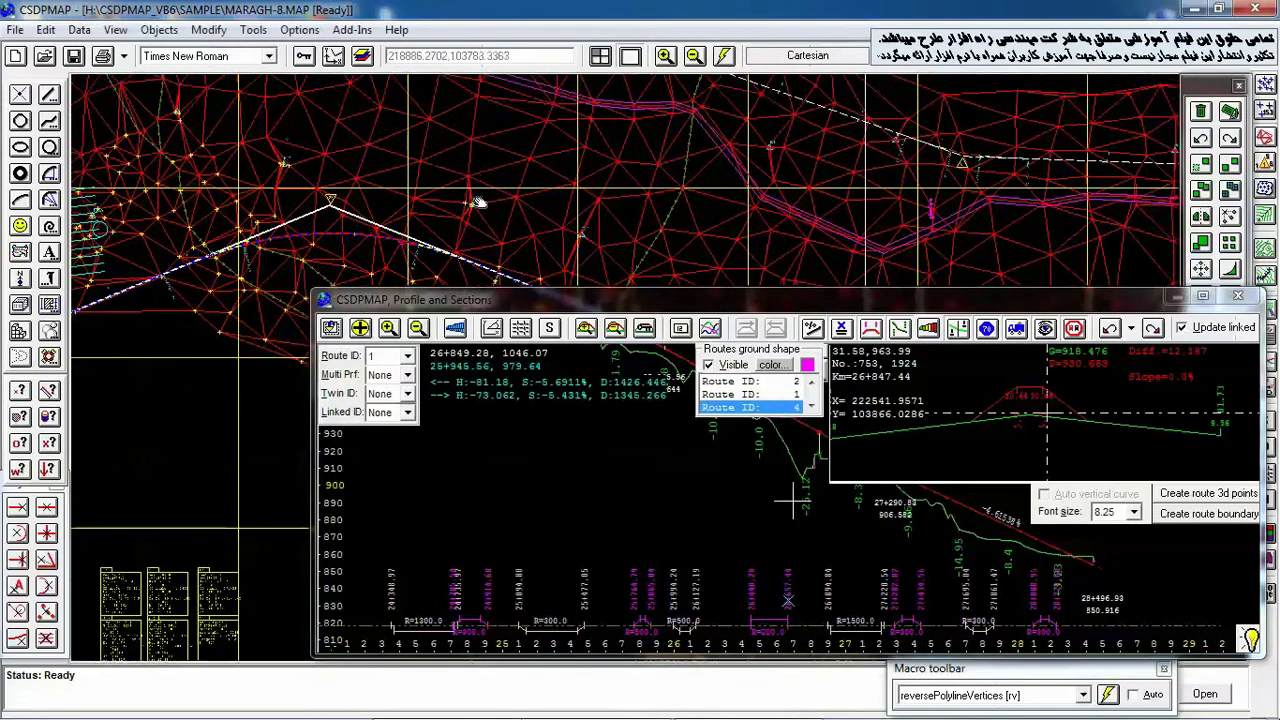
{"action": "middle_click_drag", "start_coordinate": [531, 84], "coordinate": [512, 159]}
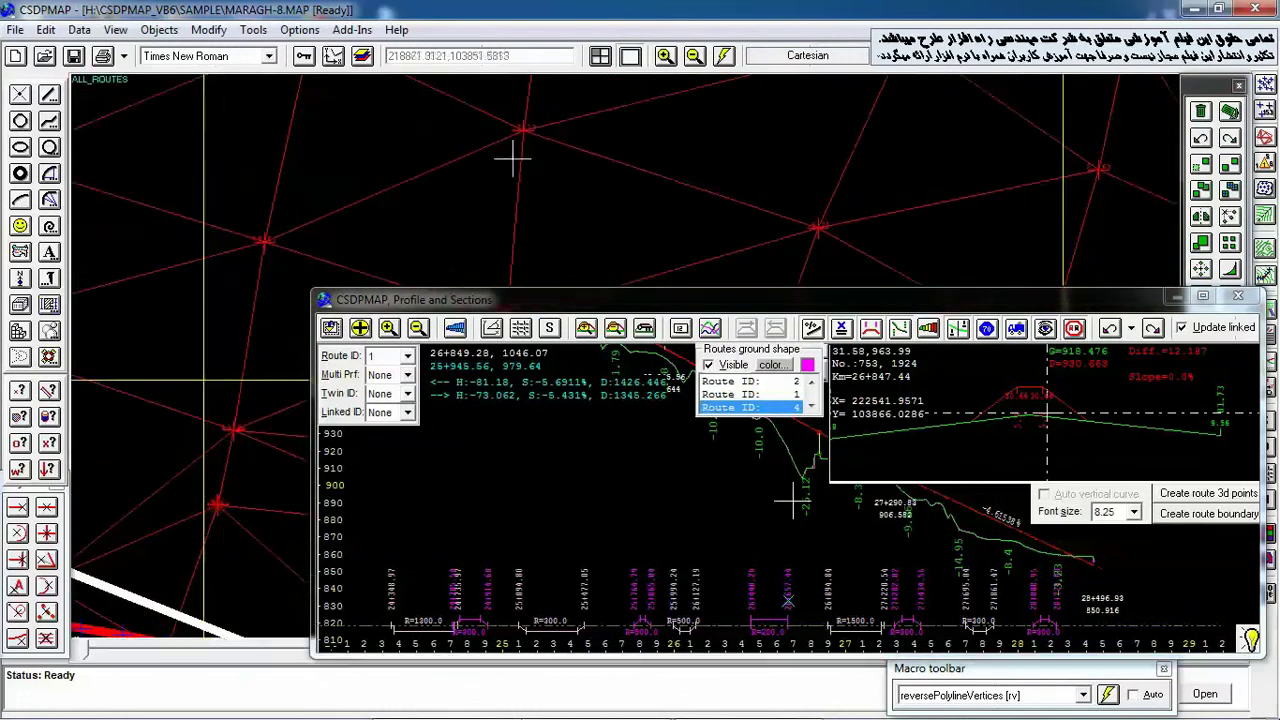
{"action": "middle_click_drag", "start_coordinate": [492, 217], "coordinate": [431, 148]}
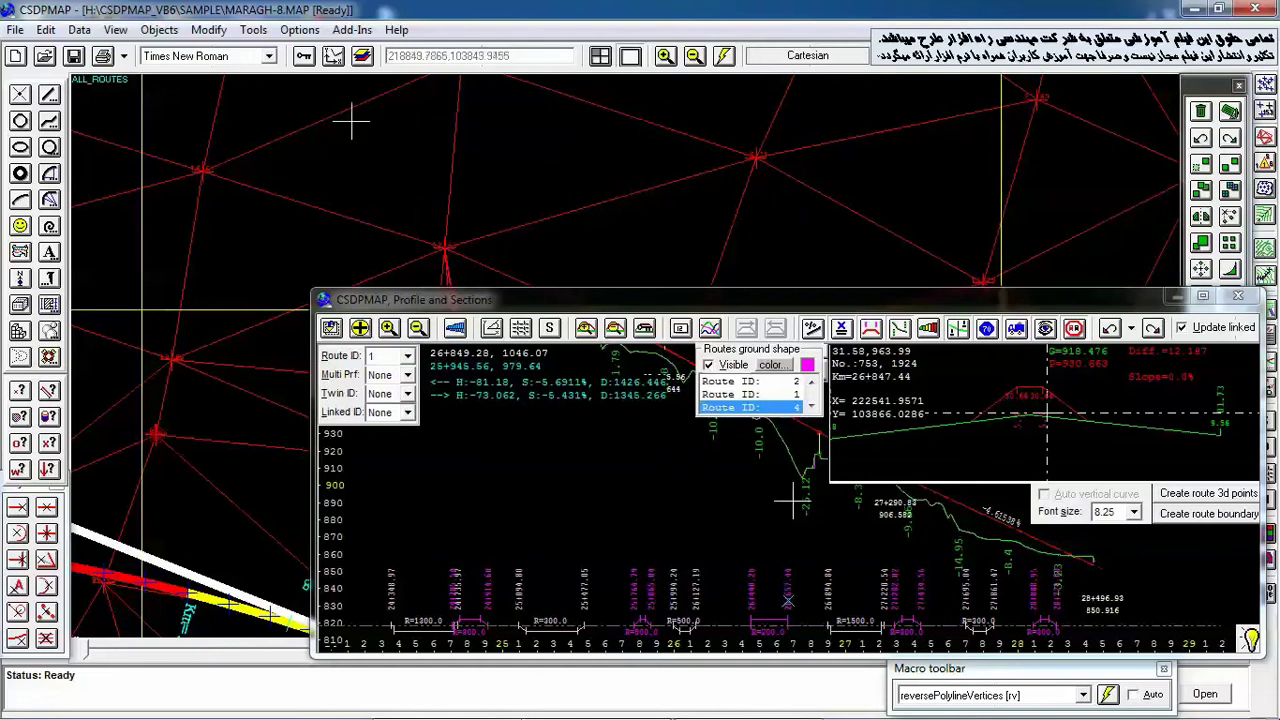
{"action": "middle_click_drag", "start_coordinate": [438, 110], "coordinate": [445, 129]}
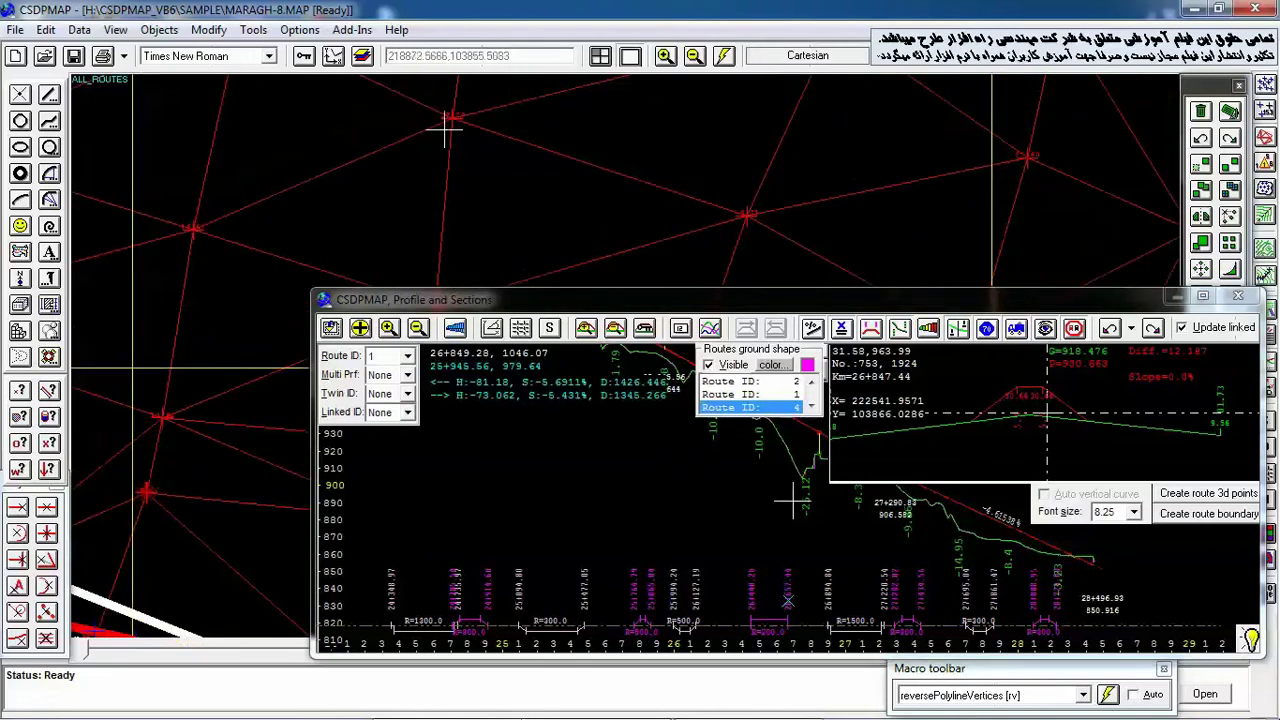
{"action": "middle_click_drag", "start_coordinate": [440, 260], "coordinate": [403, 225]}
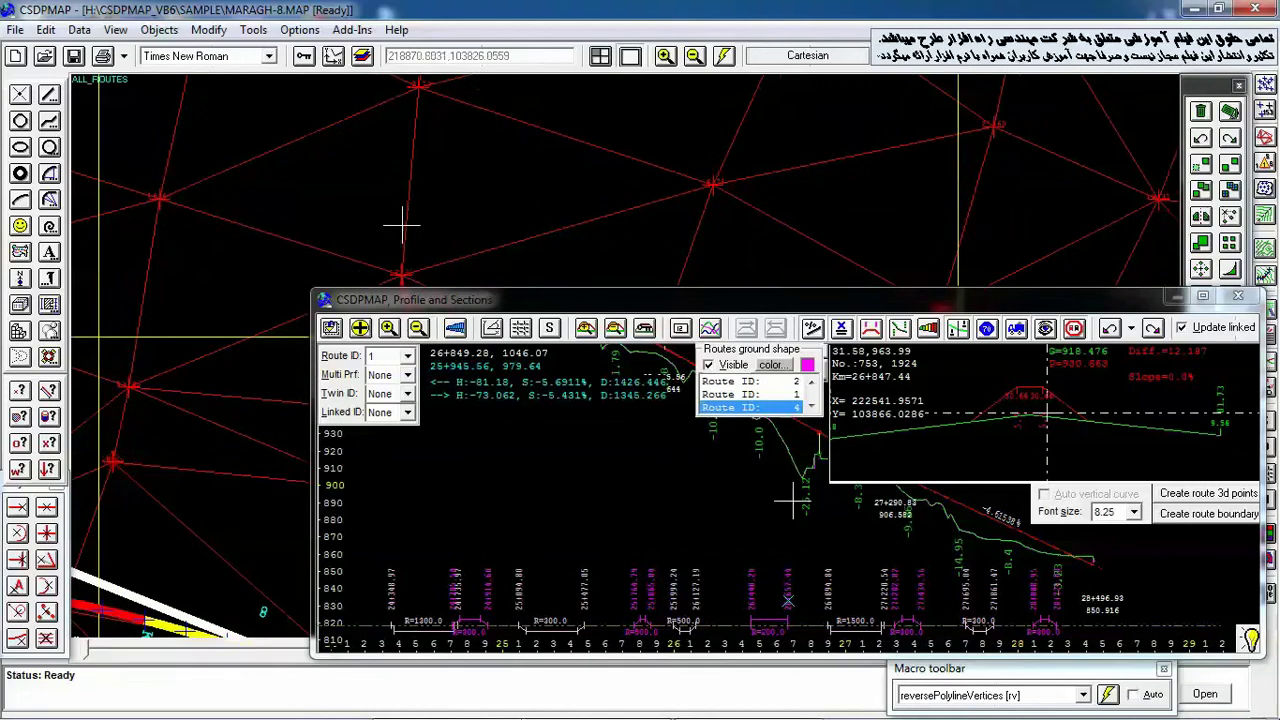
- Measure the distance diagonally across one terrain triangle above the route, repeating the measurement with slightly shifted end points
{"action": "key", "text": "Return"}
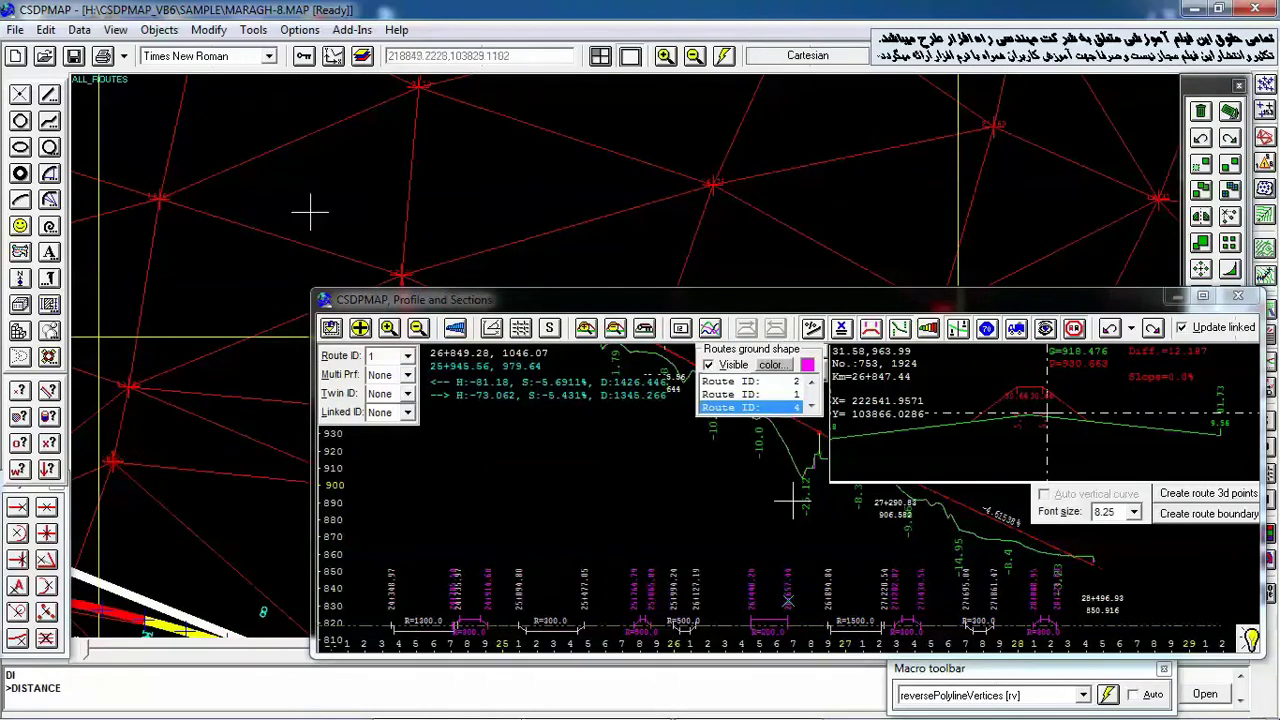
{"action": "left_click", "coordinate": [278, 215]}
{"action": "left_click", "coordinate": [400, 118]}
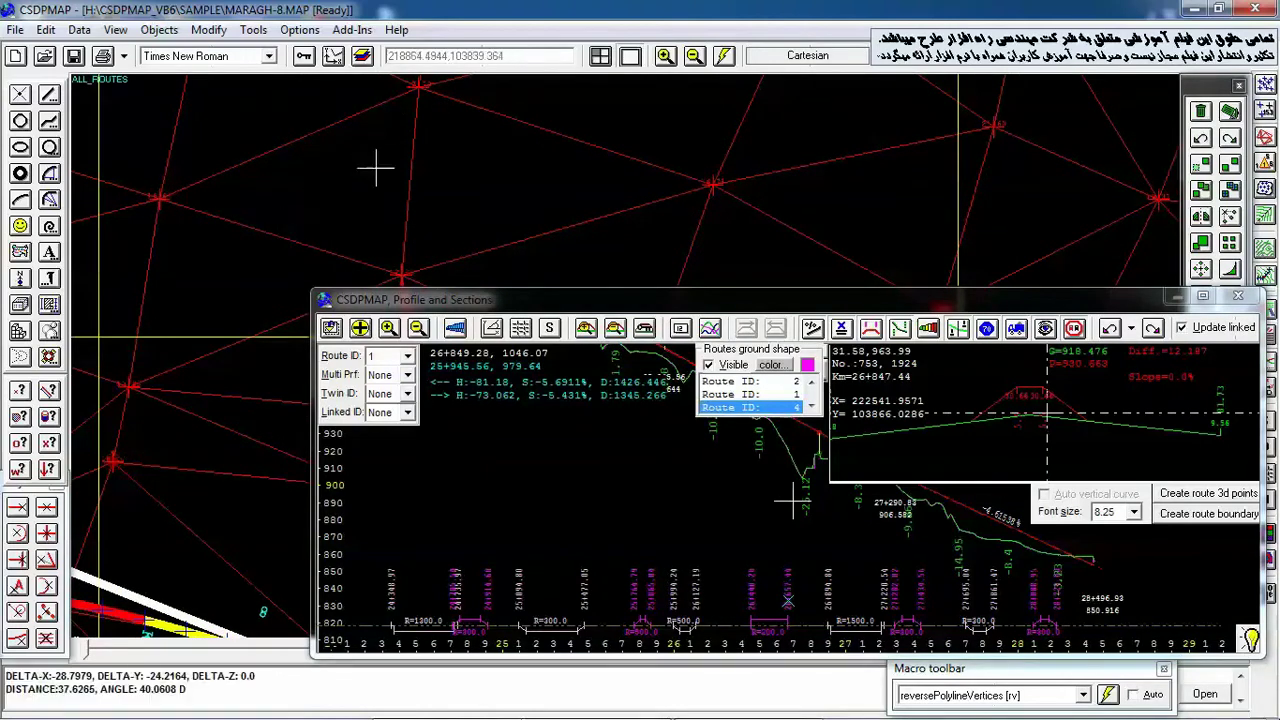
{"action": "key", "text": "Return"}
{"action": "left_click", "coordinate": [287, 228]}
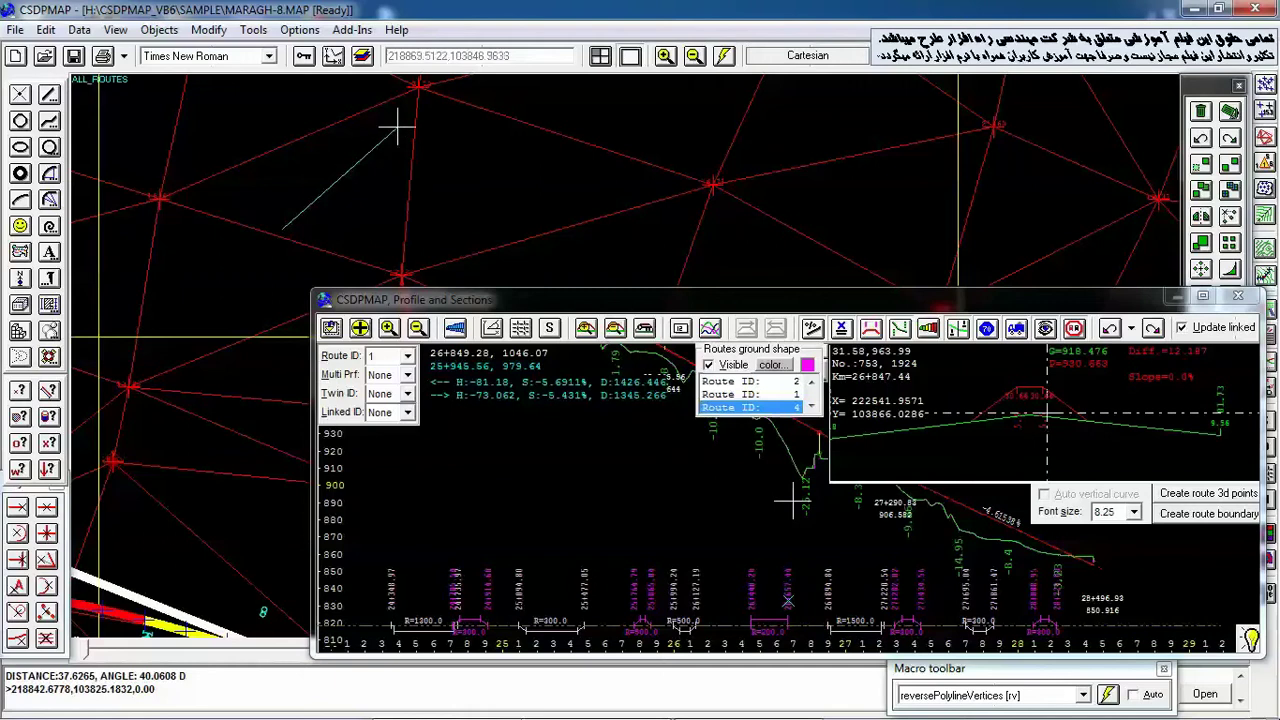
{"action": "left_click", "coordinate": [408, 110]}
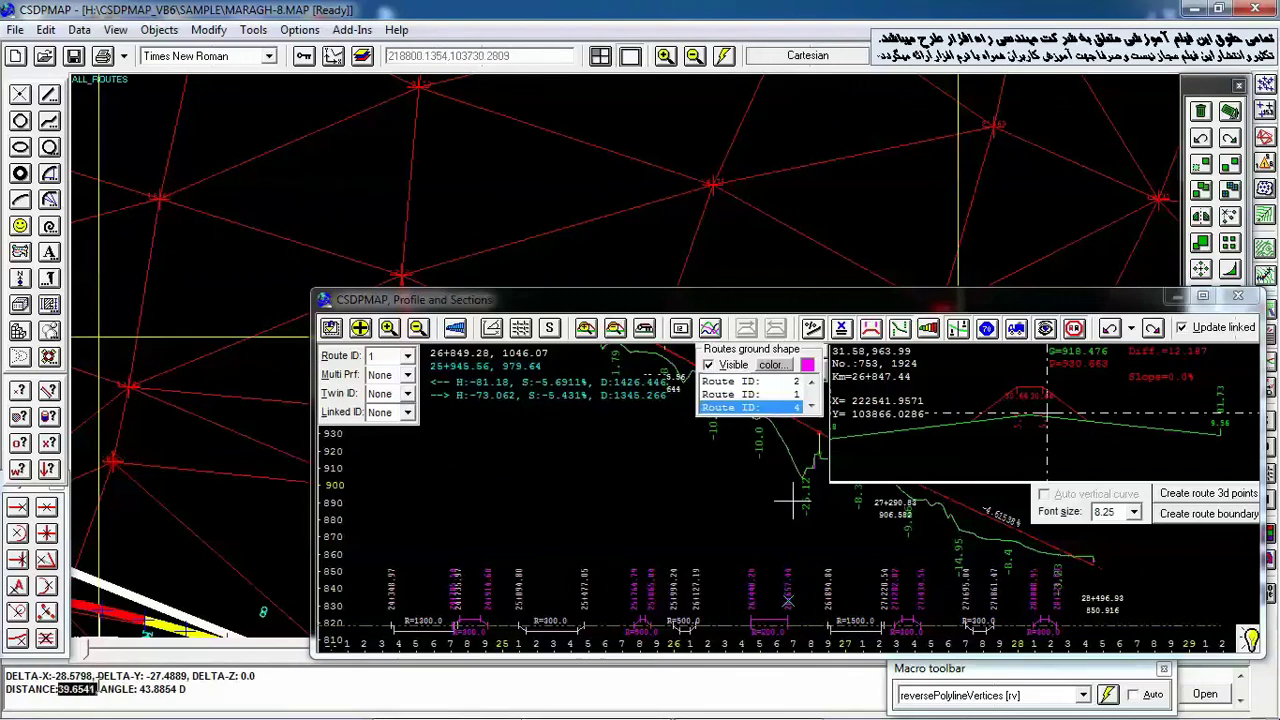
- Draw a diagonal line across the terrain triangle above the route, from about 218823,103817 to 218881,103844
{"action": "middle_click_drag", "start_coordinate": [332, 179], "coordinate": [304, 164]}
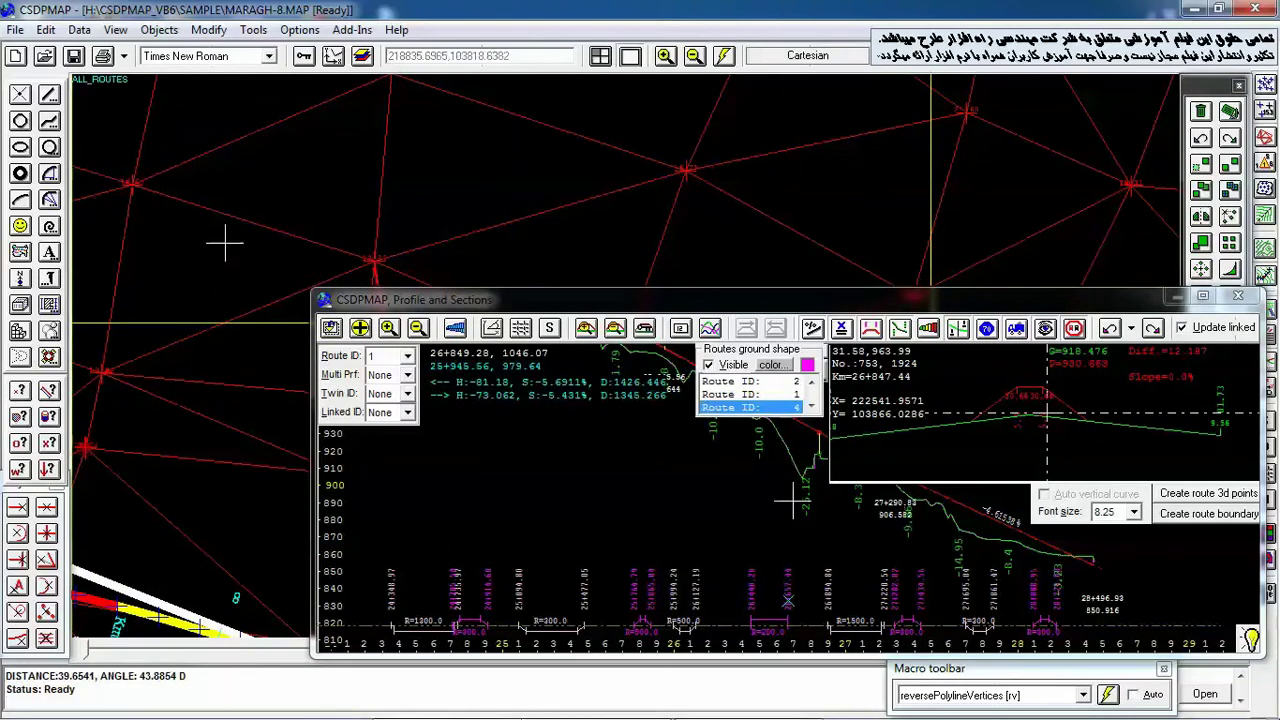
{"action": "type", "text": "l"}
{"action": "key", "text": "Return"}
{"action": "left_click", "coordinate": [173, 249]}
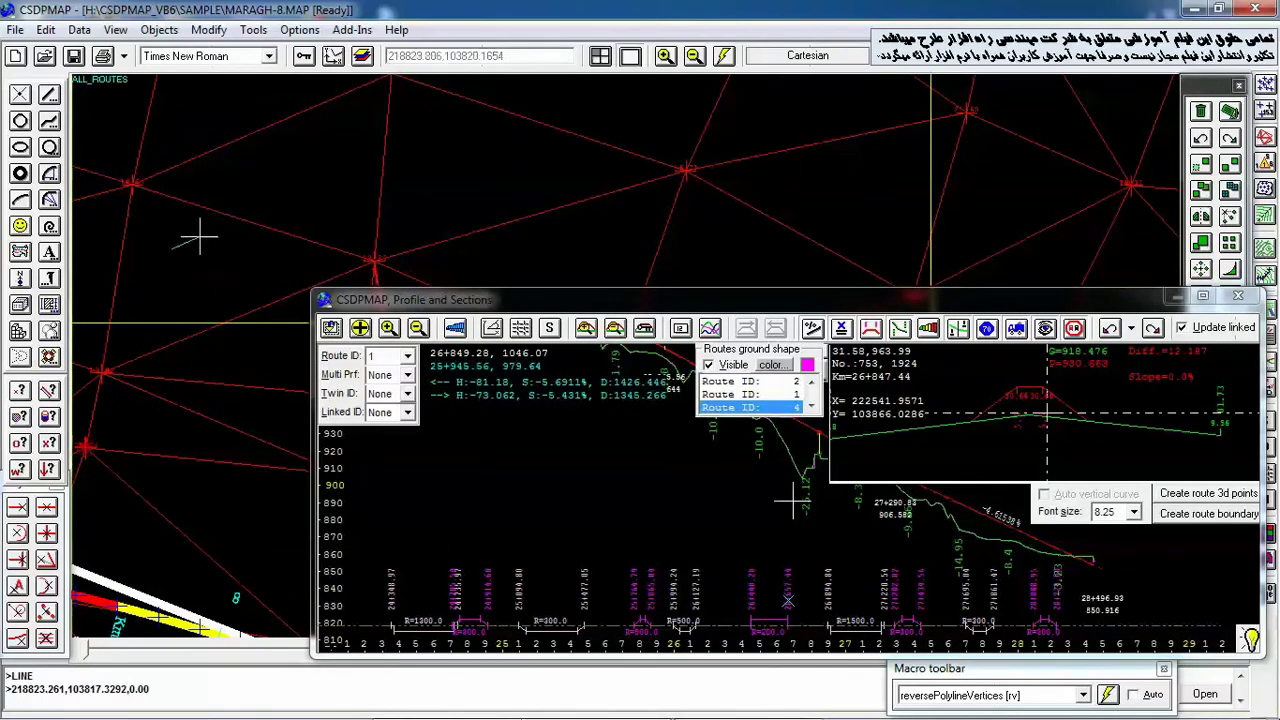
{"action": "left_click", "coordinate": [421, 133]}
{"action": "right_click", "coordinate": [481, 158]}
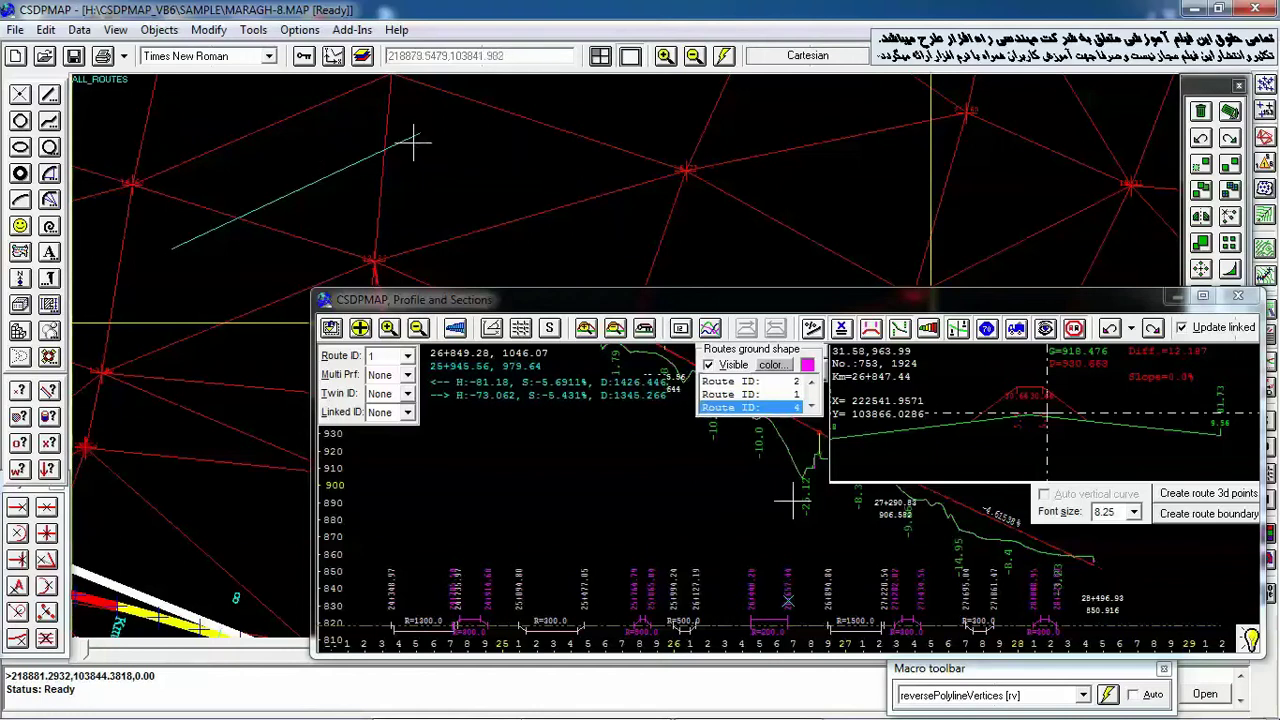
- Draw a small circle centred on the diagonal line near its middle, at about 218858,103833
{"action": "key", "text": "c"}
{"action": "left_click", "coordinate": [319, 179]}
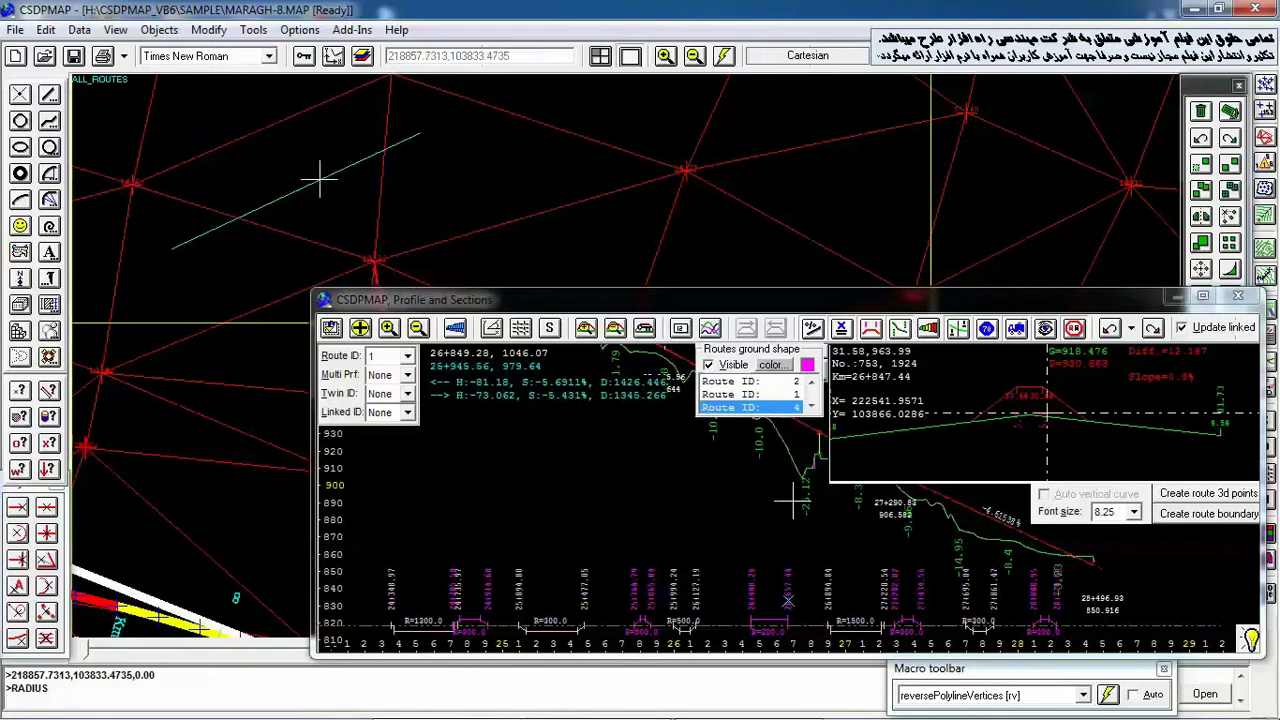
{"action": "left_click", "coordinate": [326, 186]}
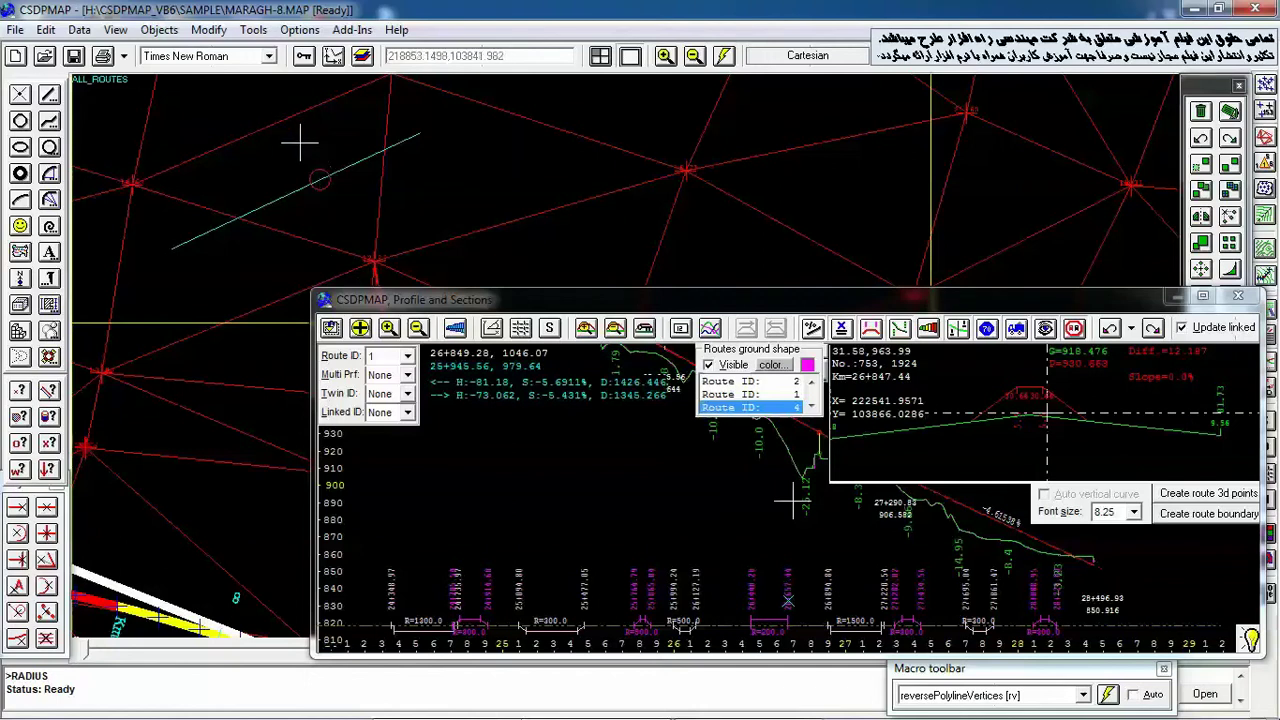
- Review route 1's profile back to about Km 26+100, and close the Profile and Sections window
{"action": "middle_click_drag", "start_coordinate": [657, 471], "coordinate": [492, 365]}
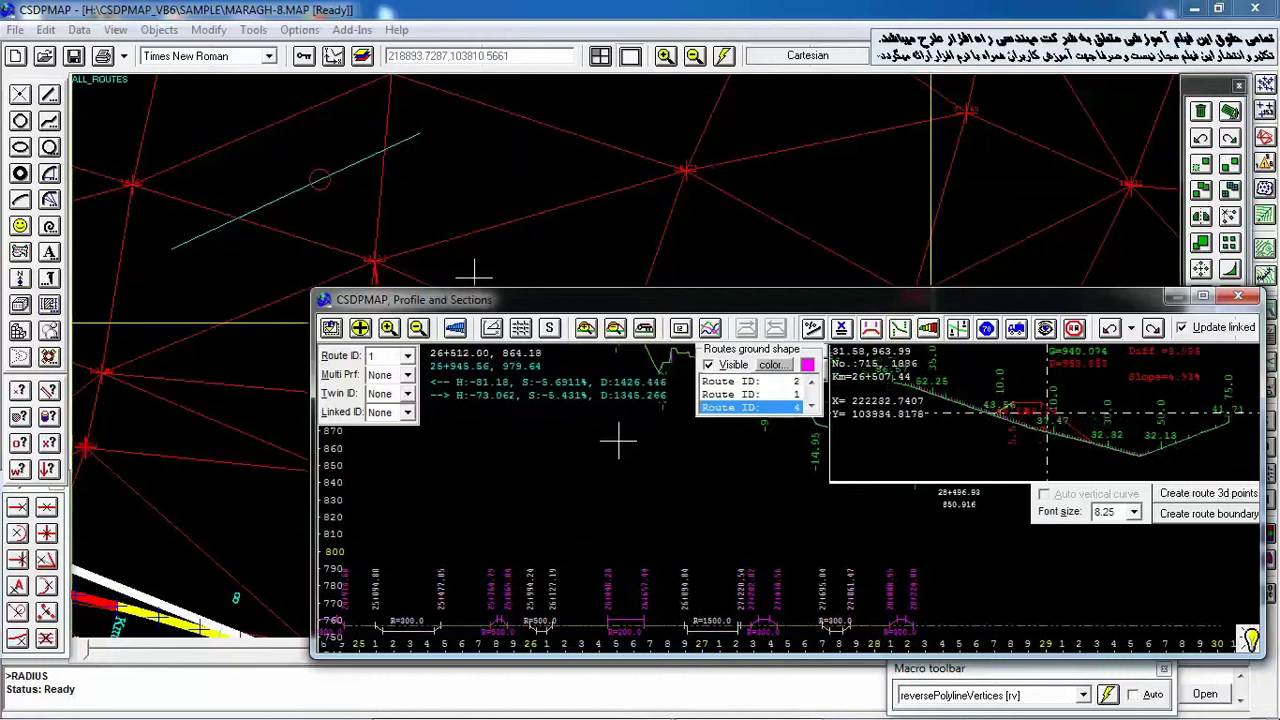
{"action": "middle_click_drag", "start_coordinate": [617, 440], "coordinate": [711, 626]}
{"action": "middle_click_drag", "start_coordinate": [607, 495], "coordinate": [776, 562]}
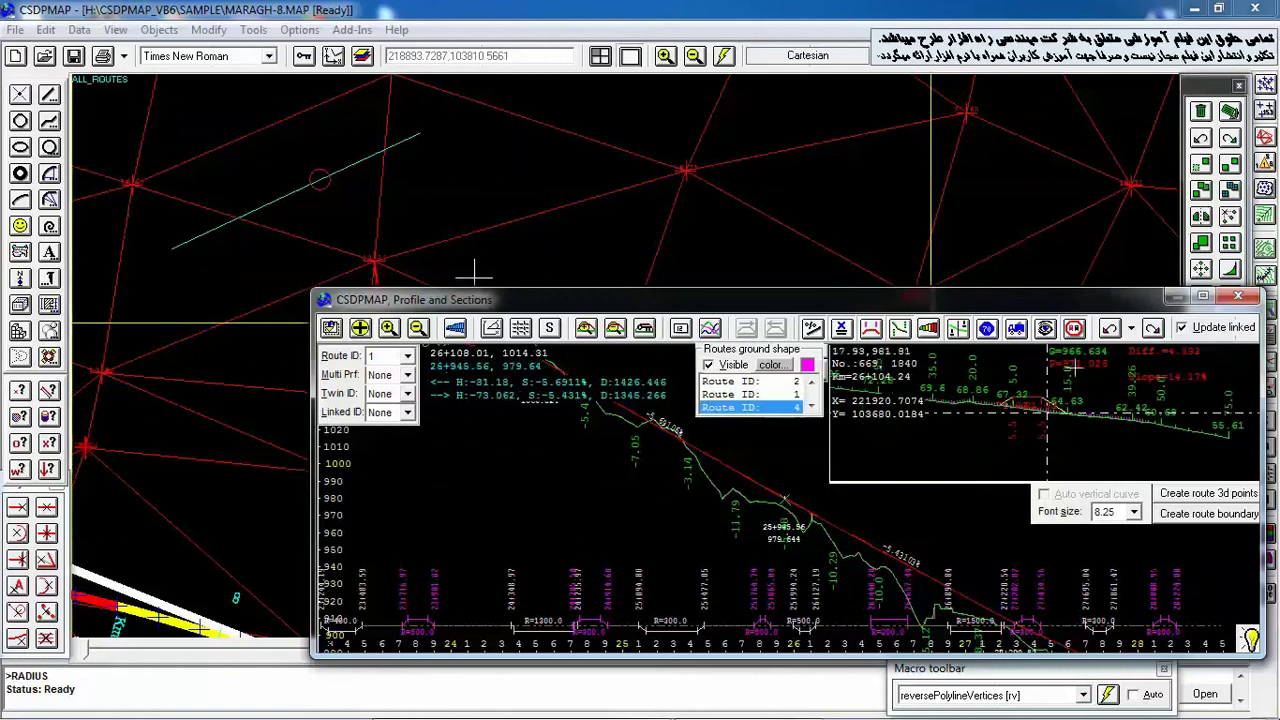
{"action": "left_click", "coordinate": [1238, 296]}
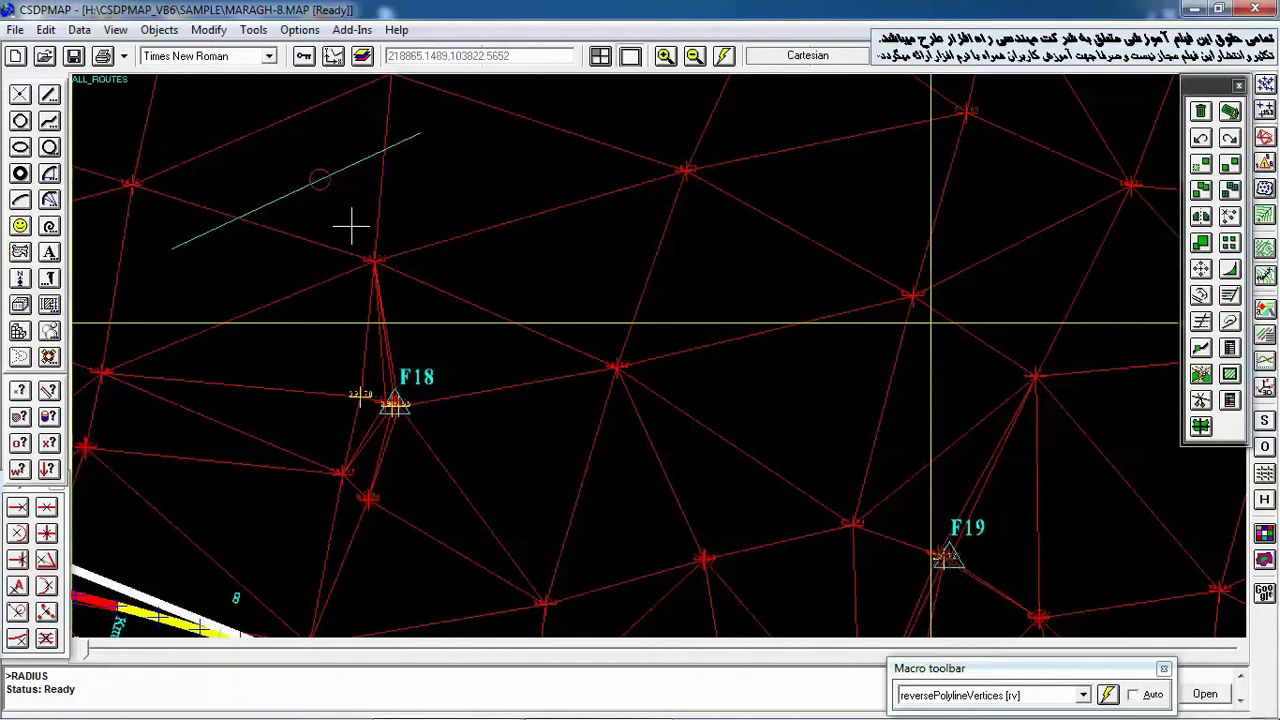
- Examine the TIN triangle density along the route corridor, from the drawn line outward to the overall extent of the map sheets
{"action": "middle_click_drag", "start_coordinate": [517, 217], "coordinate": [543, 363]}
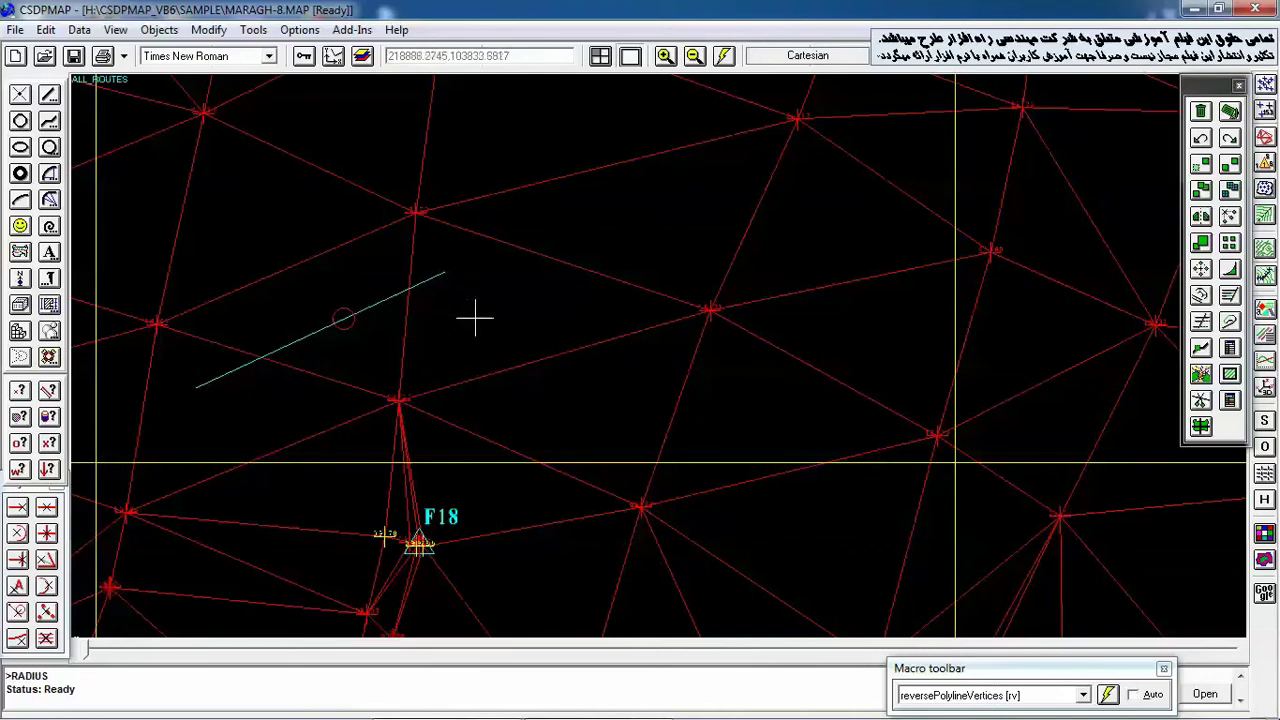
{"action": "scroll", "coordinate": [475, 318], "scroll_direction": "down", "scroll_amount": 4}
{"action": "middle_click_drag", "start_coordinate": [828, 453], "coordinate": [641, 267]}
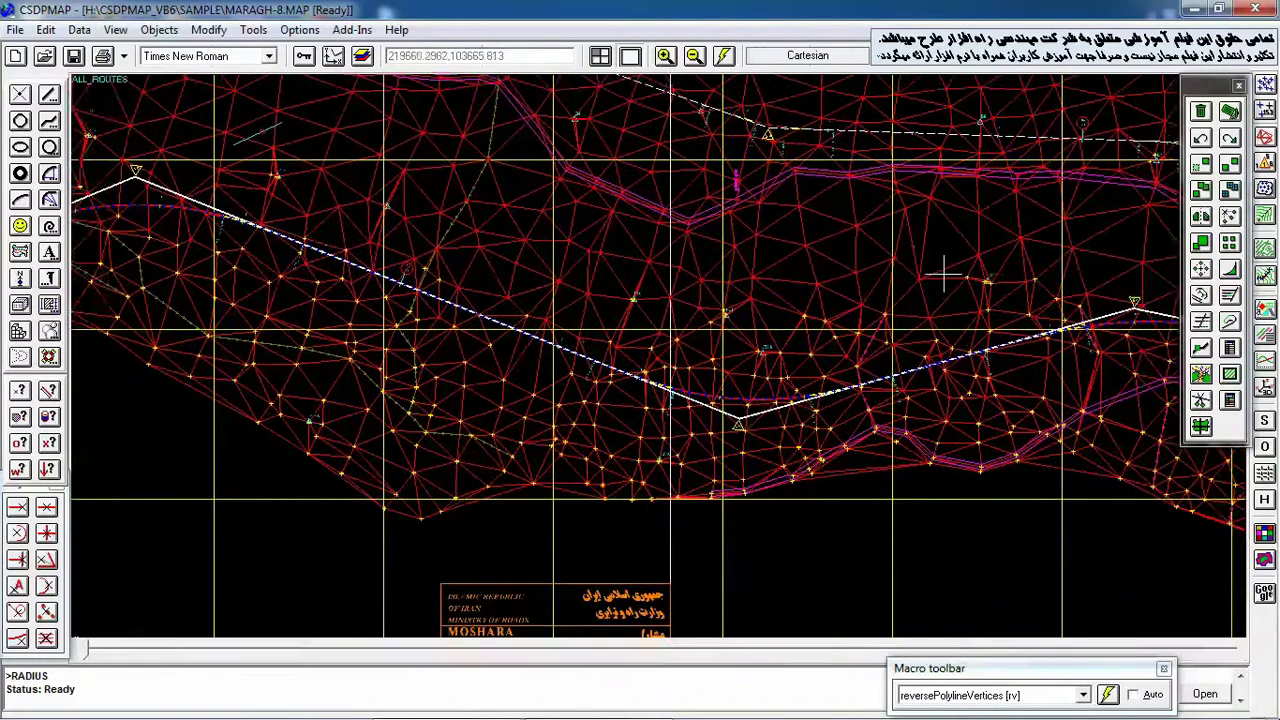
{"action": "middle_click_drag", "start_coordinate": [943, 275], "coordinate": [523, 314]}
{"action": "middle_click_drag", "start_coordinate": [847, 411], "coordinate": [474, 267]}
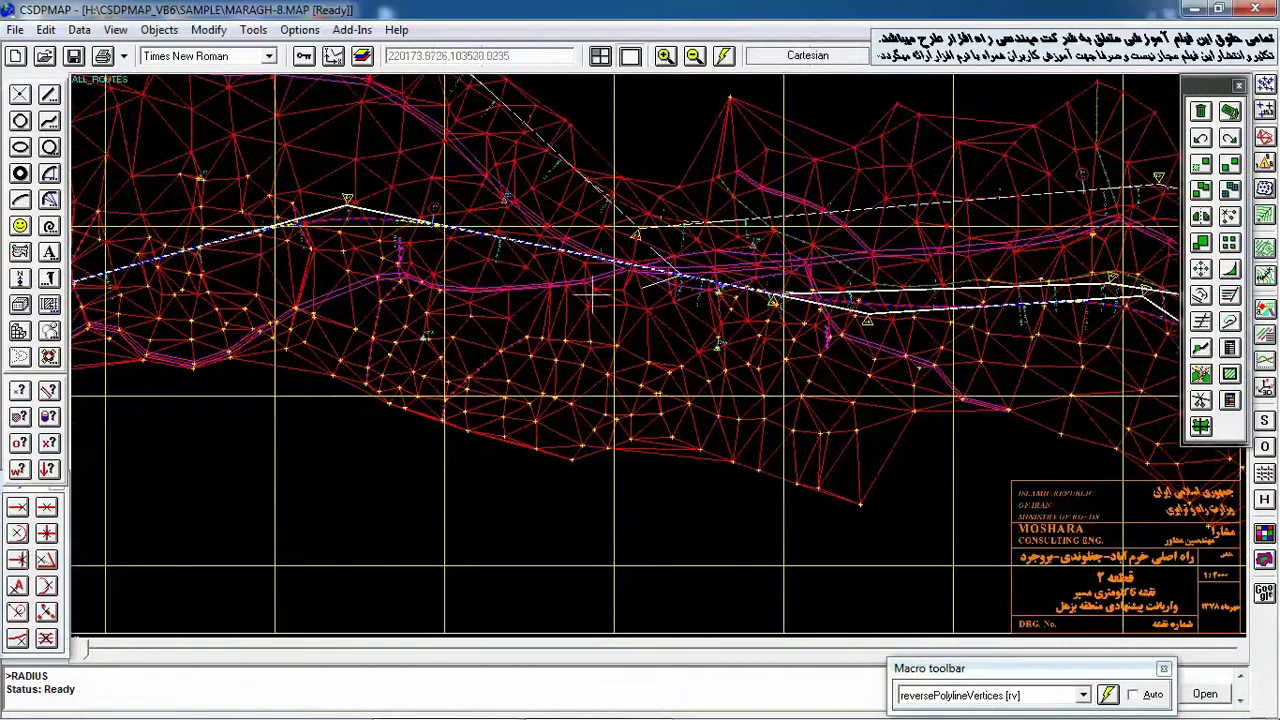
{"action": "middle_click_drag", "start_coordinate": [800, 303], "coordinate": [468, 313]}
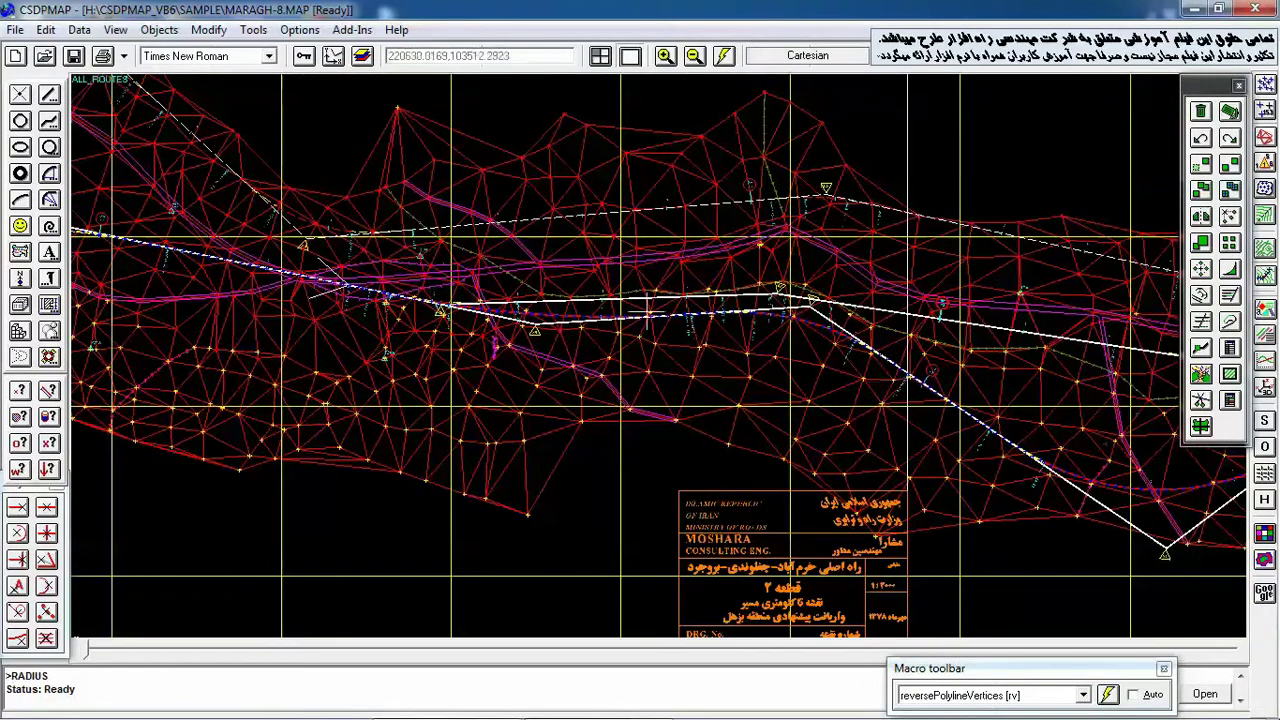
{"action": "middle_click_drag", "start_coordinate": [381, 356], "coordinate": [722, 330]}
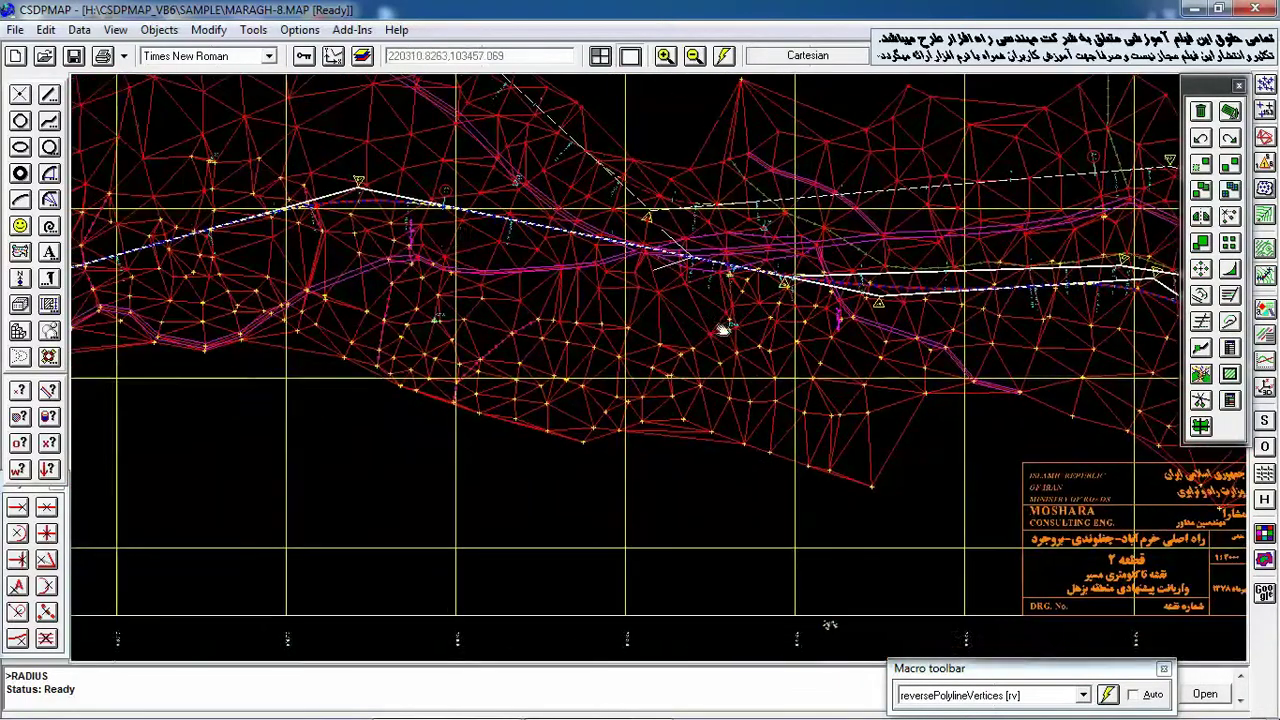
{"action": "middle_click_drag", "start_coordinate": [455, 244], "coordinate": [758, 343]}
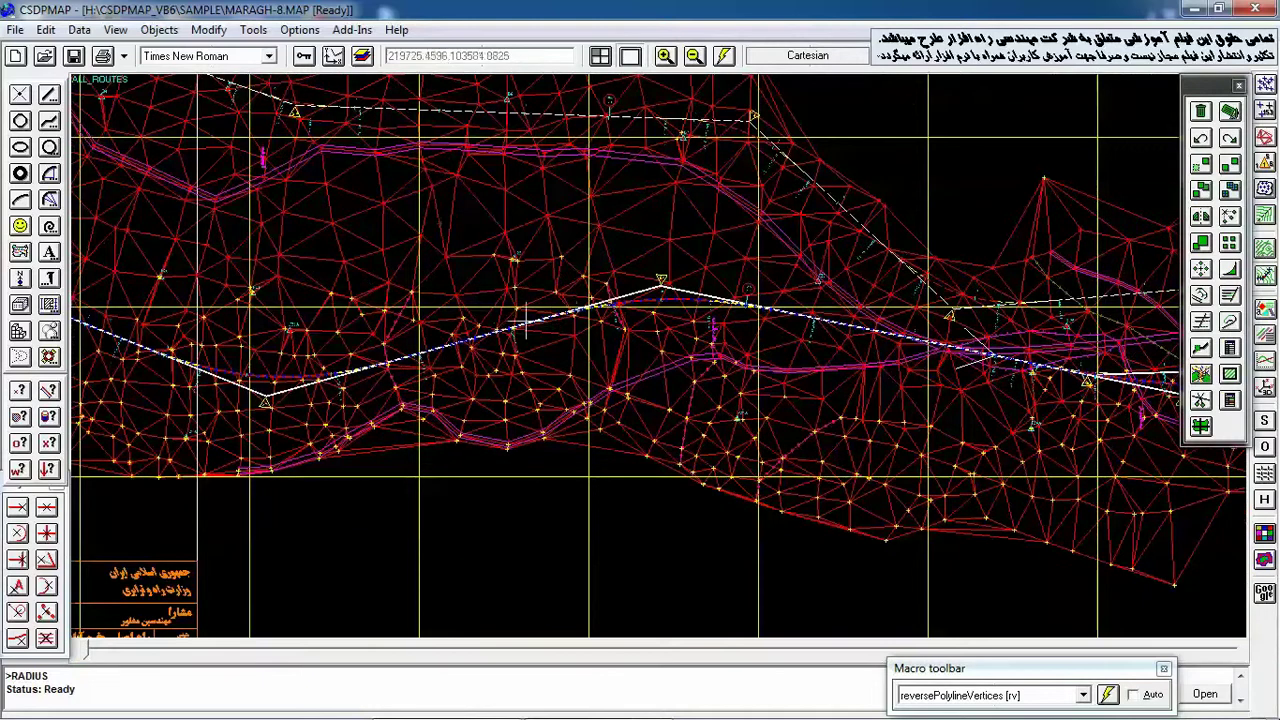
{"action": "scroll", "coordinate": [472, 306], "scroll_direction": "down", "scroll_amount": 4}
{"action": "middle_click_drag", "start_coordinate": [267, 289], "coordinate": [618, 305]}
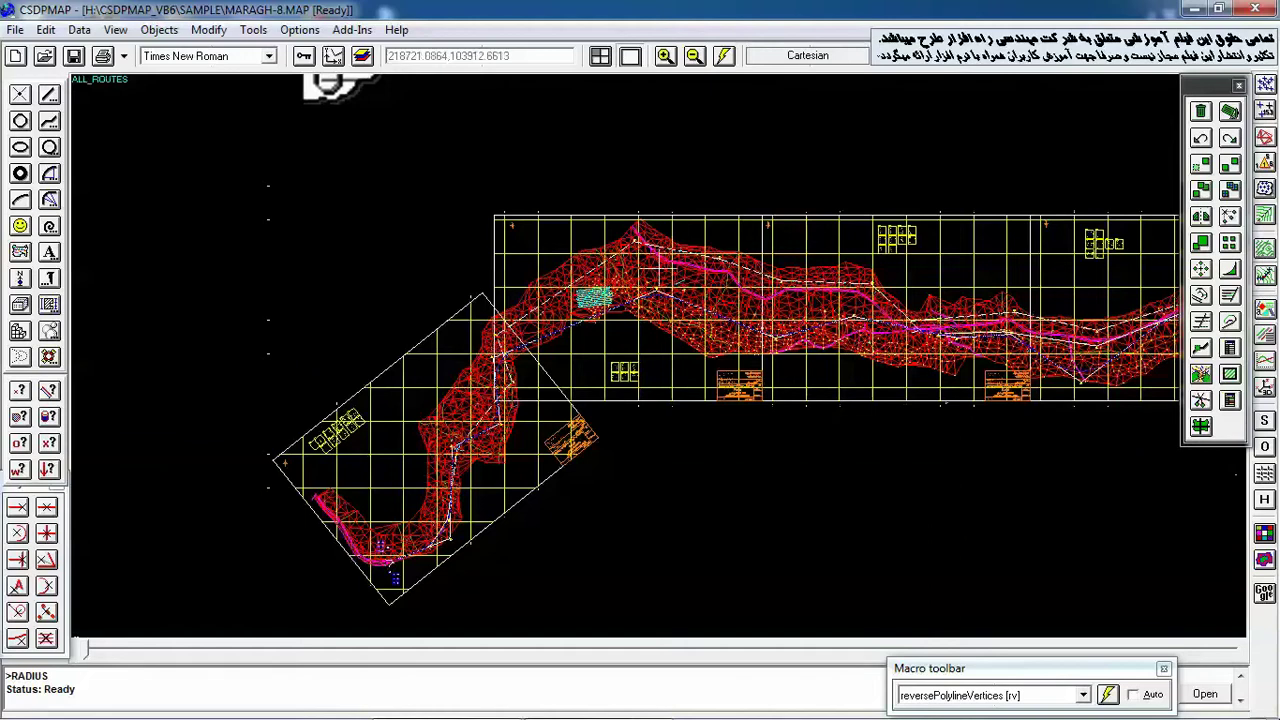
{"action": "middle_click_drag", "start_coordinate": [865, 339], "coordinate": [530, 276]}
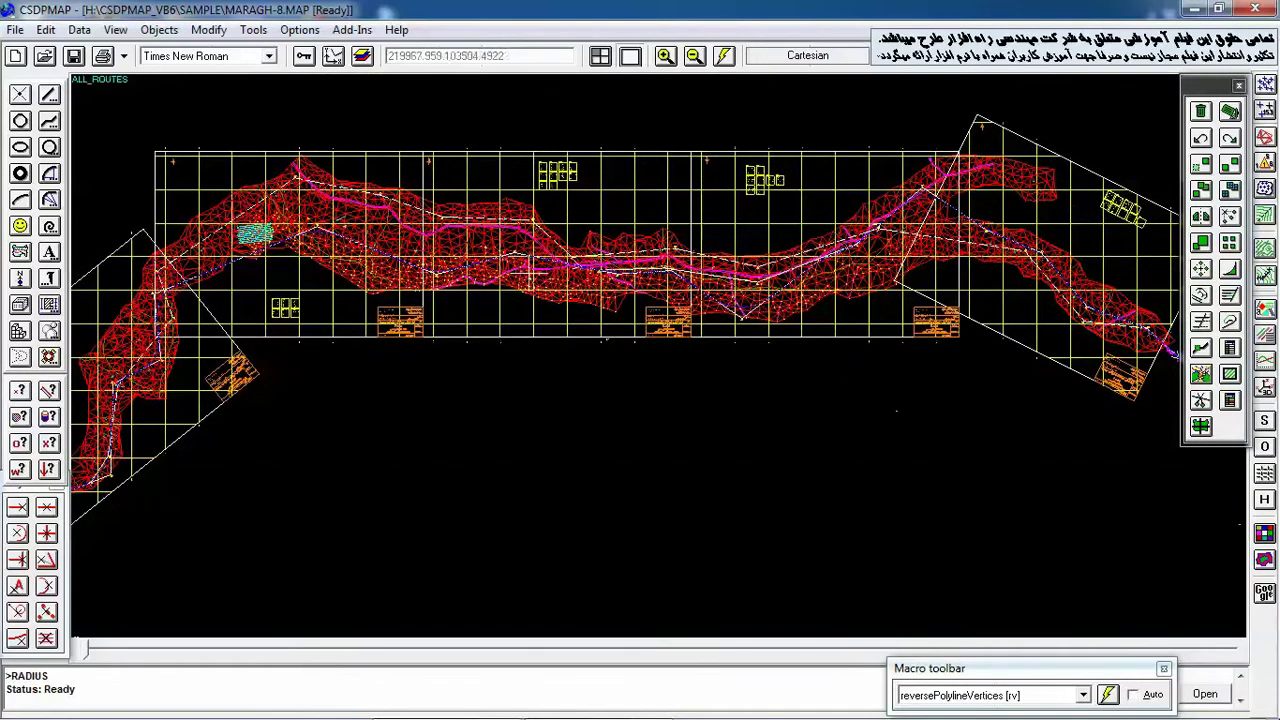